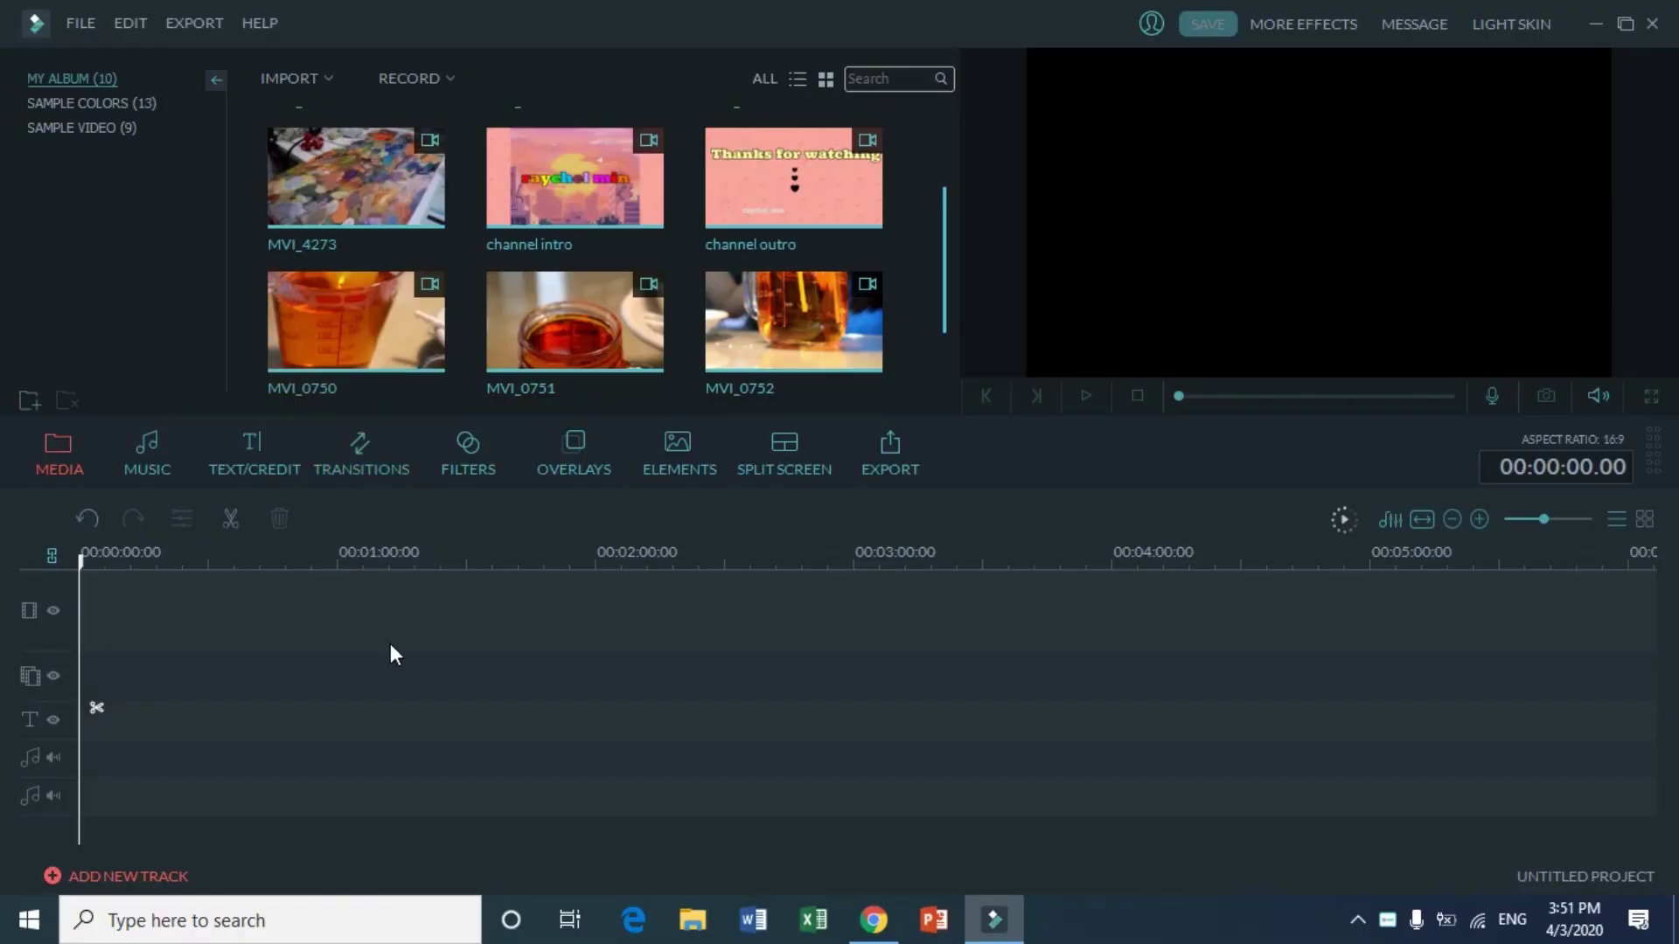
Step: Add MVI_0750 to the timeline, split it at the playhead, and delete the unwanted part
{"action": "mouse_move", "coordinate": [360, 321]}
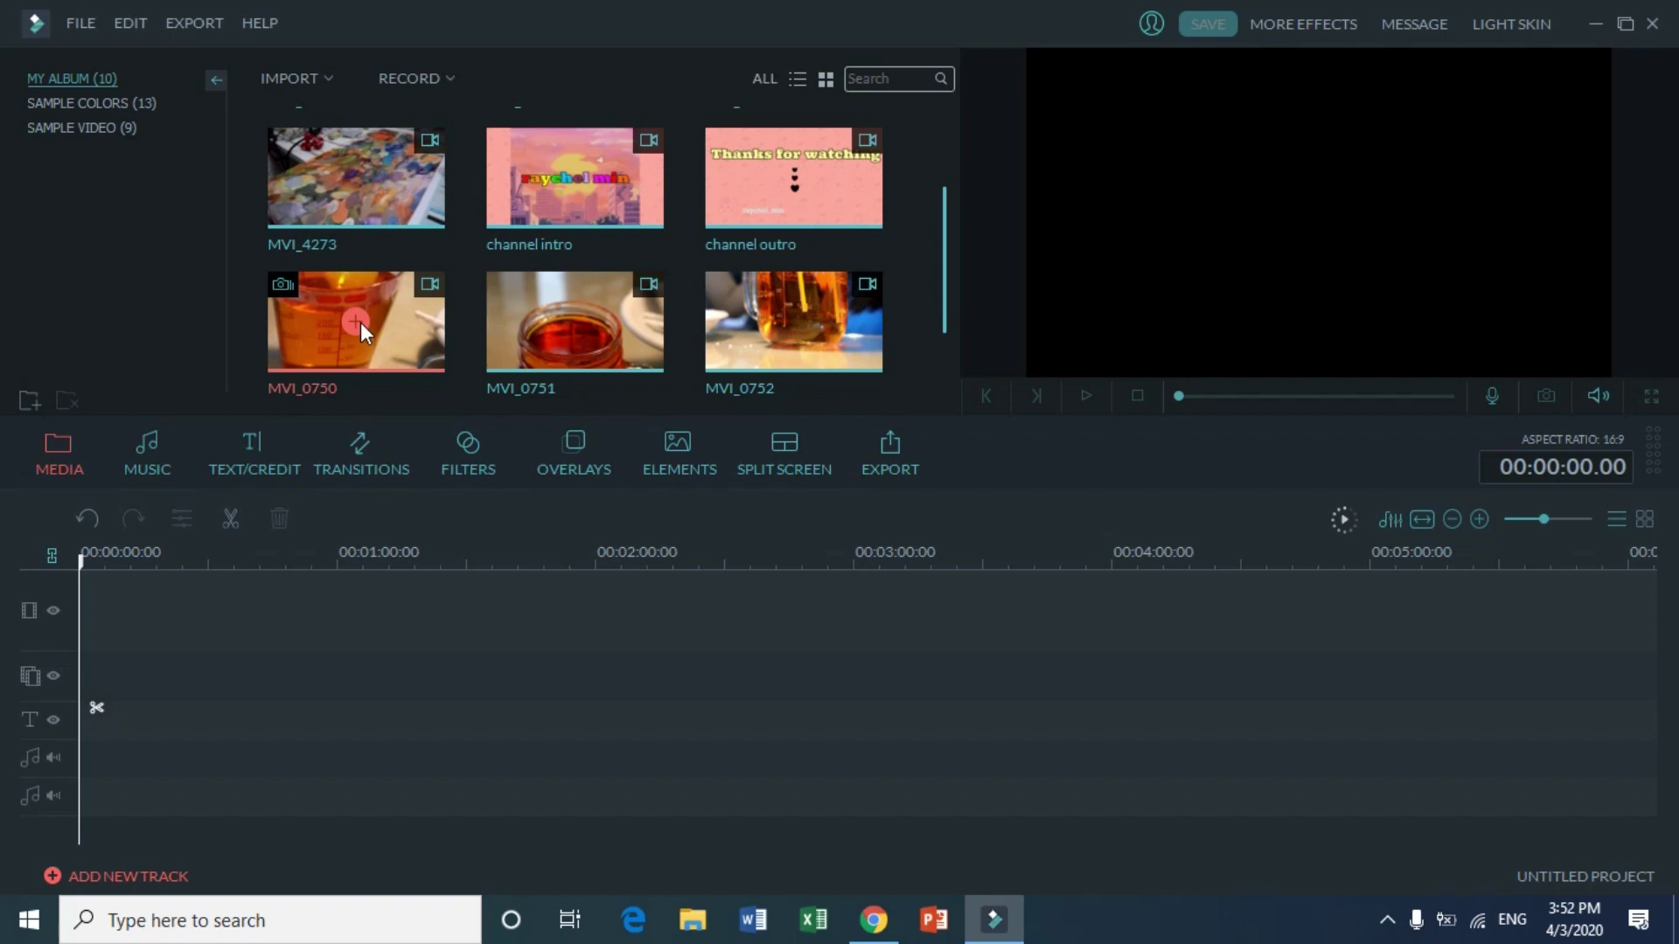
{"action": "left_click", "coordinate": [356, 321]}
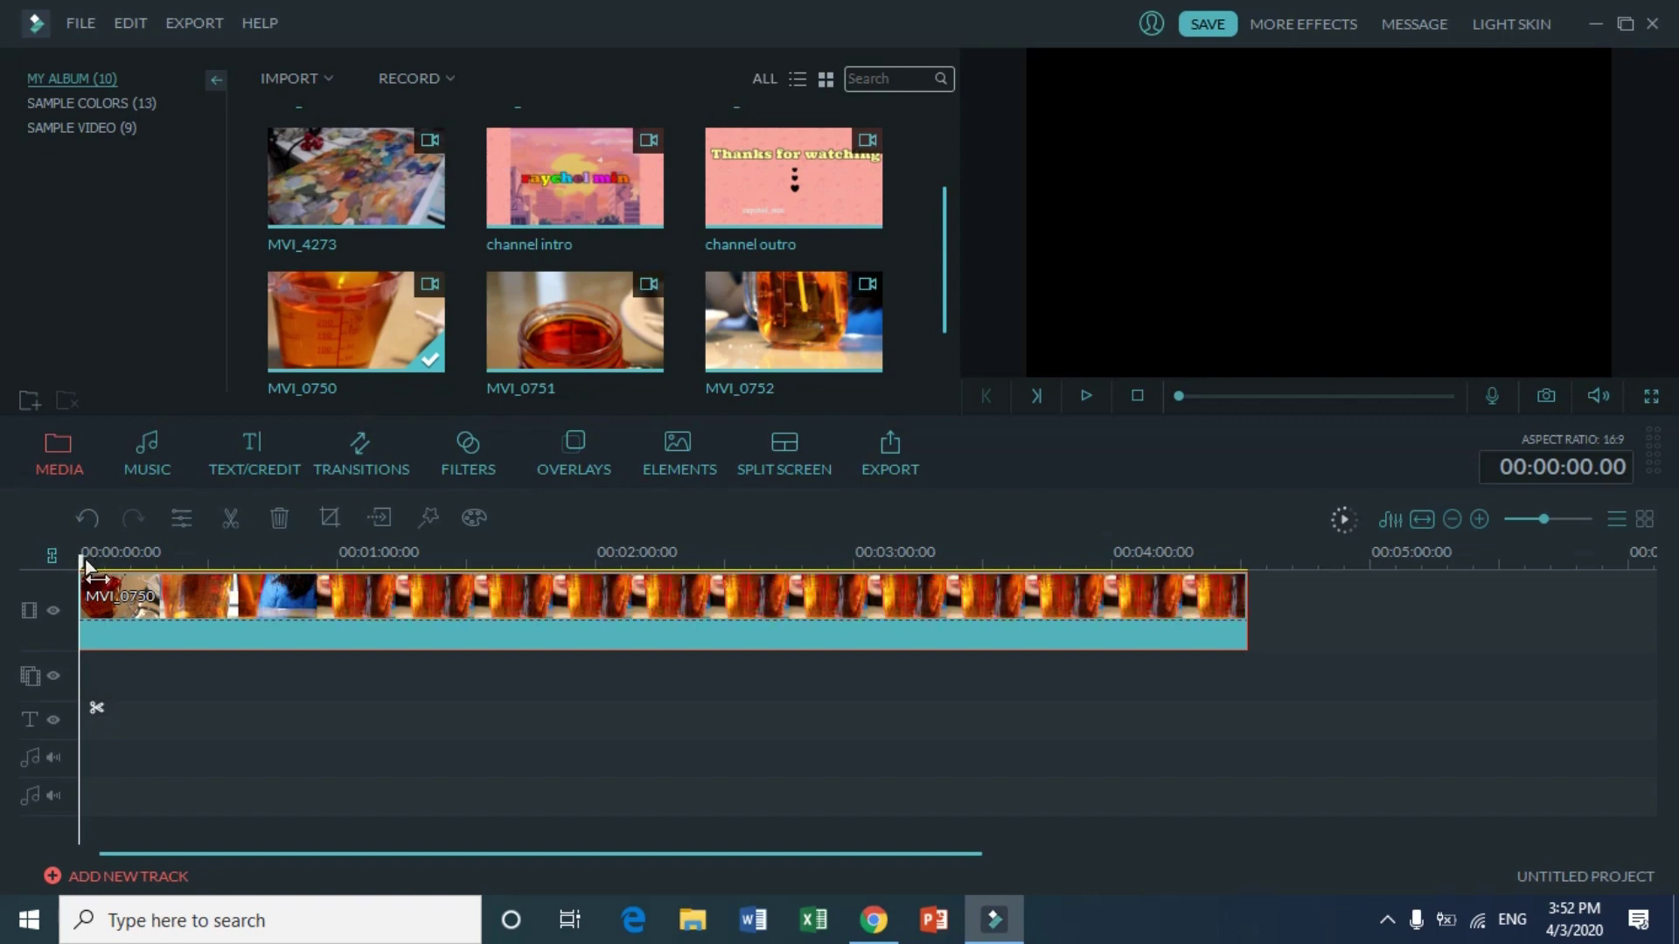
{"action": "left_click_drag", "start_coordinate": [87, 561], "coordinate": [434, 582]}
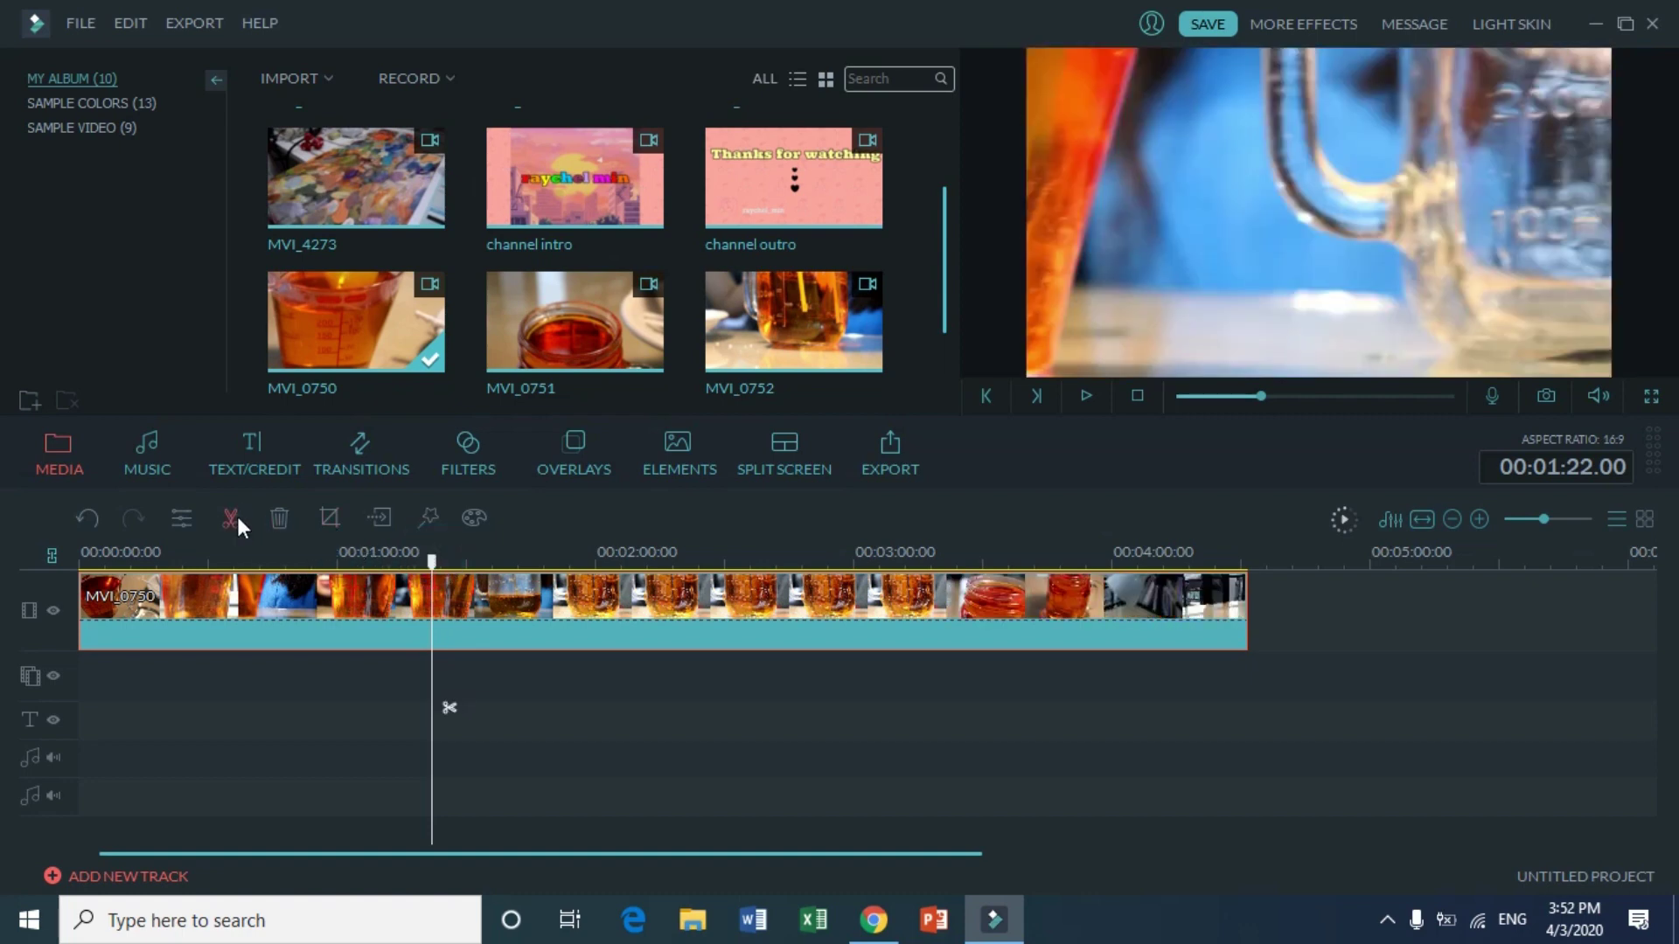
{"action": "left_click", "coordinate": [236, 512]}
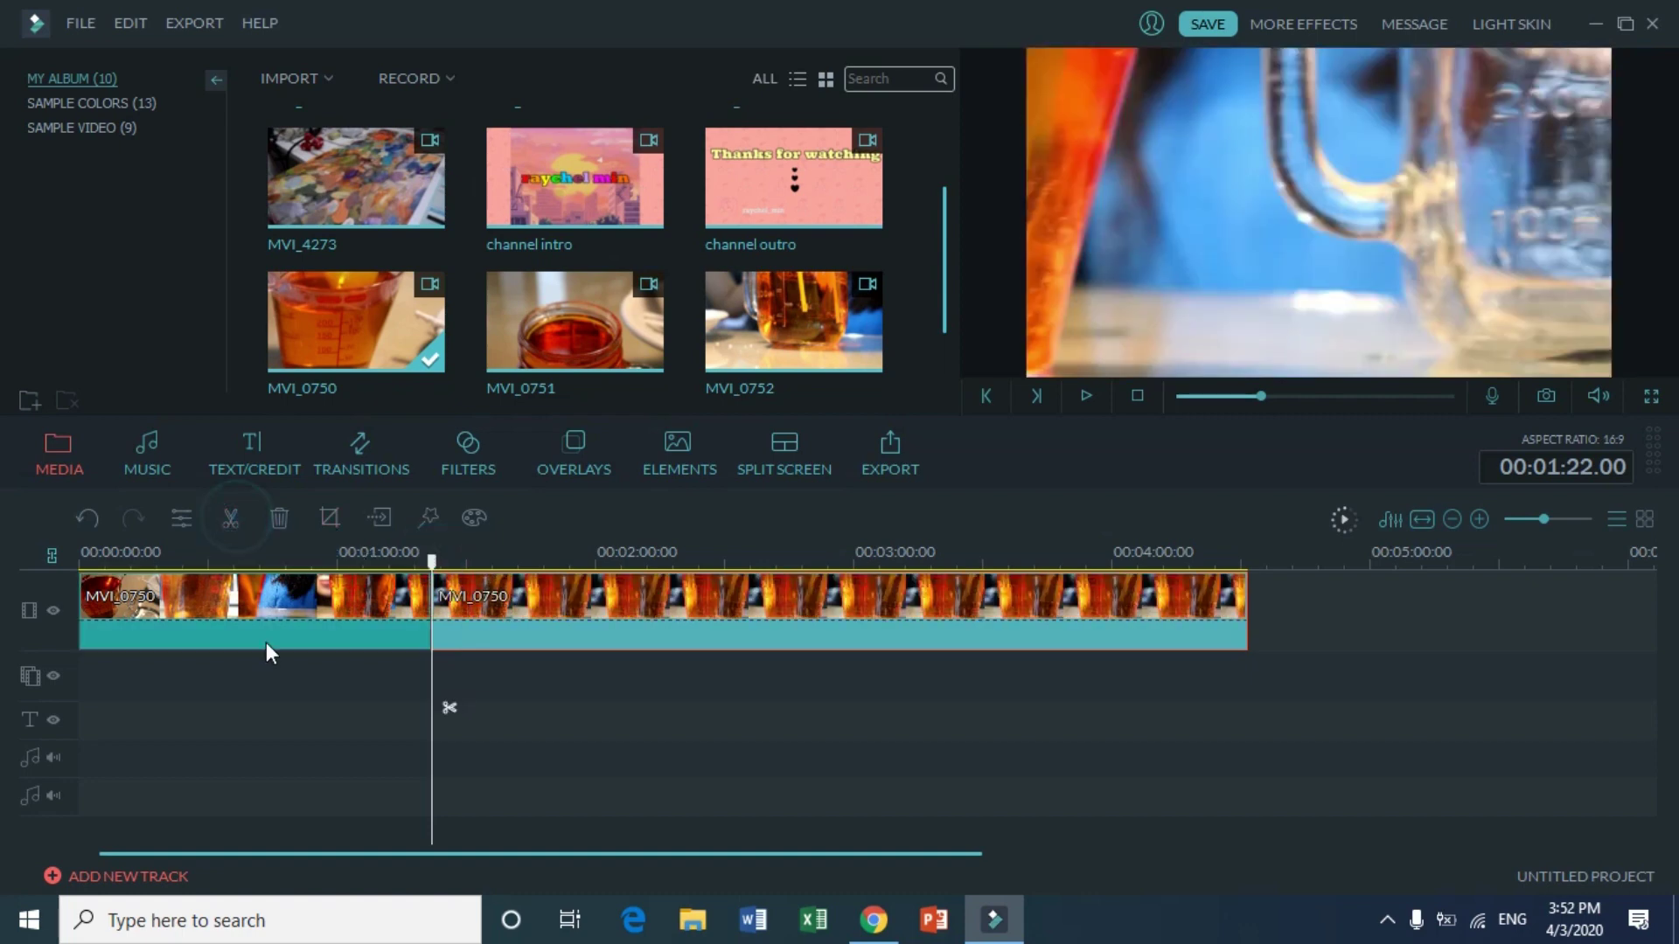
{"action": "left_click", "coordinate": [280, 516]}
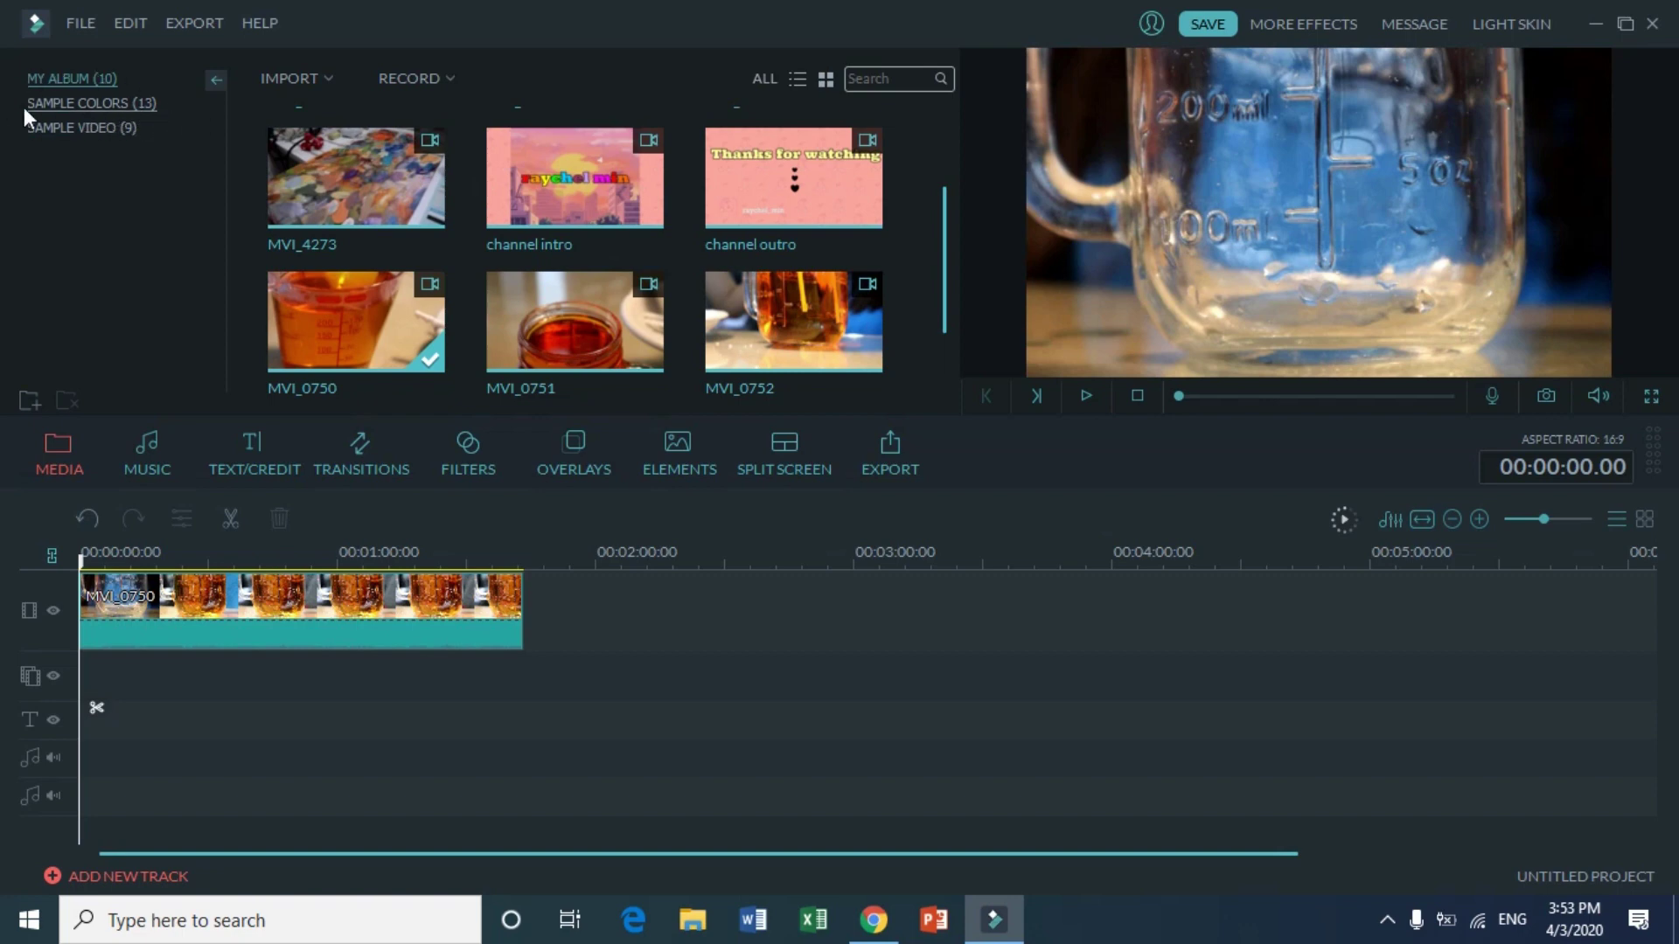
Step: Show the Sample Colors library and scroll to the Orange swatch
{"action": "left_click", "coordinate": [123, 104]}
{"action": "mouse_move", "coordinate": [387, 133]}
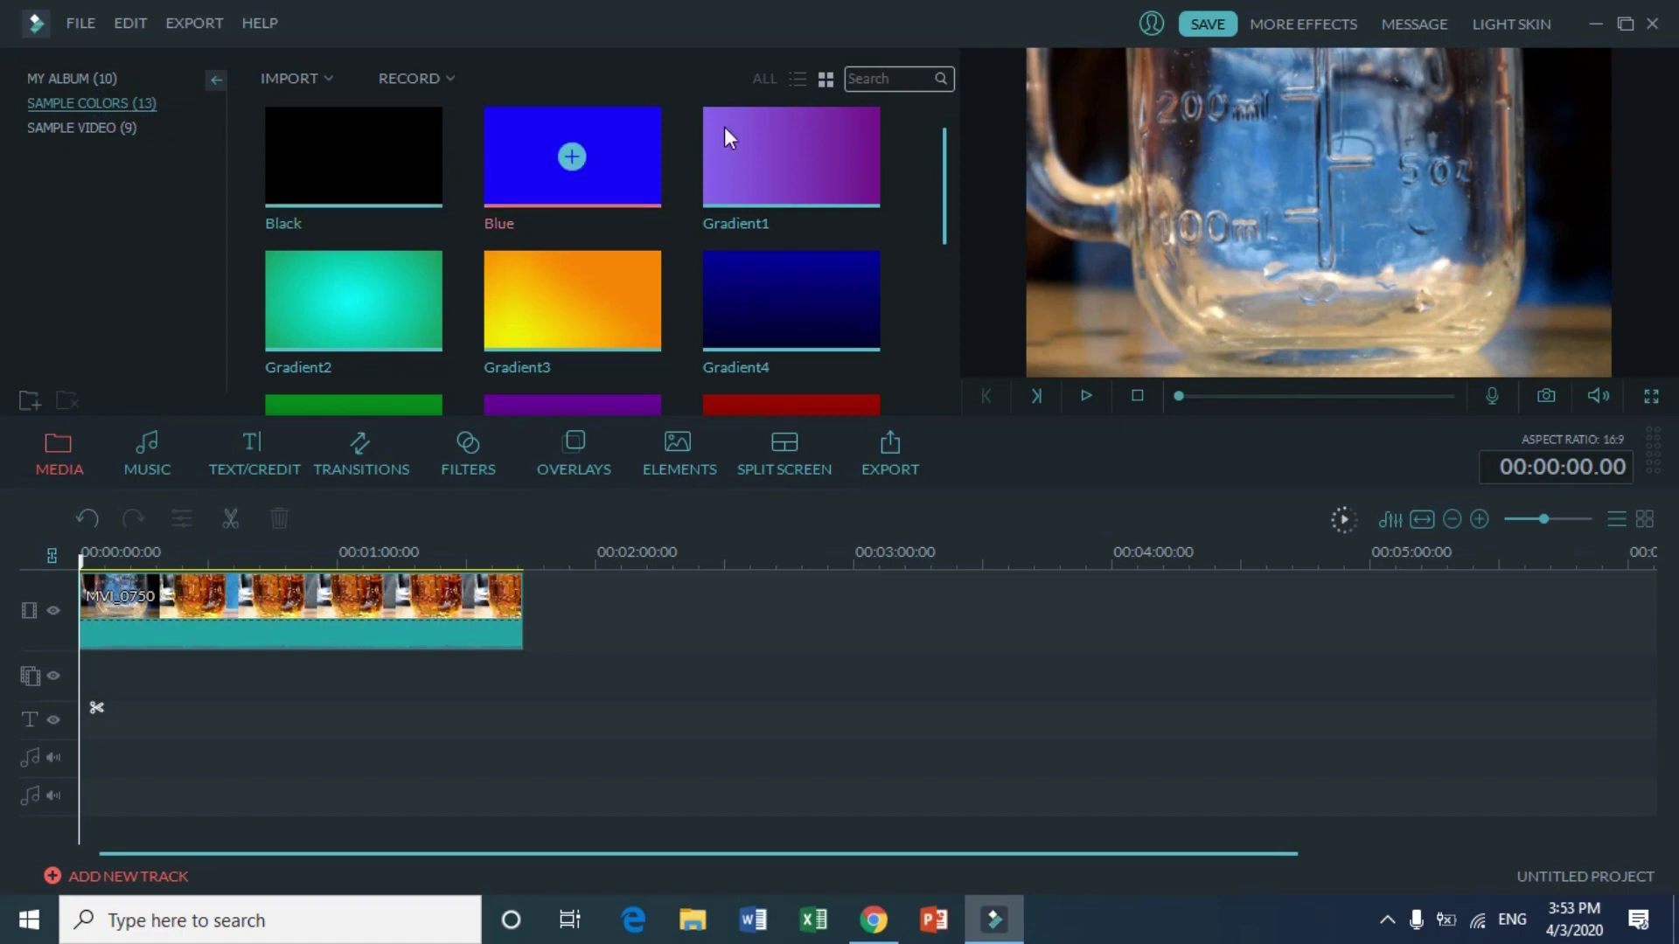
{"action": "left_click_drag", "start_coordinate": [942, 156], "coordinate": [949, 338]}
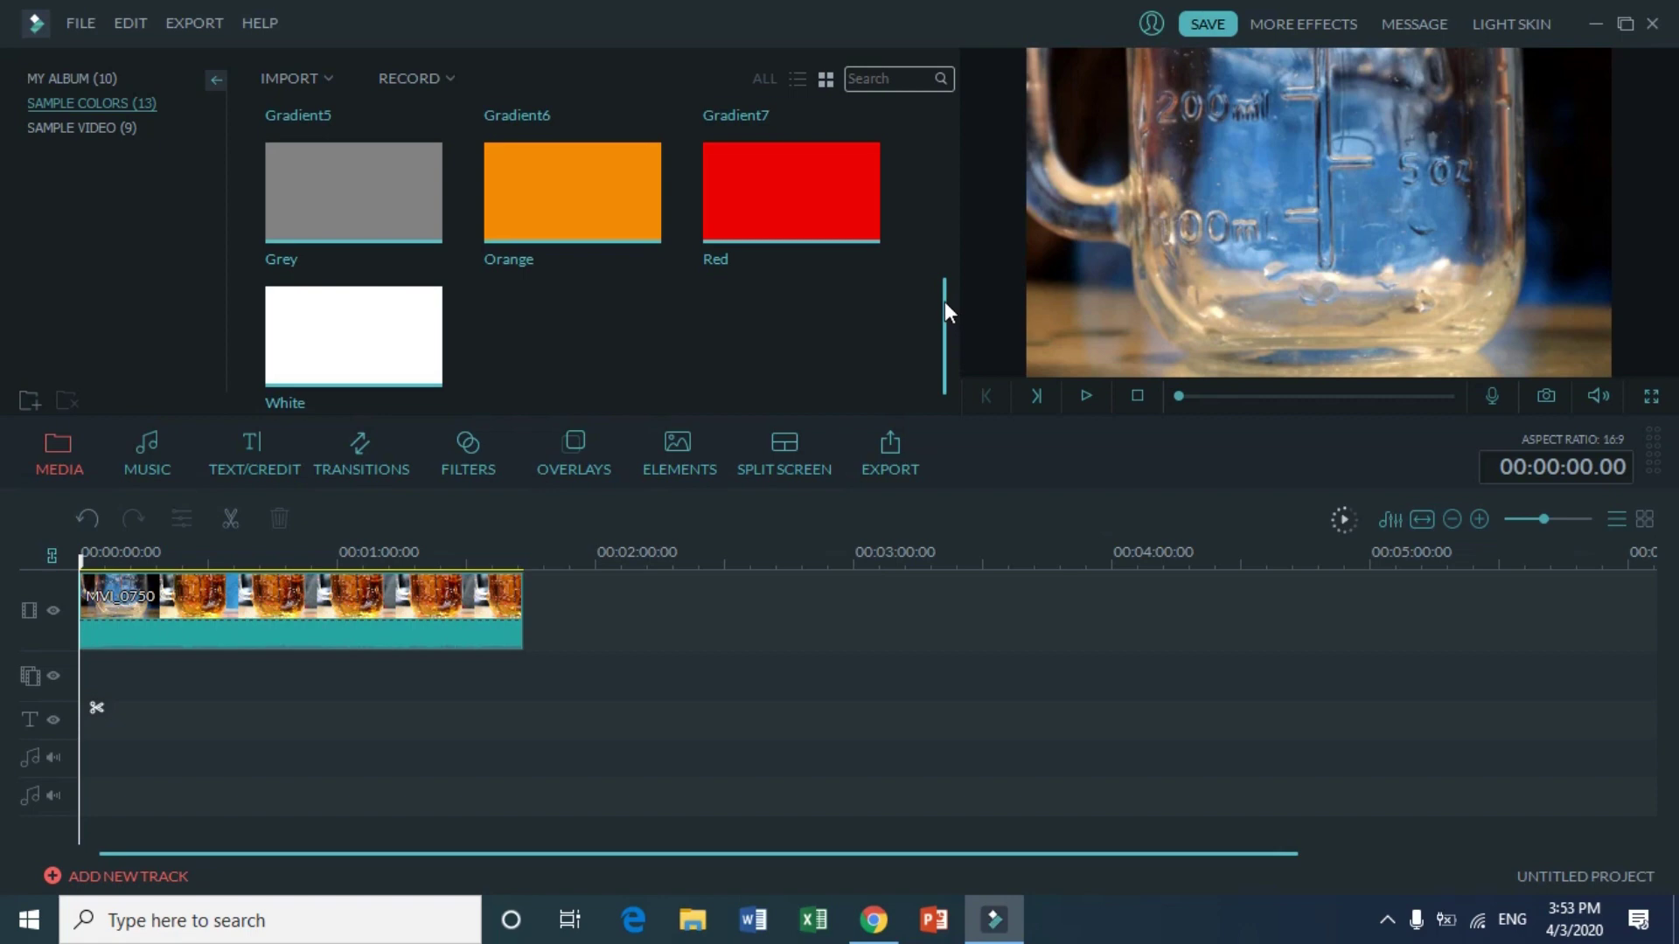
{"action": "scroll", "coordinate": [944, 306], "scroll_direction": "up", "scroll_amount": 1}
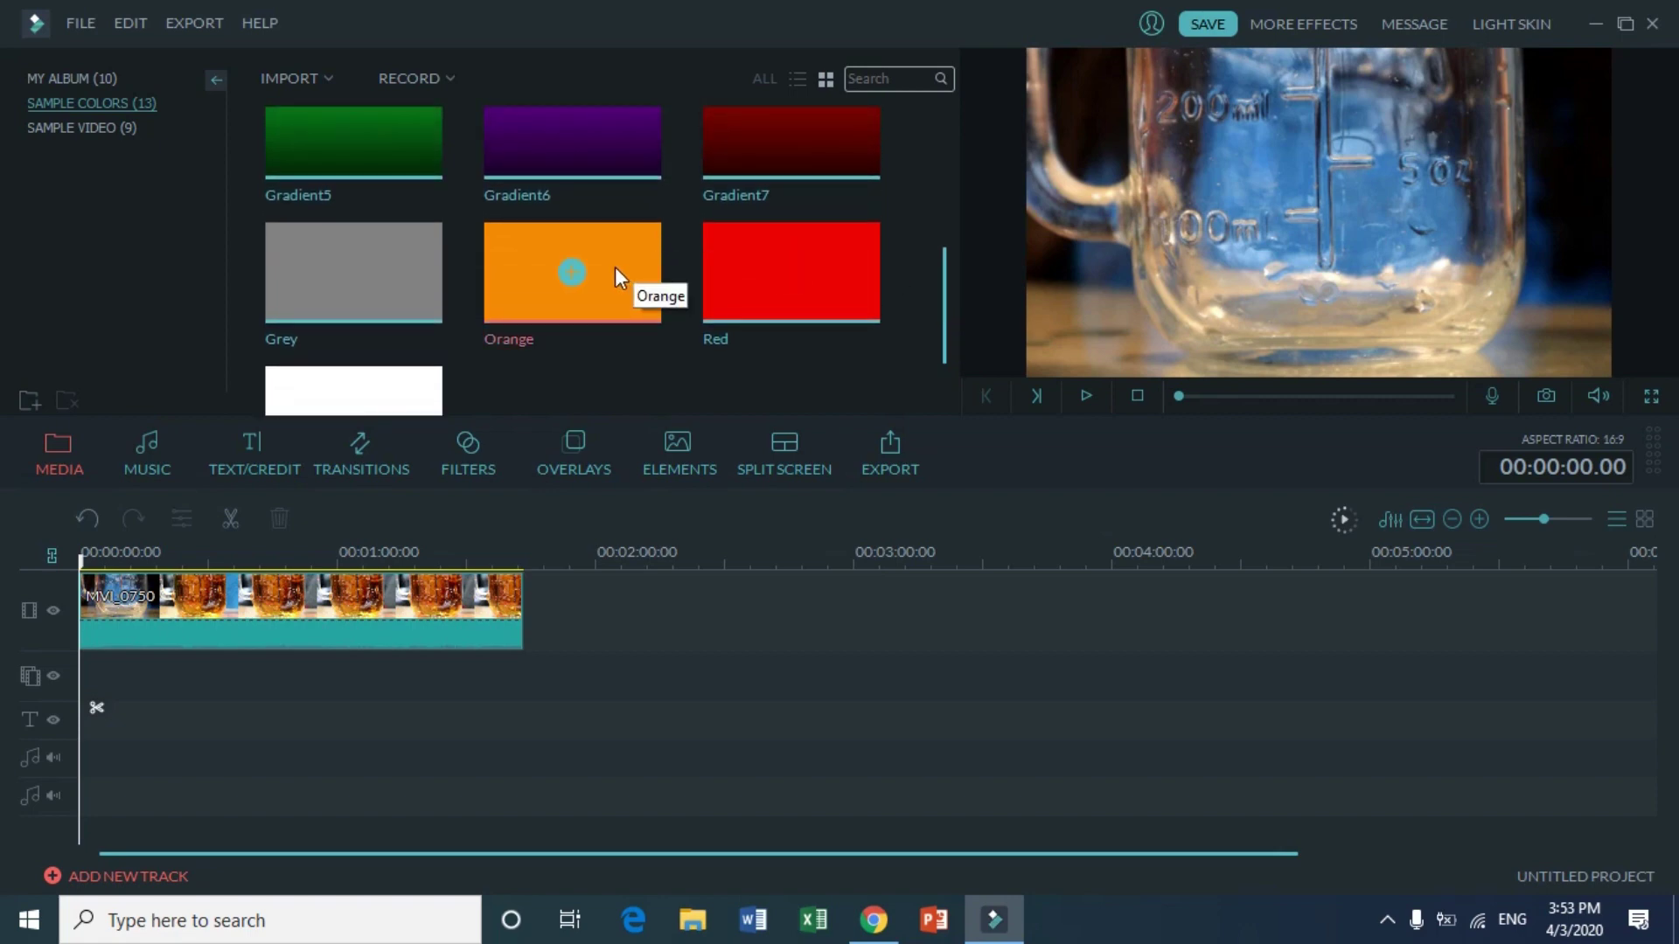
Step: Test placing Orange clips on the timeline, delete the trial clips, and bring Orange toward the timeline
{"action": "left_click_drag", "start_coordinate": [612, 270], "coordinate": [80, 684]}
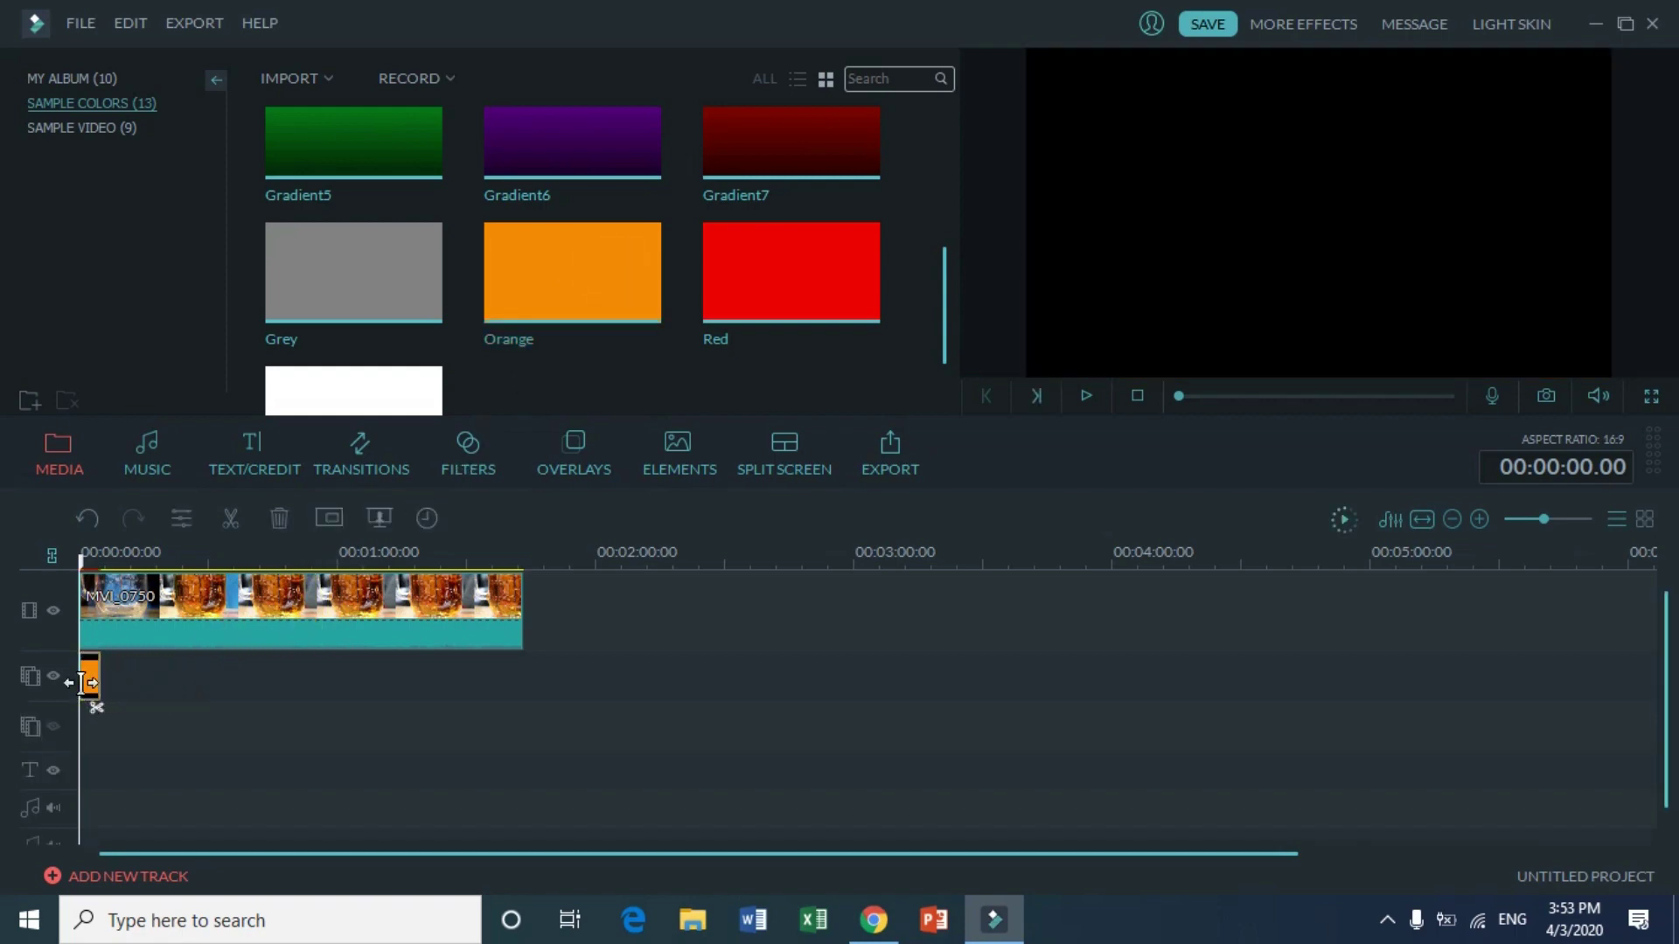
{"action": "left_click", "coordinate": [87, 683]}
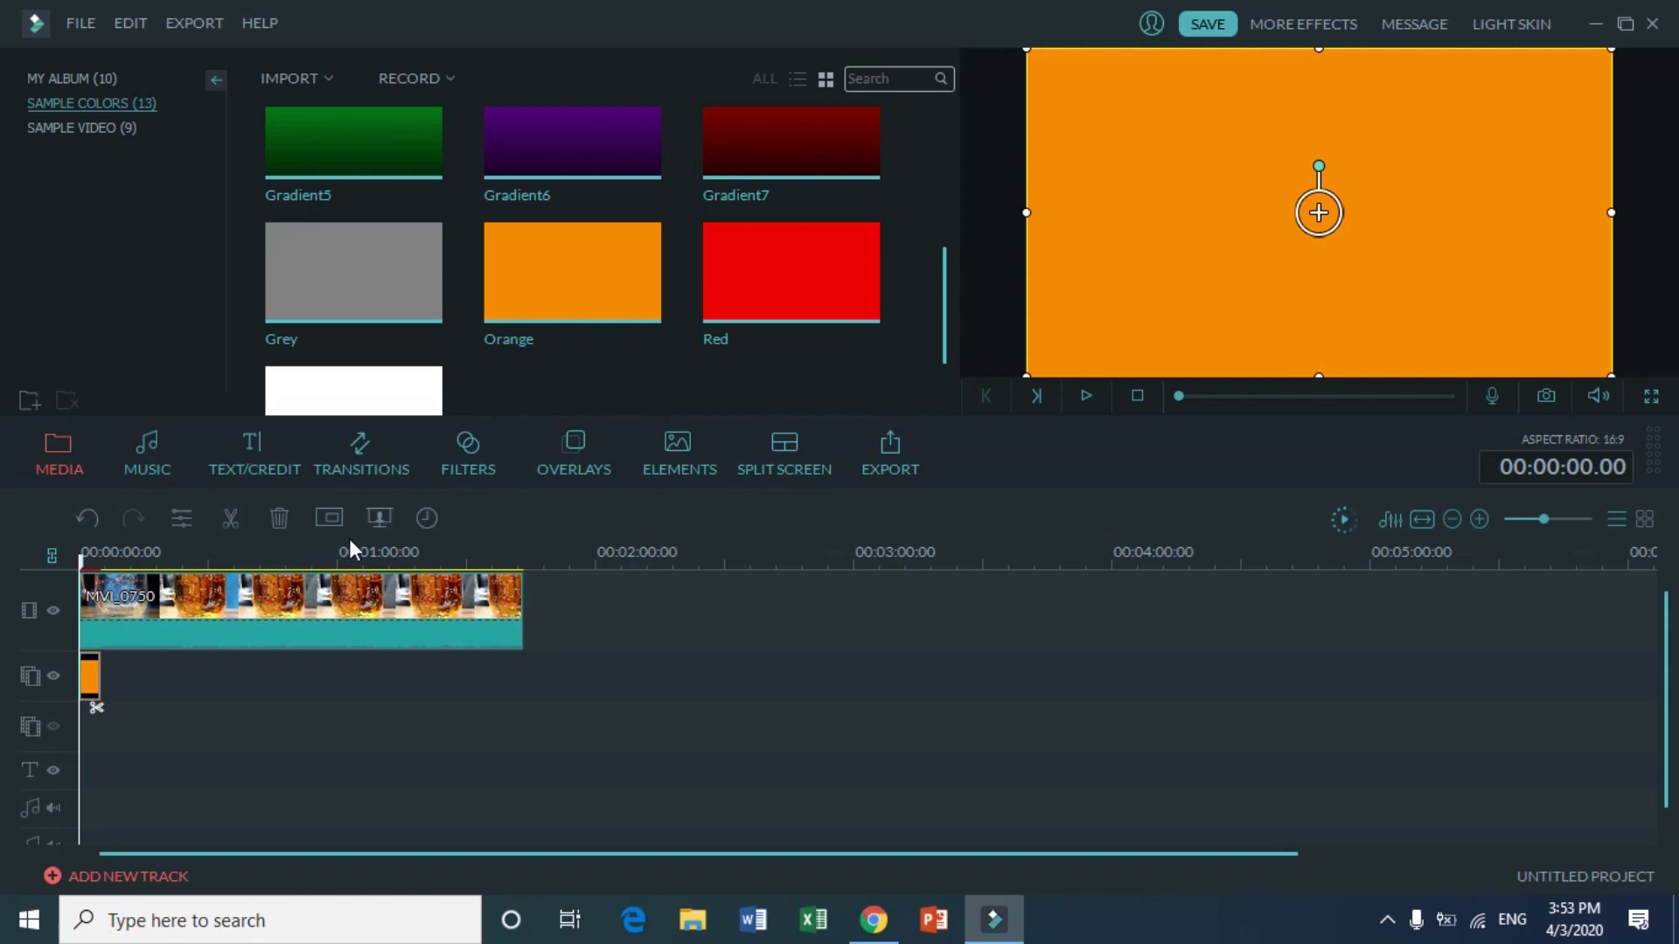
{"action": "left_click", "coordinate": [280, 519]}
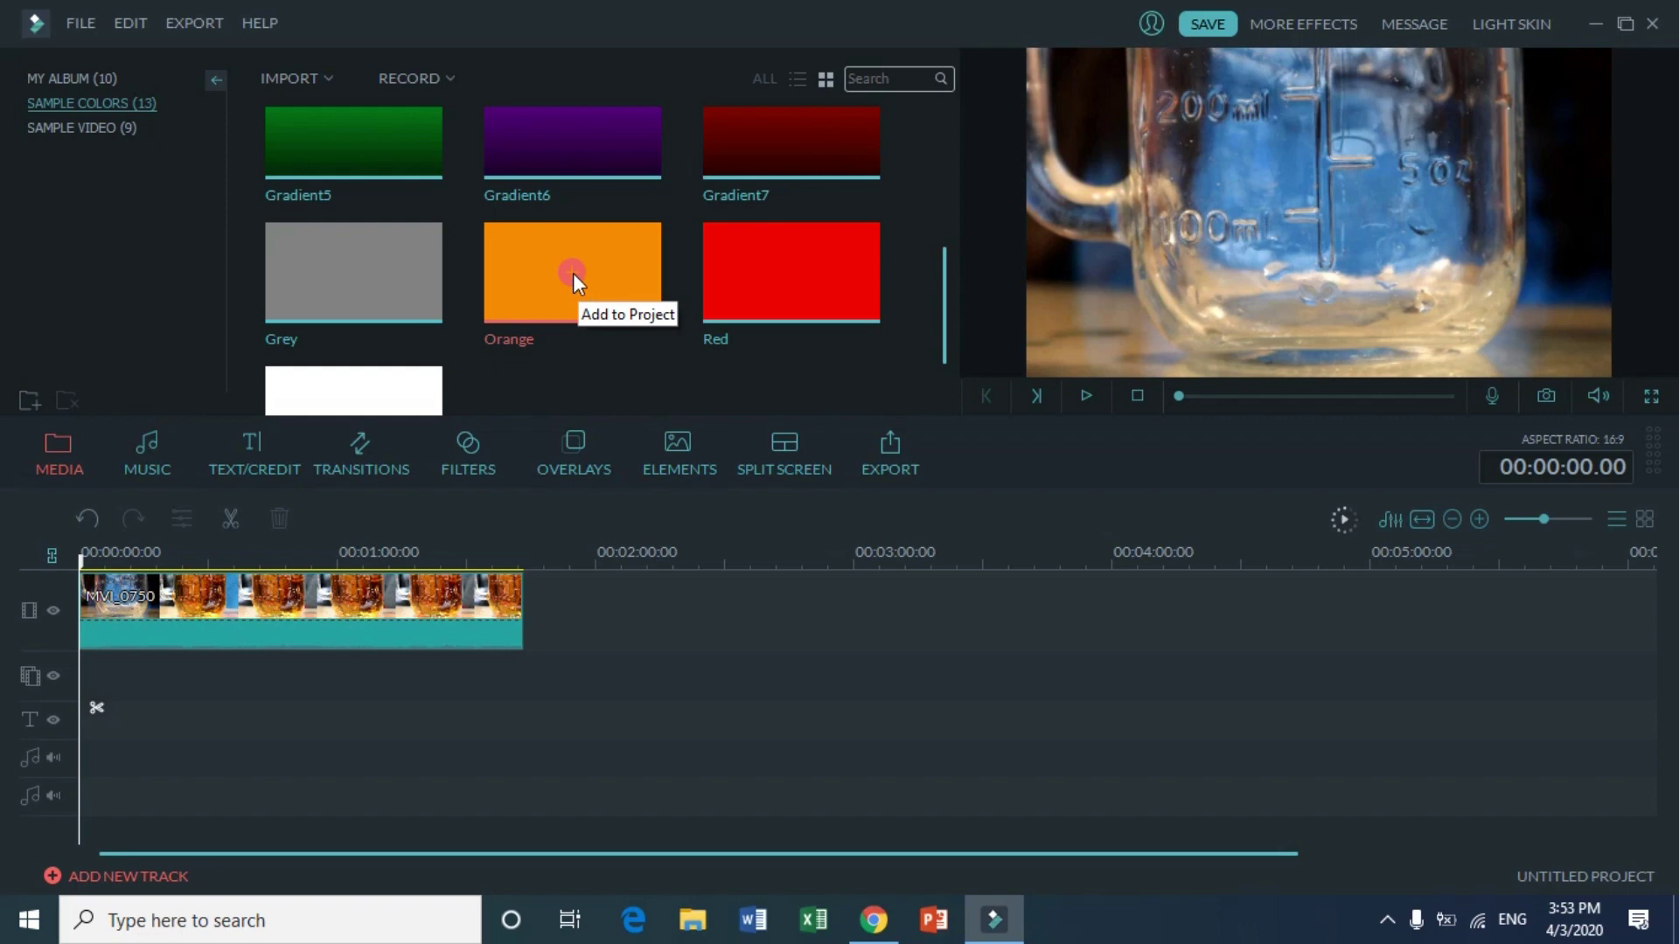
{"action": "left_click", "coordinate": [574, 273]}
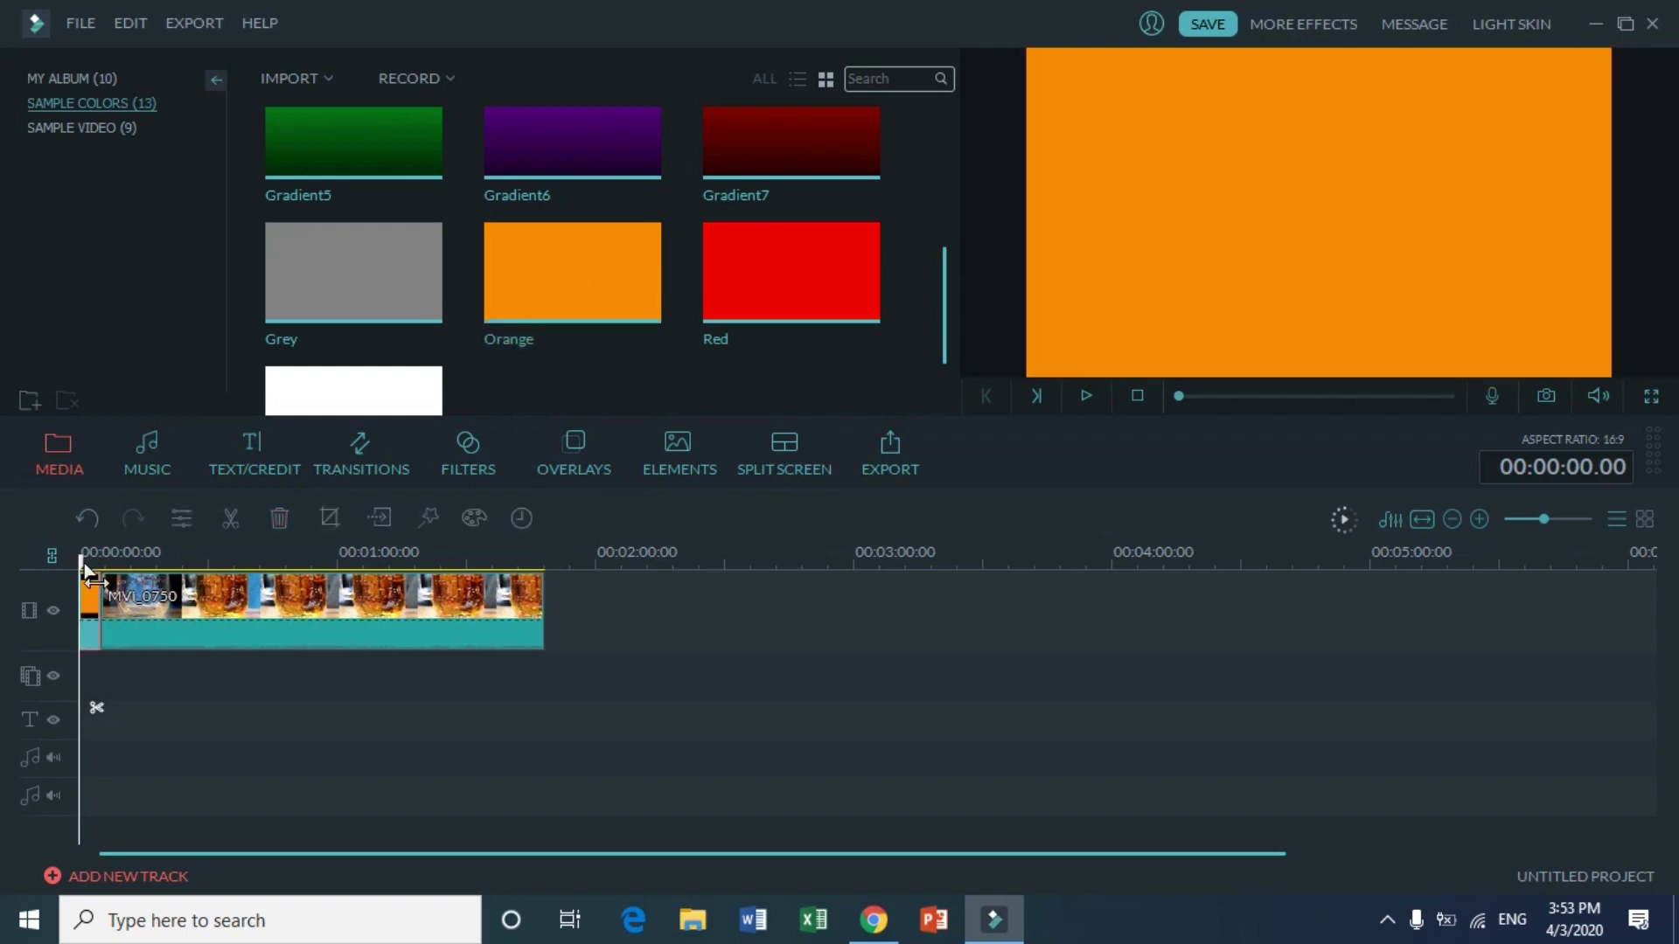
{"action": "mouse_move", "coordinate": [77, 560]}
{"action": "left_mouse_down"}
{"action": "mouse_move", "coordinate": [123, 569]}
{"action": "mouse_move", "coordinate": [55, 564]}
{"action": "left_mouse_up"}
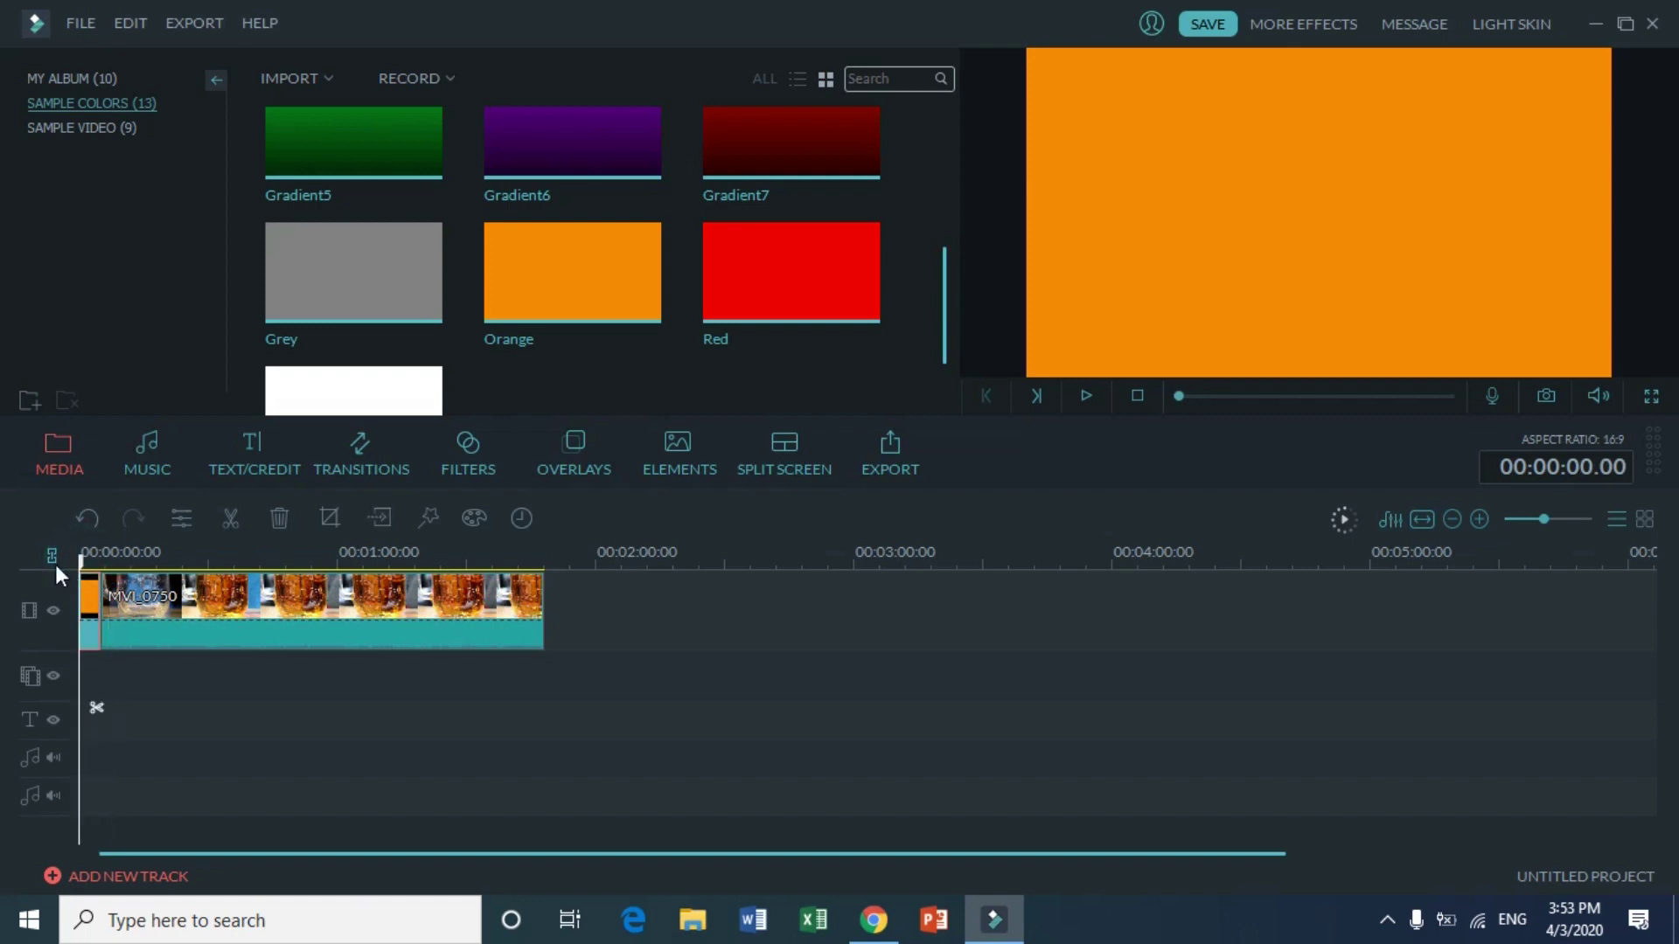
{"action": "left_click", "coordinate": [273, 525]}
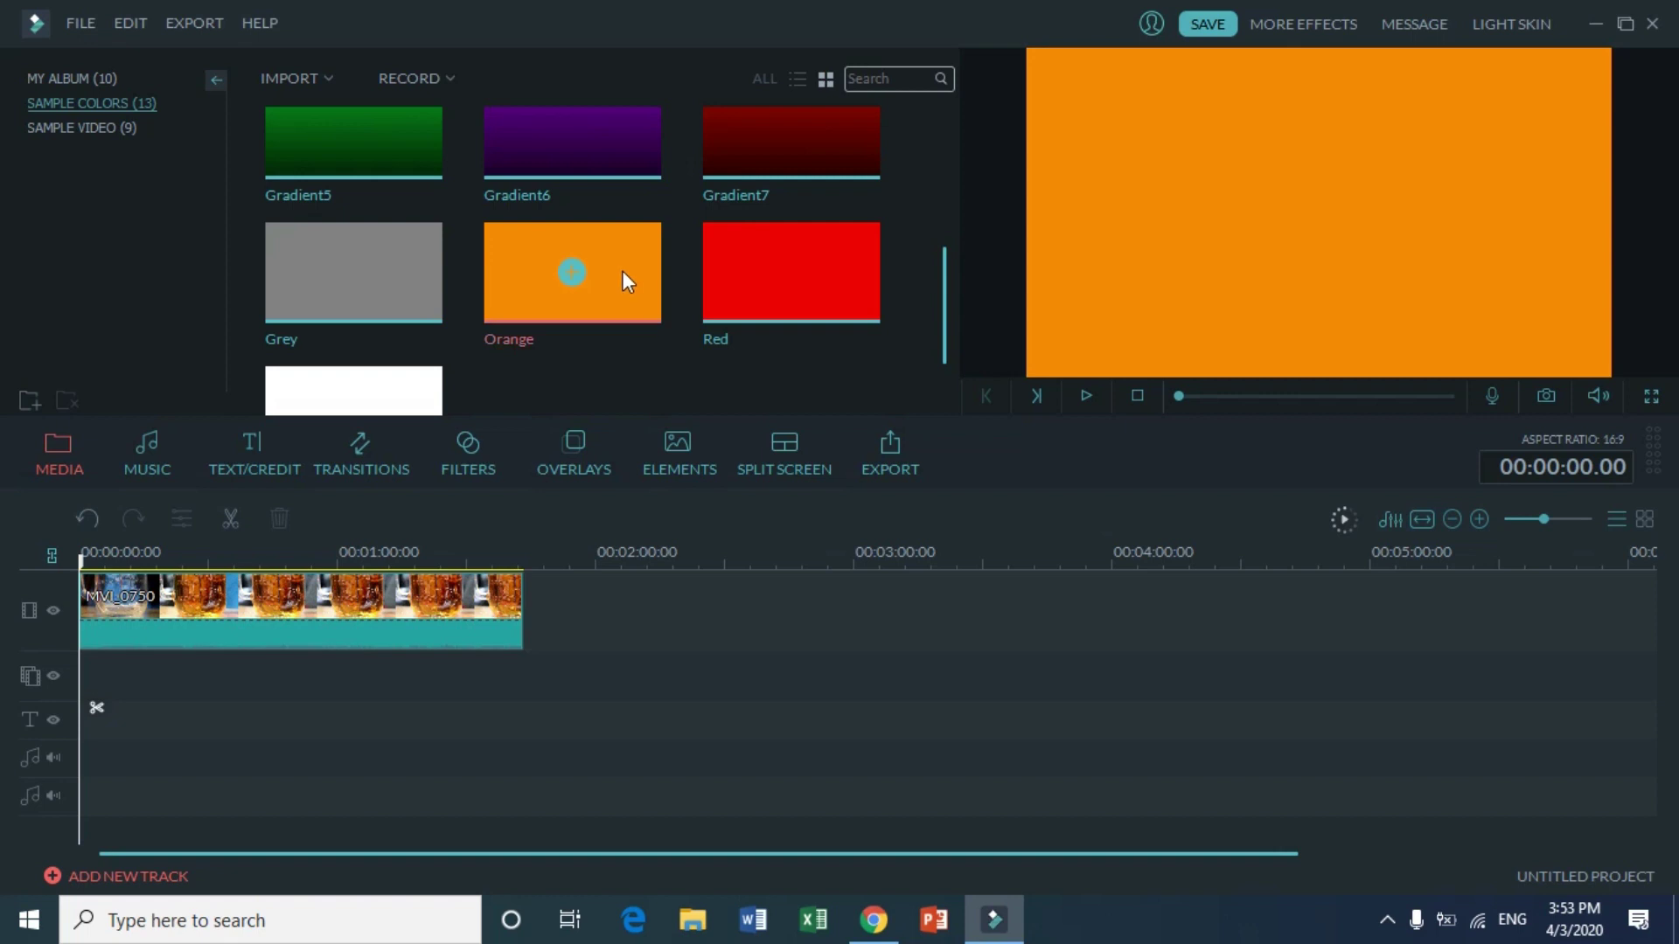
{"action": "mouse_move", "coordinate": [596, 290]}
{"action": "left_mouse_down"}
{"action": "mouse_move", "coordinate": [432, 466]}
{"action": "mouse_move", "coordinate": [165, 622]}
{"action": "mouse_move", "coordinate": [136, 678]}
{"action": "left_mouse_up"}
Step: Place Orange on track 2 and narrow it to a thin strip along the frame's left edge
{"action": "left_click_drag", "start_coordinate": [85, 676], "coordinate": [86, 676]}
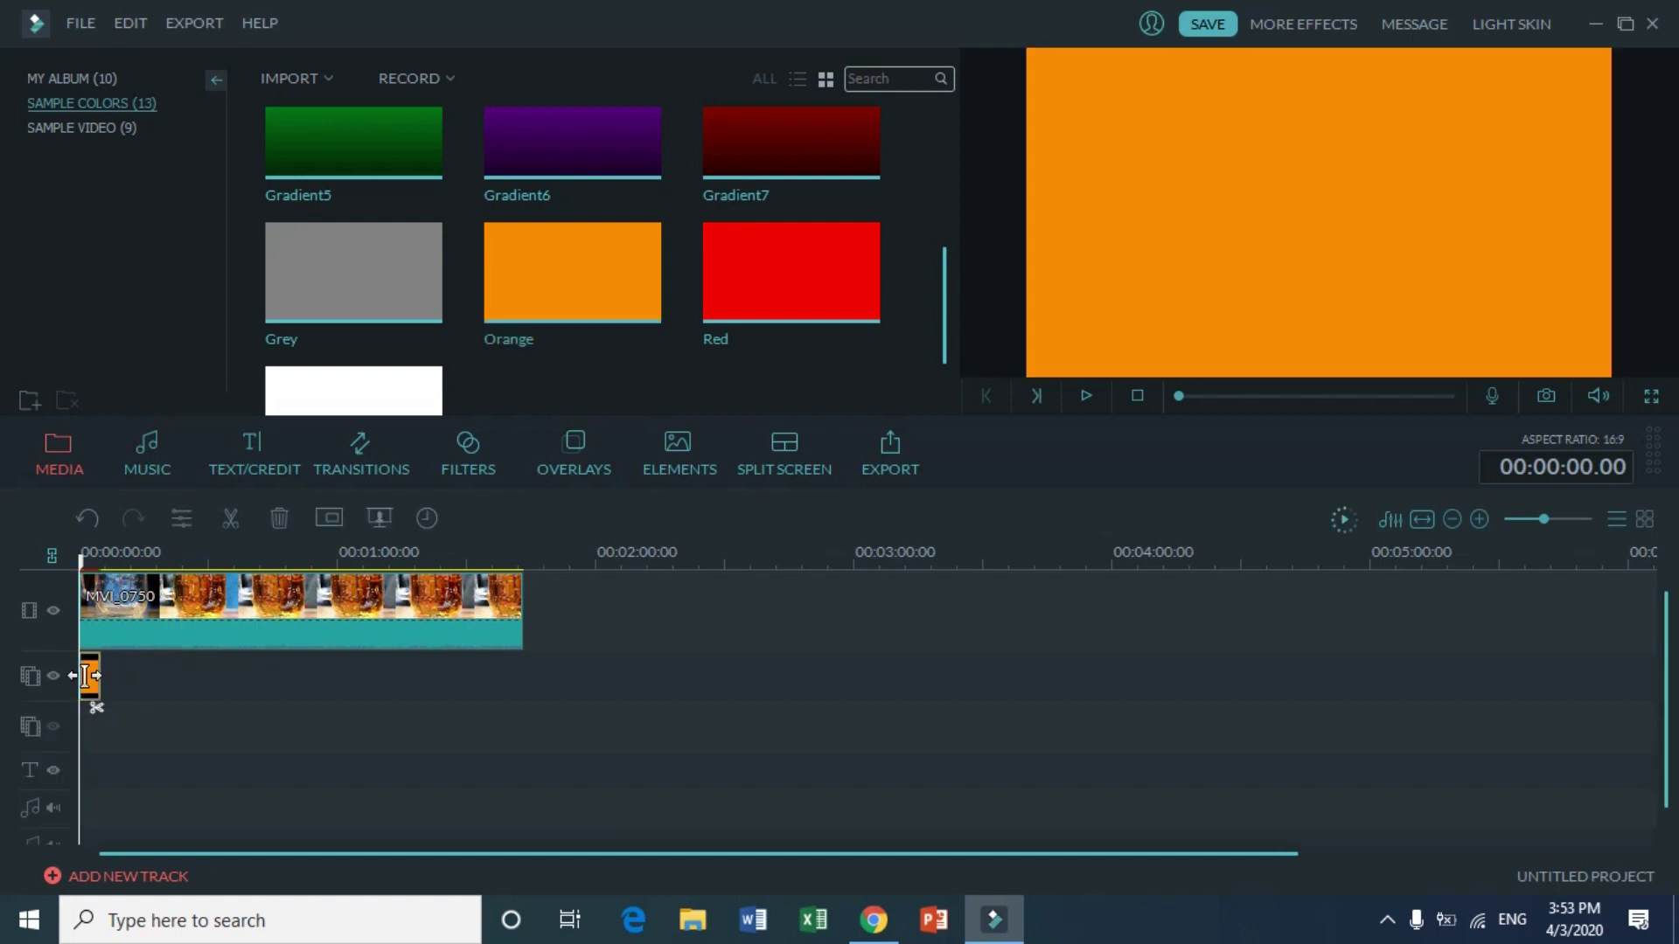
{"action": "left_click", "coordinate": [1607, 374]}
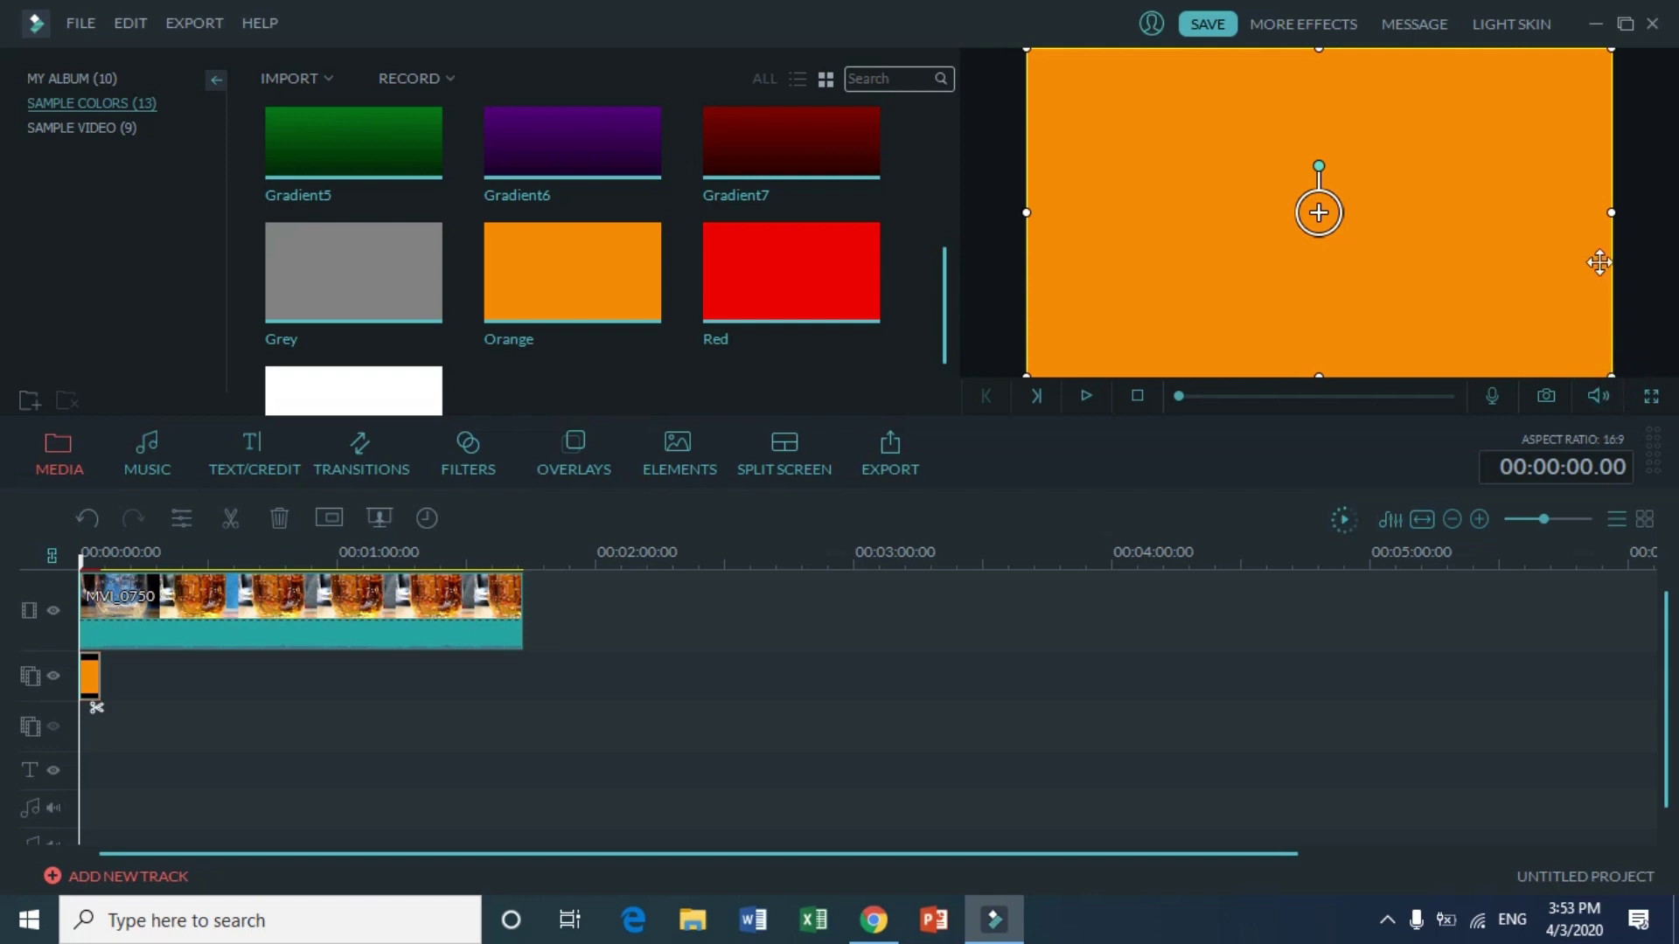
{"action": "left_click_drag", "start_coordinate": [1612, 213], "coordinate": [1084, 260]}
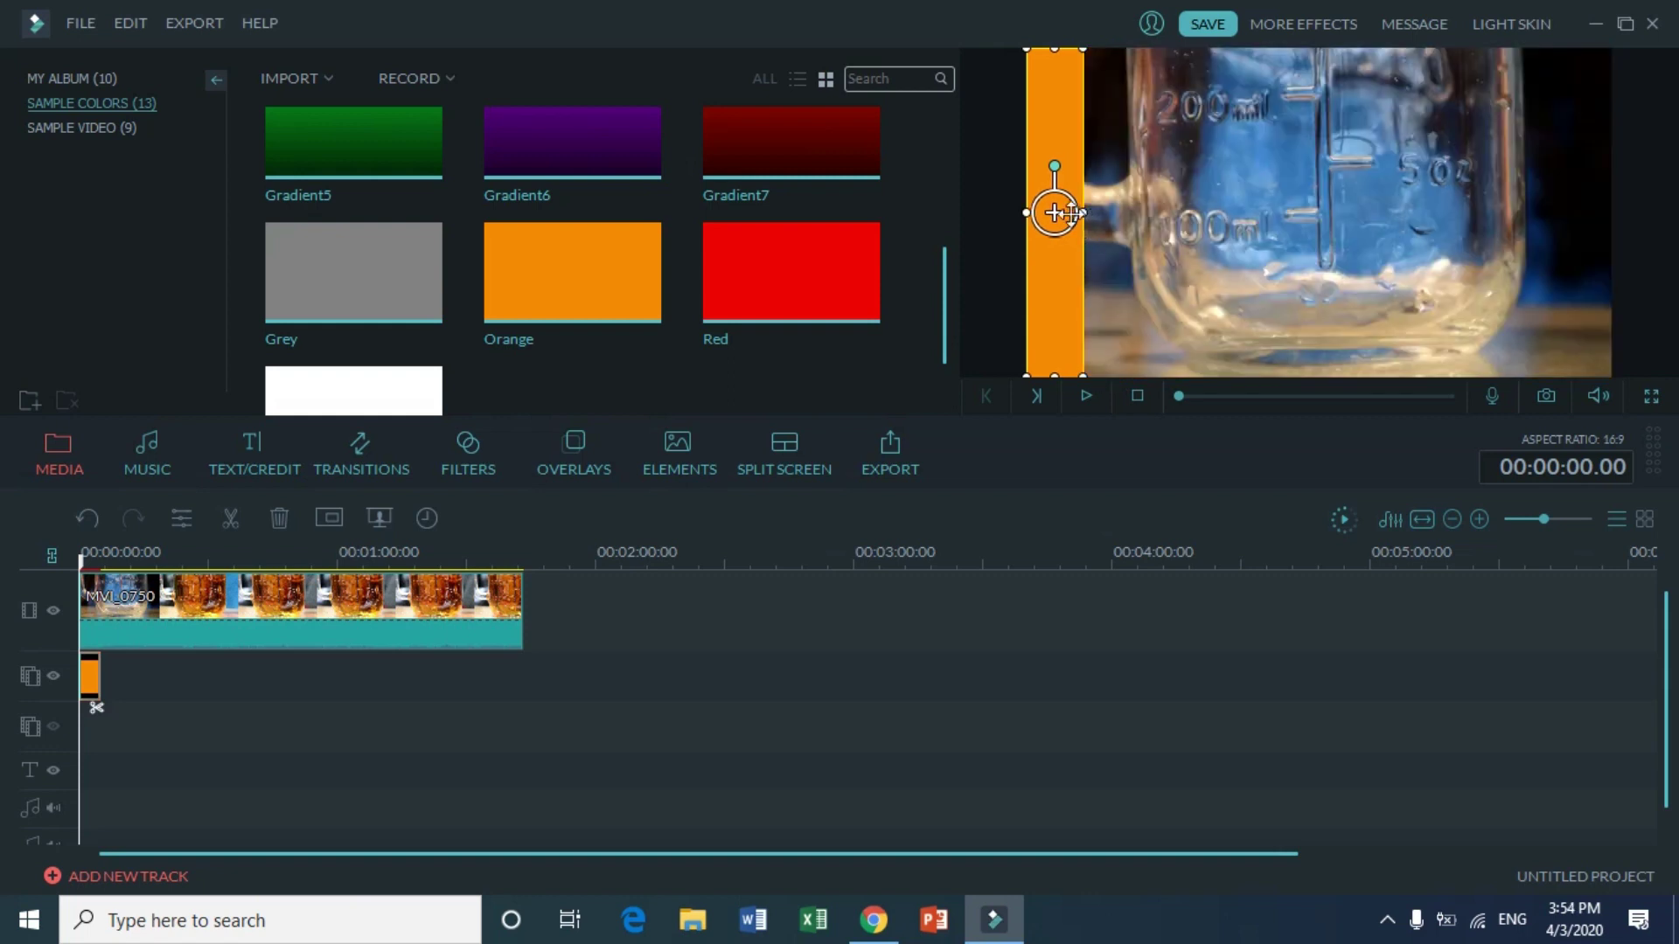
{"action": "left_click_drag", "start_coordinate": [1026, 213], "coordinate": [1096, 213]}
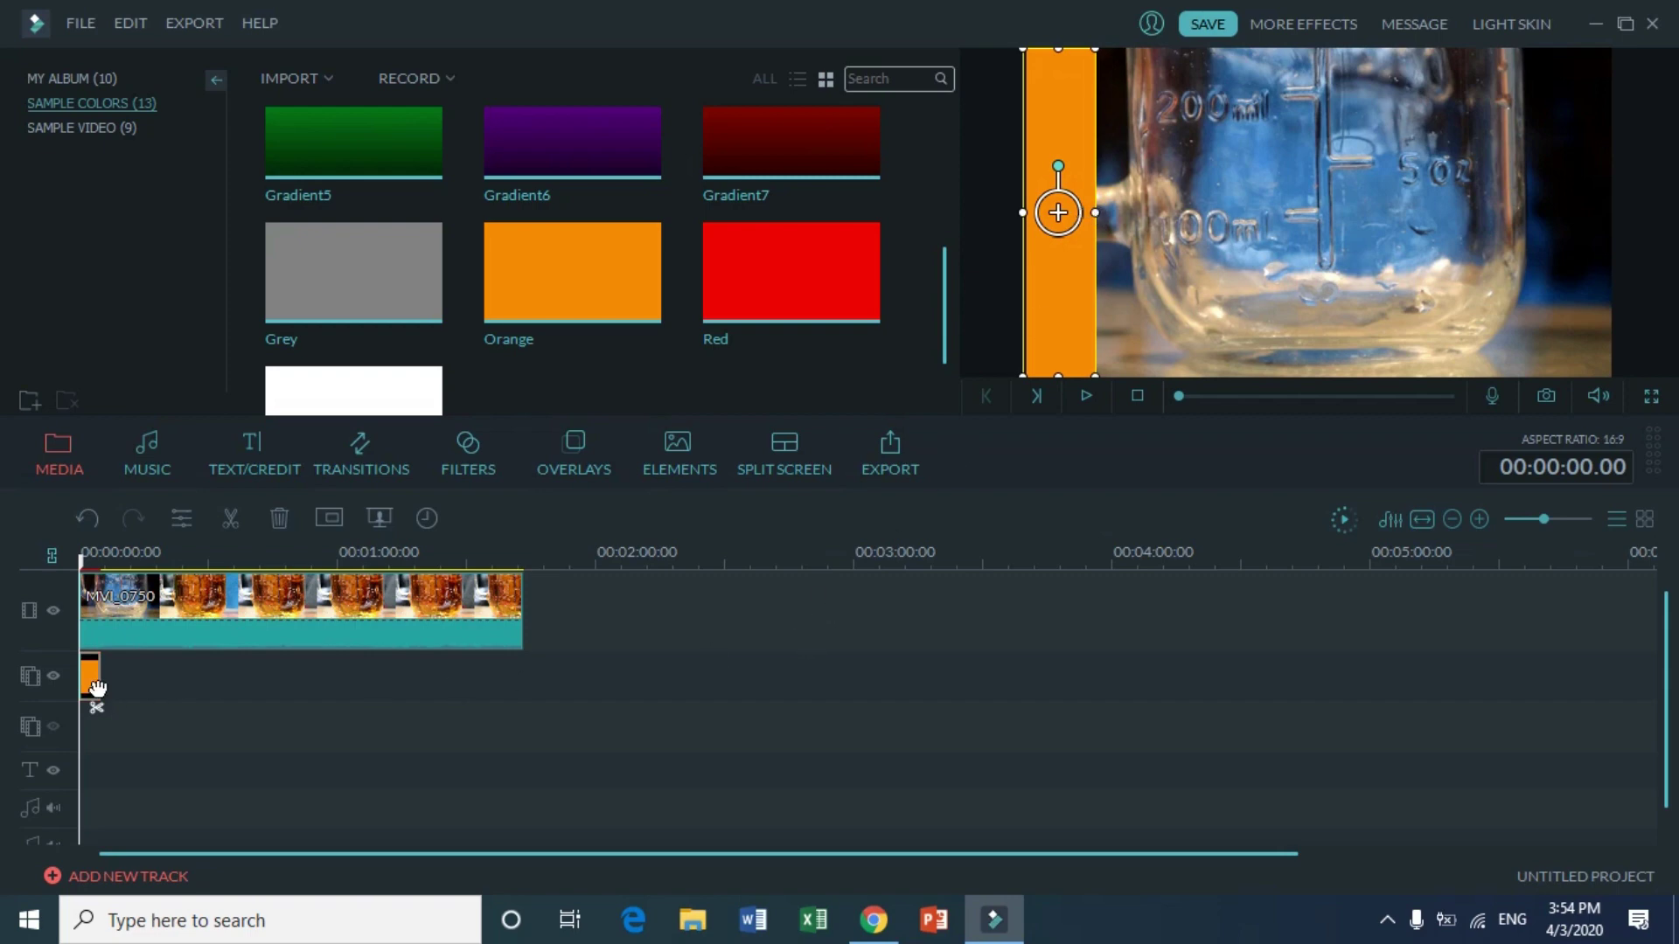
{"action": "left_click_drag", "start_coordinate": [616, 279], "coordinate": [533, 341]}
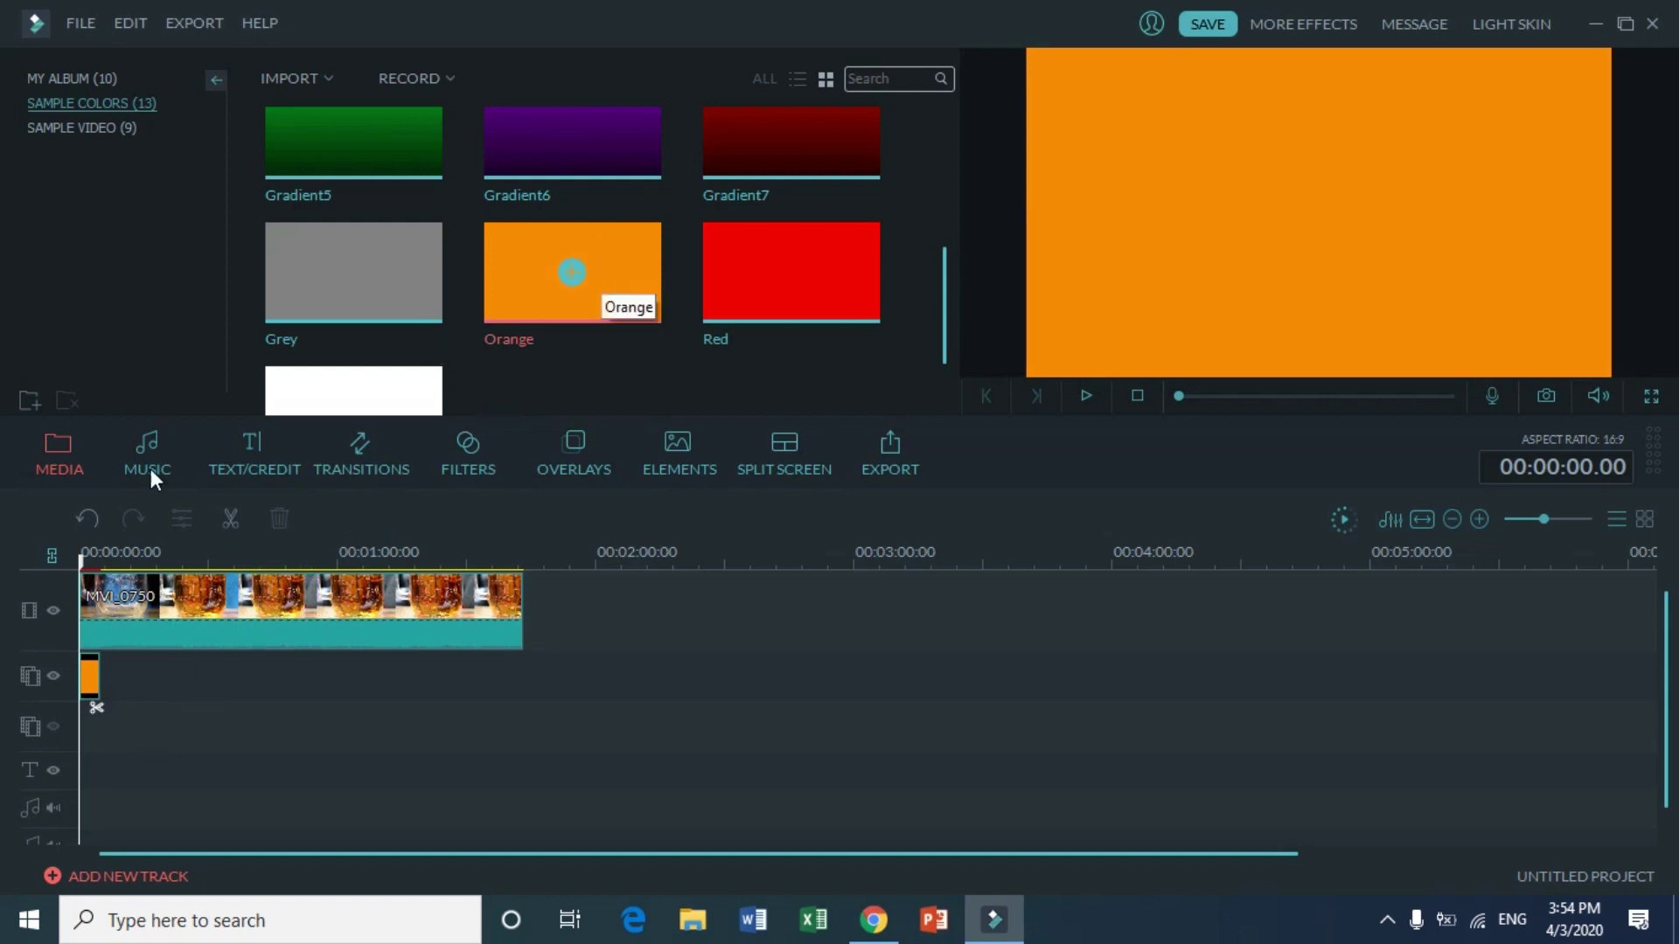
Step: Add a second Orange clip on track 3, resized to a thin strip at the frame's right edge
{"action": "left_click_drag", "start_coordinate": [636, 286], "coordinate": [91, 714]}
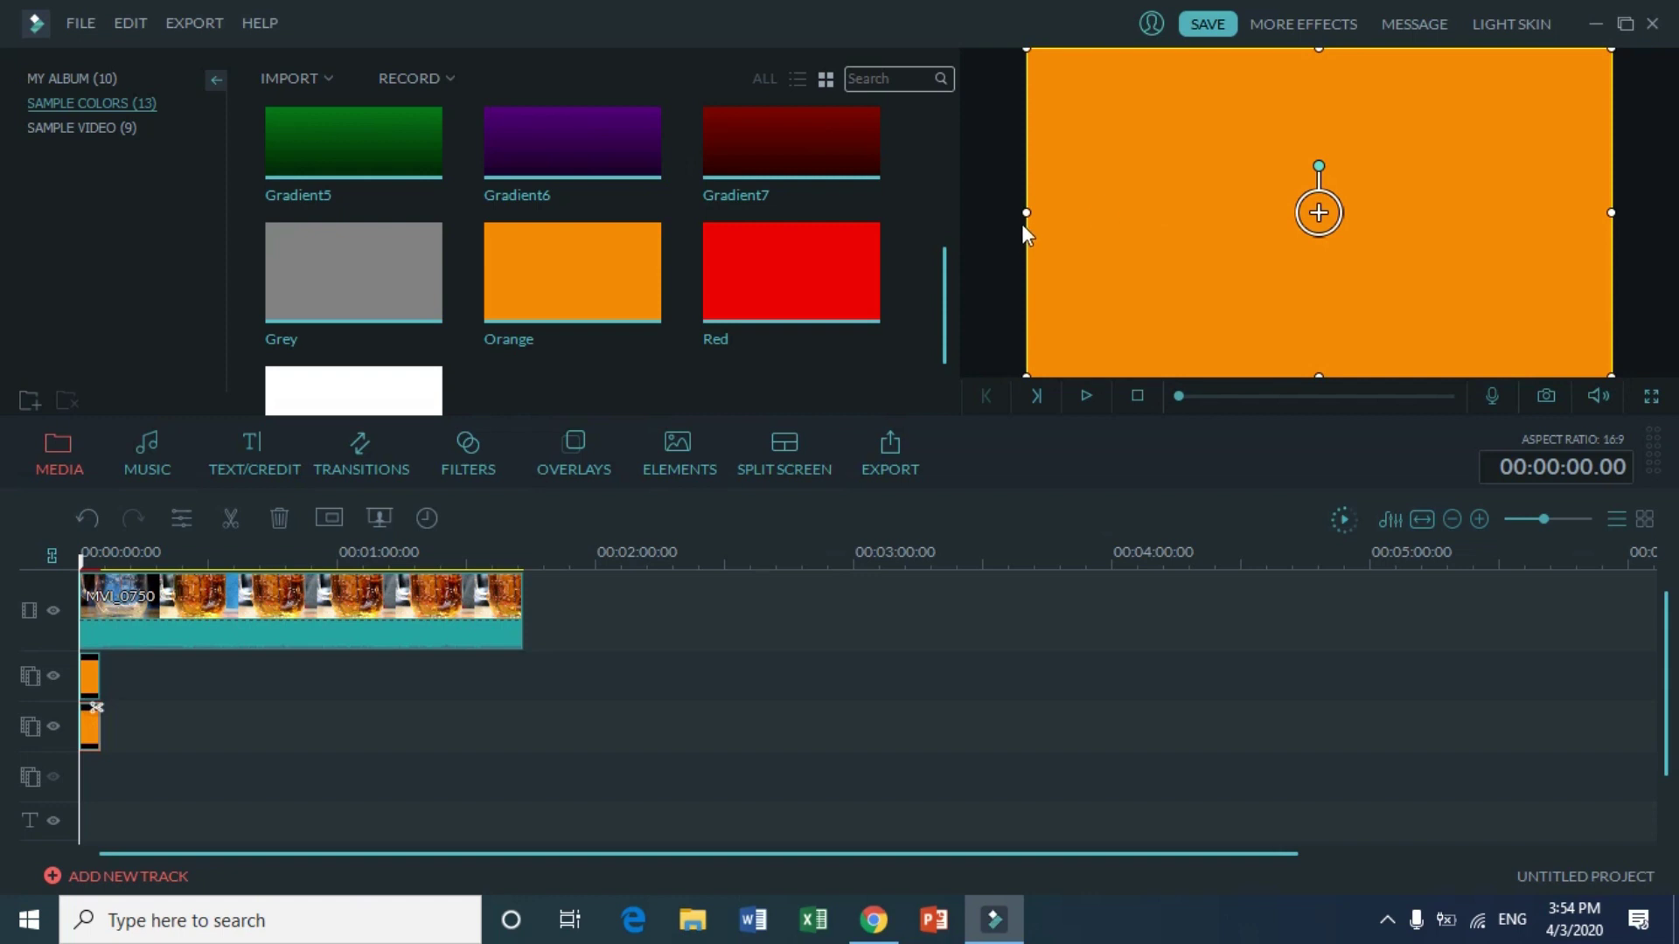
{"action": "left_click_drag", "start_coordinate": [1026, 219], "coordinate": [1552, 212]}
{"action": "left_click", "coordinate": [1263, 734]}
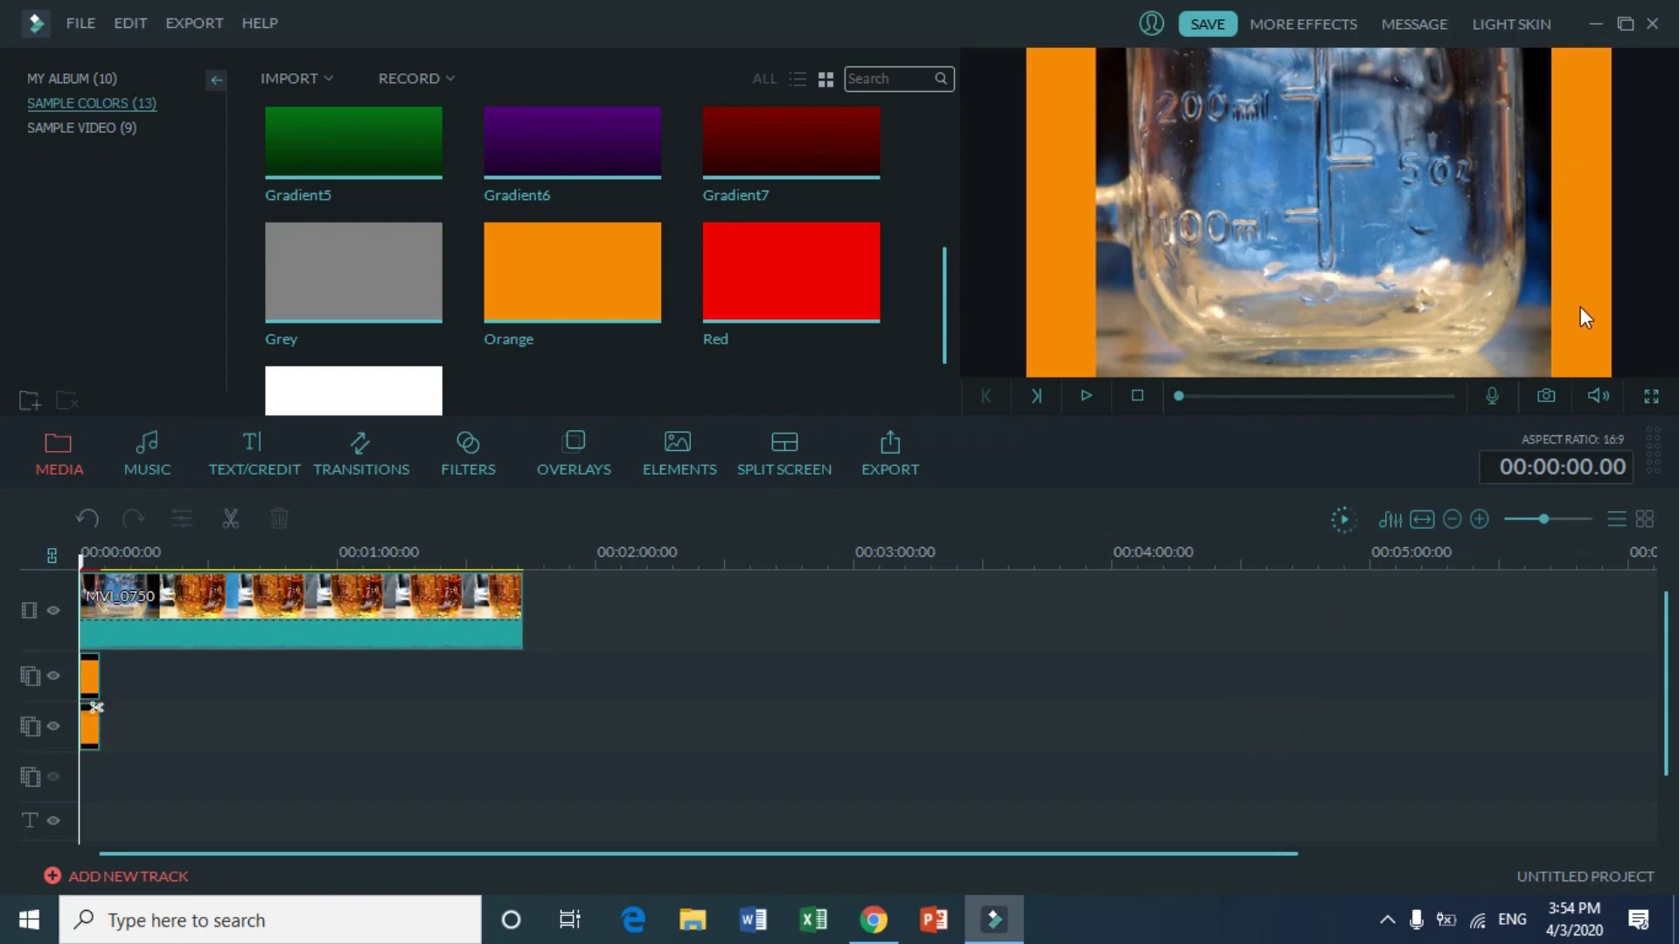
{"action": "left_click", "coordinate": [1649, 847]}
{"action": "left_click", "coordinate": [88, 734]}
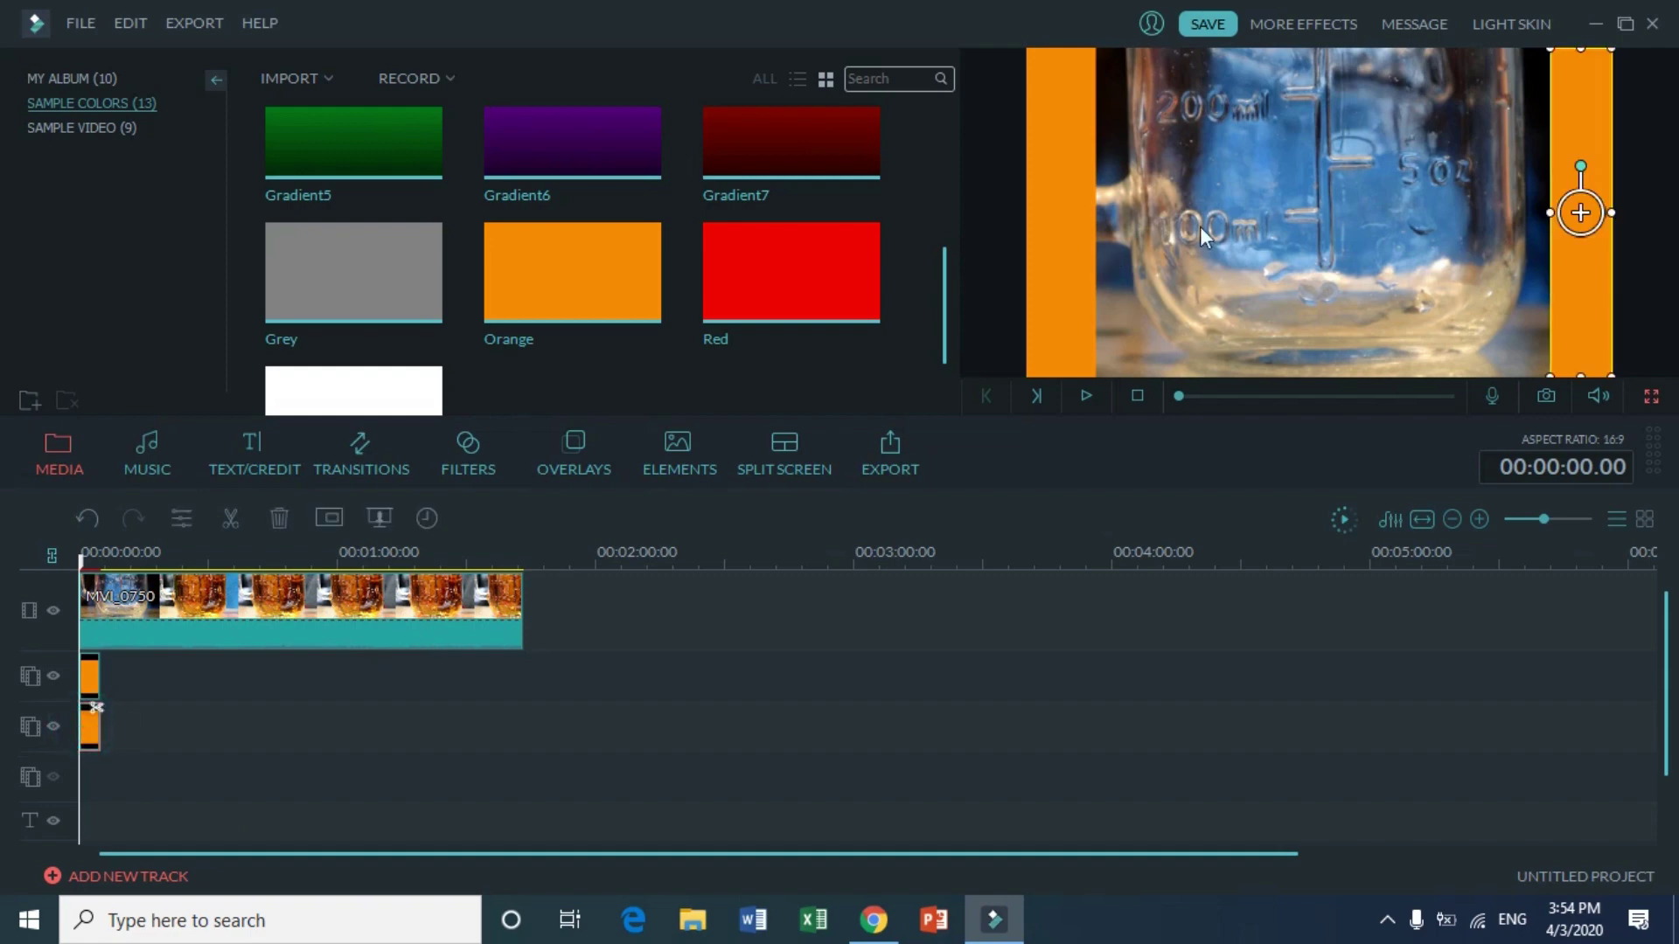
{"action": "mouse_move", "coordinate": [1550, 212]}
{"action": "left_mouse_down"}
{"action": "mouse_move", "coordinate": [1526, 213]}
{"action": "mouse_move", "coordinate": [1544, 212]}
{"action": "left_mouse_up"}
{"action": "left_click", "coordinate": [668, 705]}
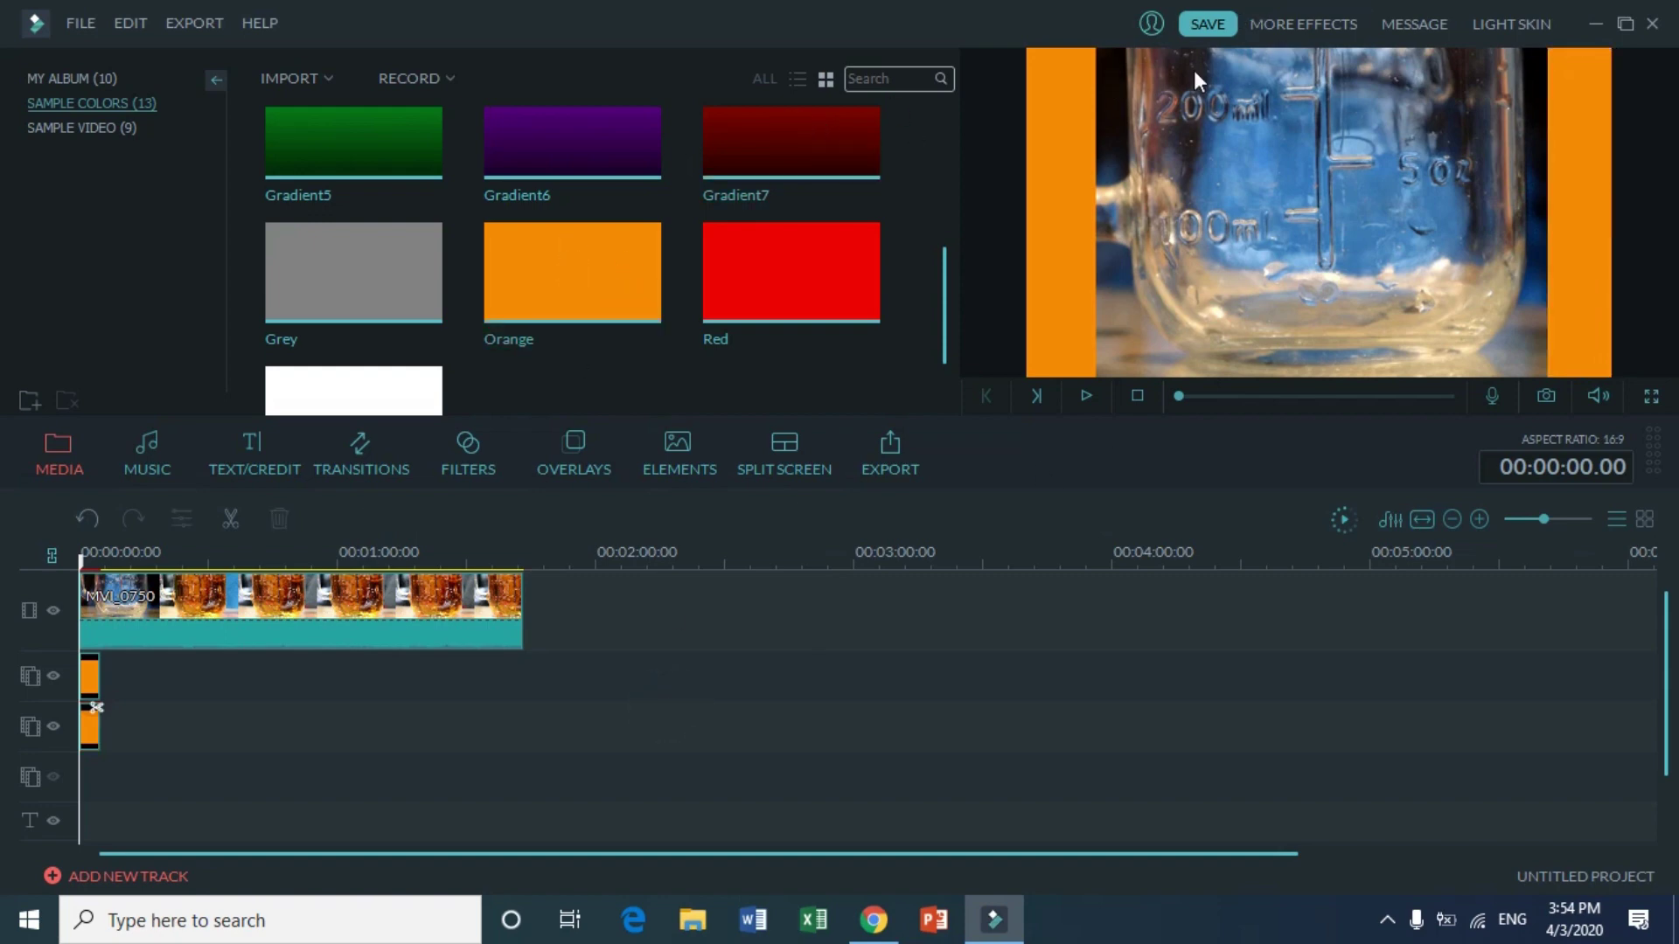
Step: Add Orange clips on tracks 4 and 5, shrunk into top and bottom border strips
{"action": "left_click_drag", "start_coordinate": [638, 261], "coordinate": [92, 766]}
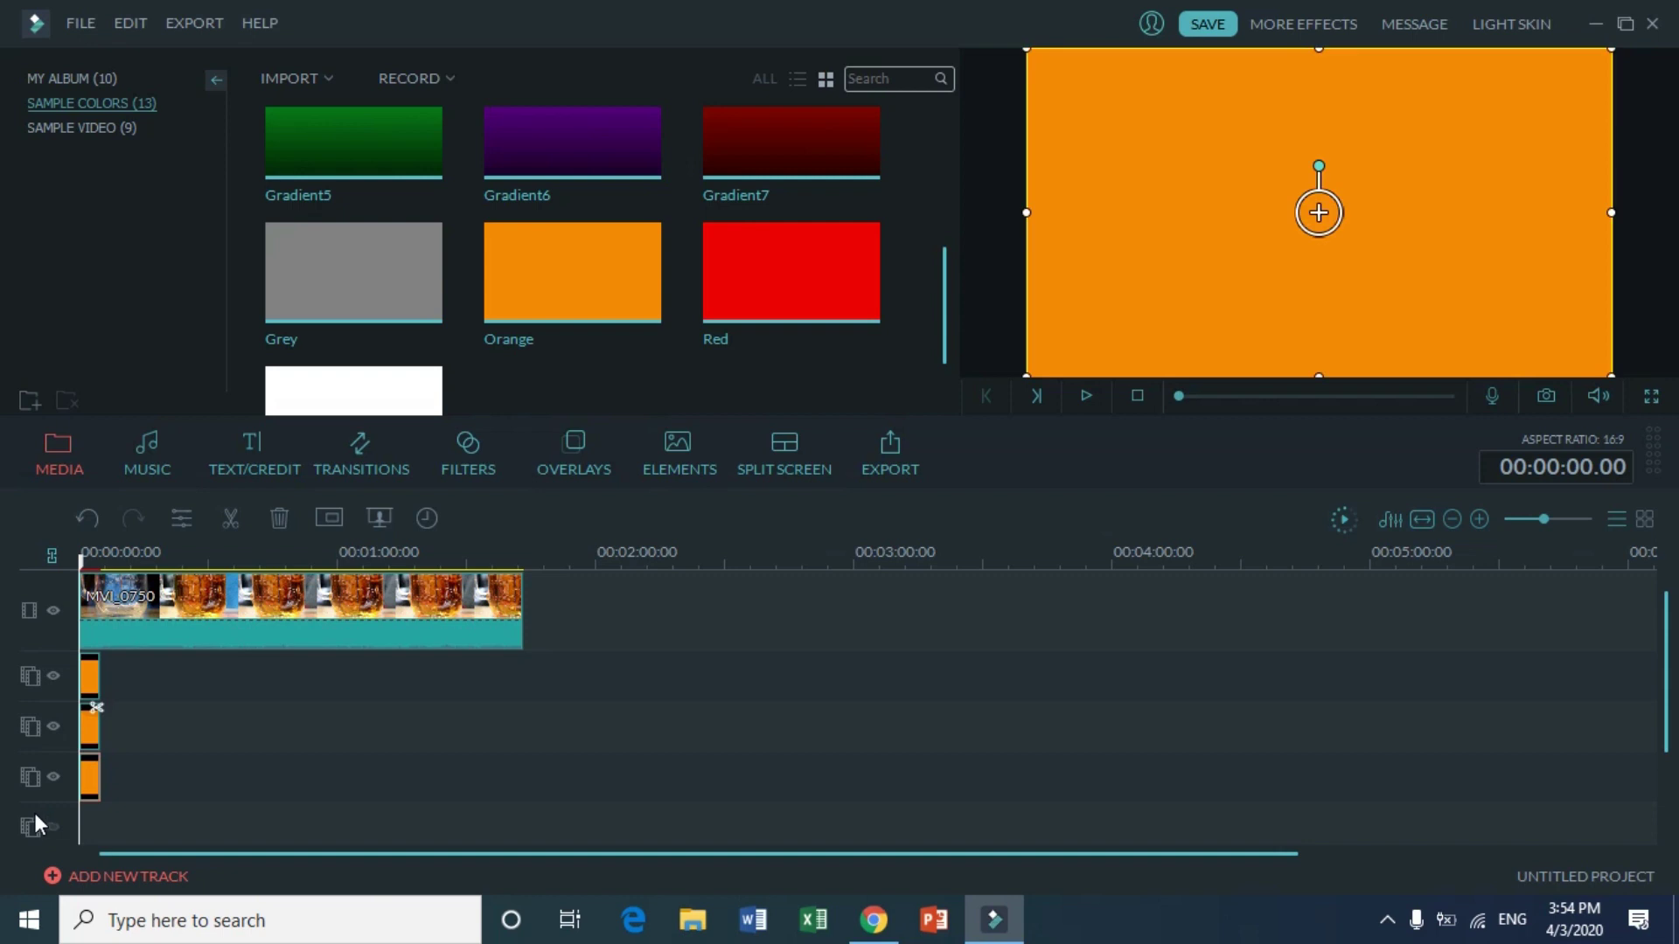
{"action": "left_click_drag", "start_coordinate": [1318, 374], "coordinate": [1318, 84]}
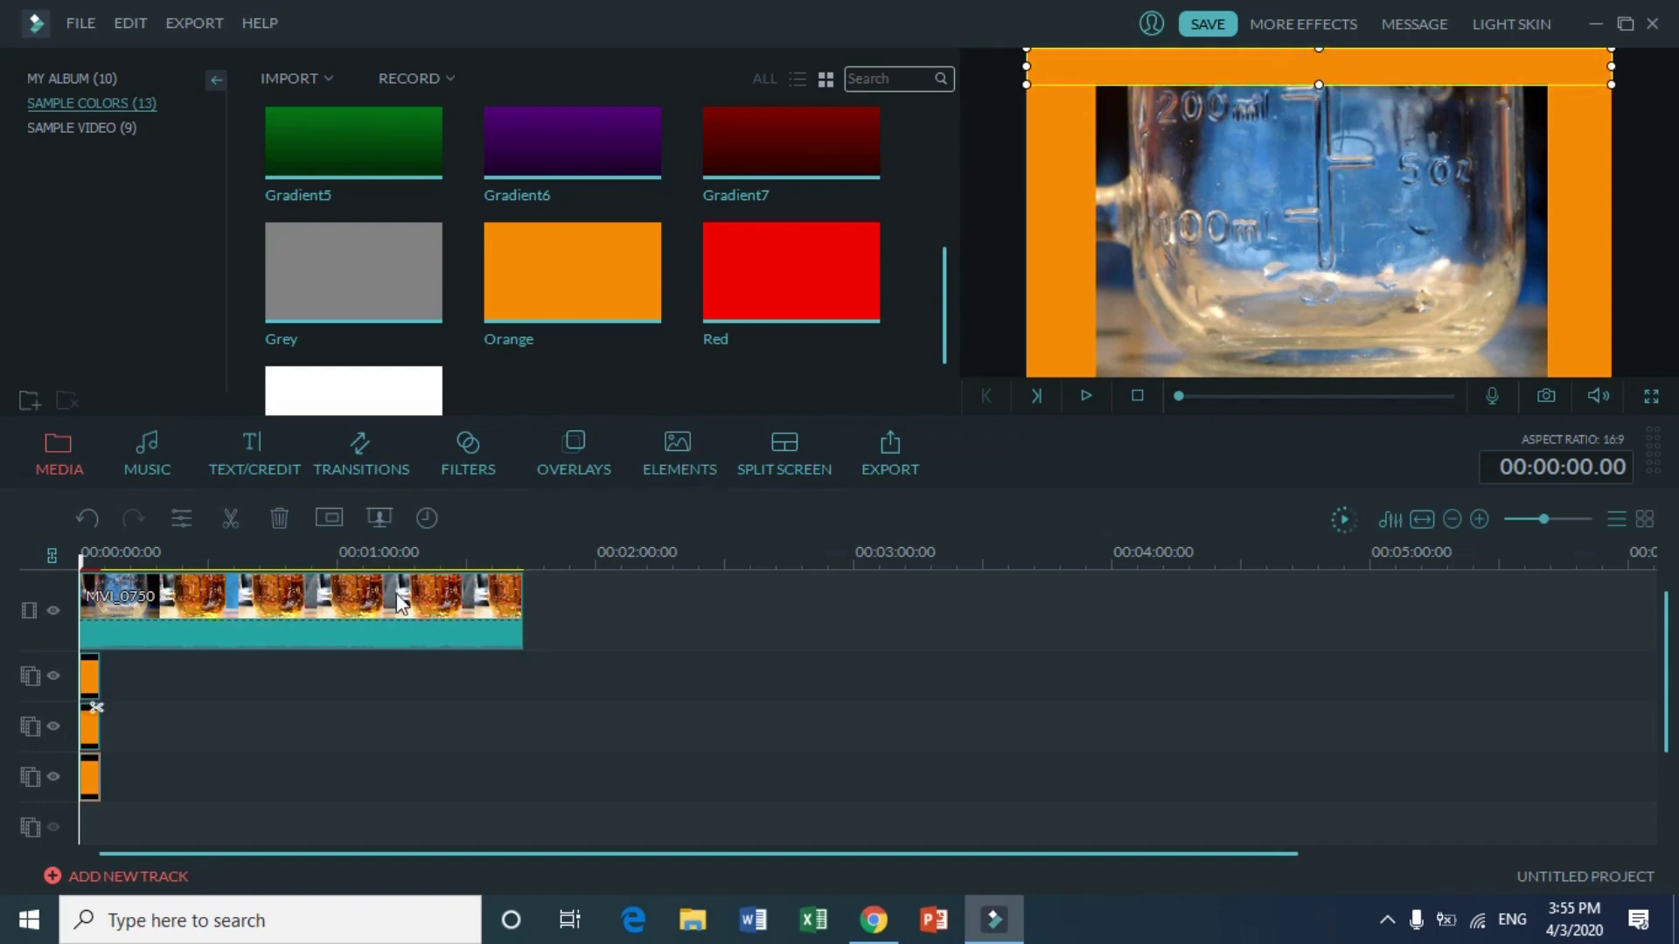
{"action": "left_click_drag", "start_coordinate": [594, 301], "coordinate": [85, 817]}
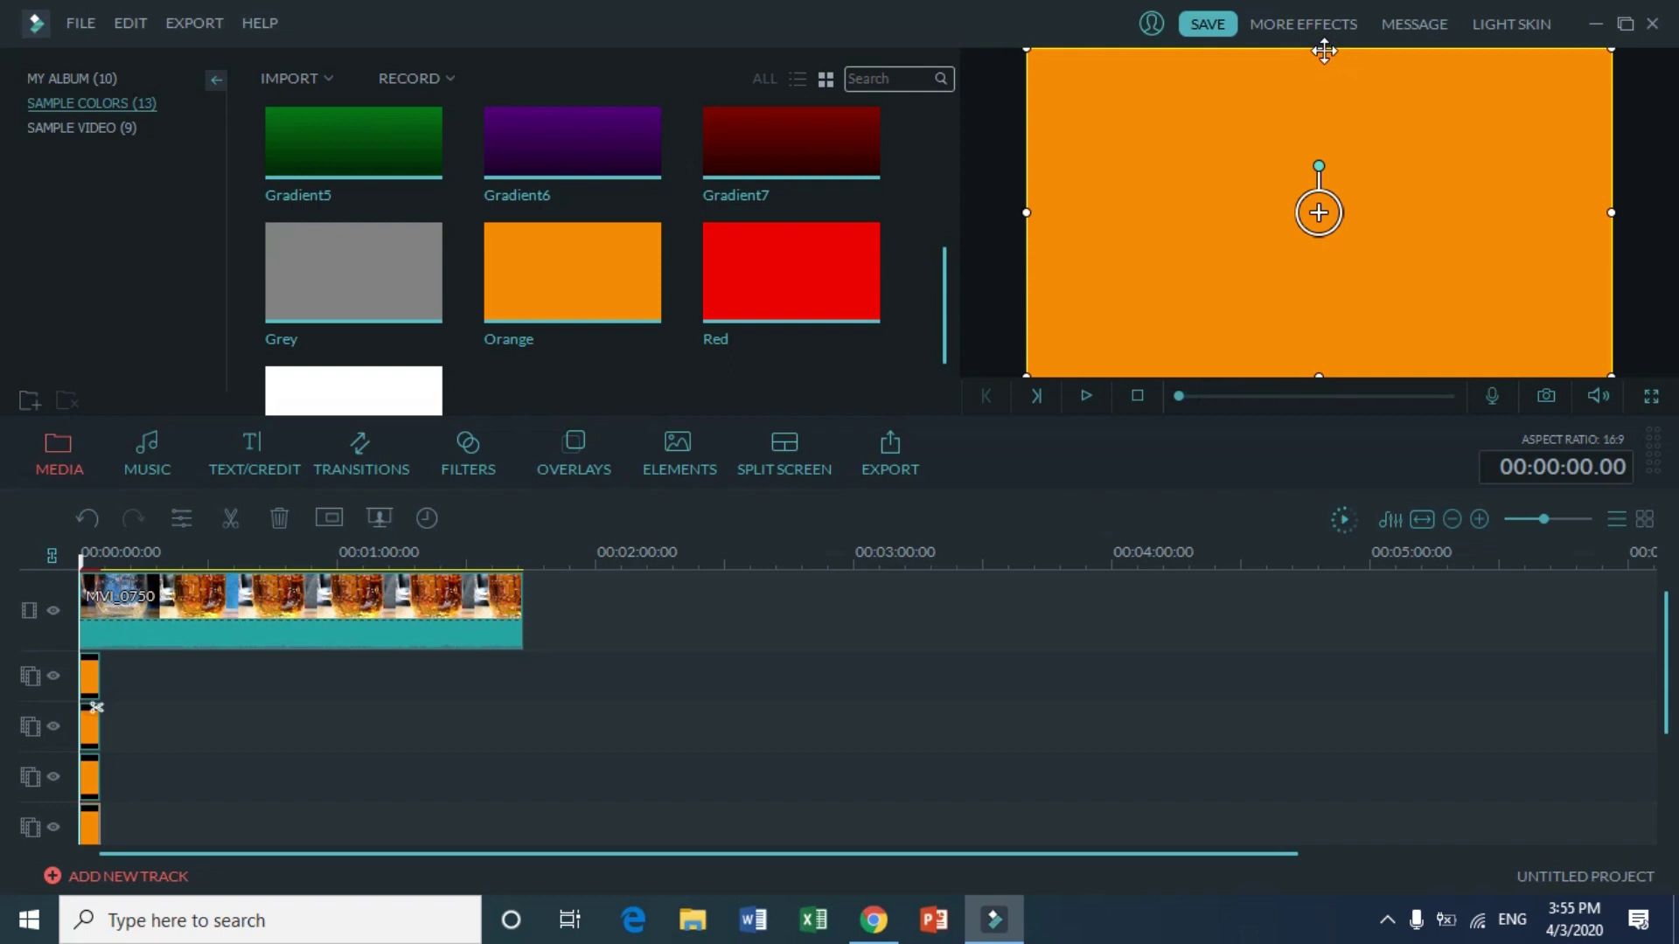
{"action": "left_click_drag", "start_coordinate": [1319, 51], "coordinate": [1319, 341]}
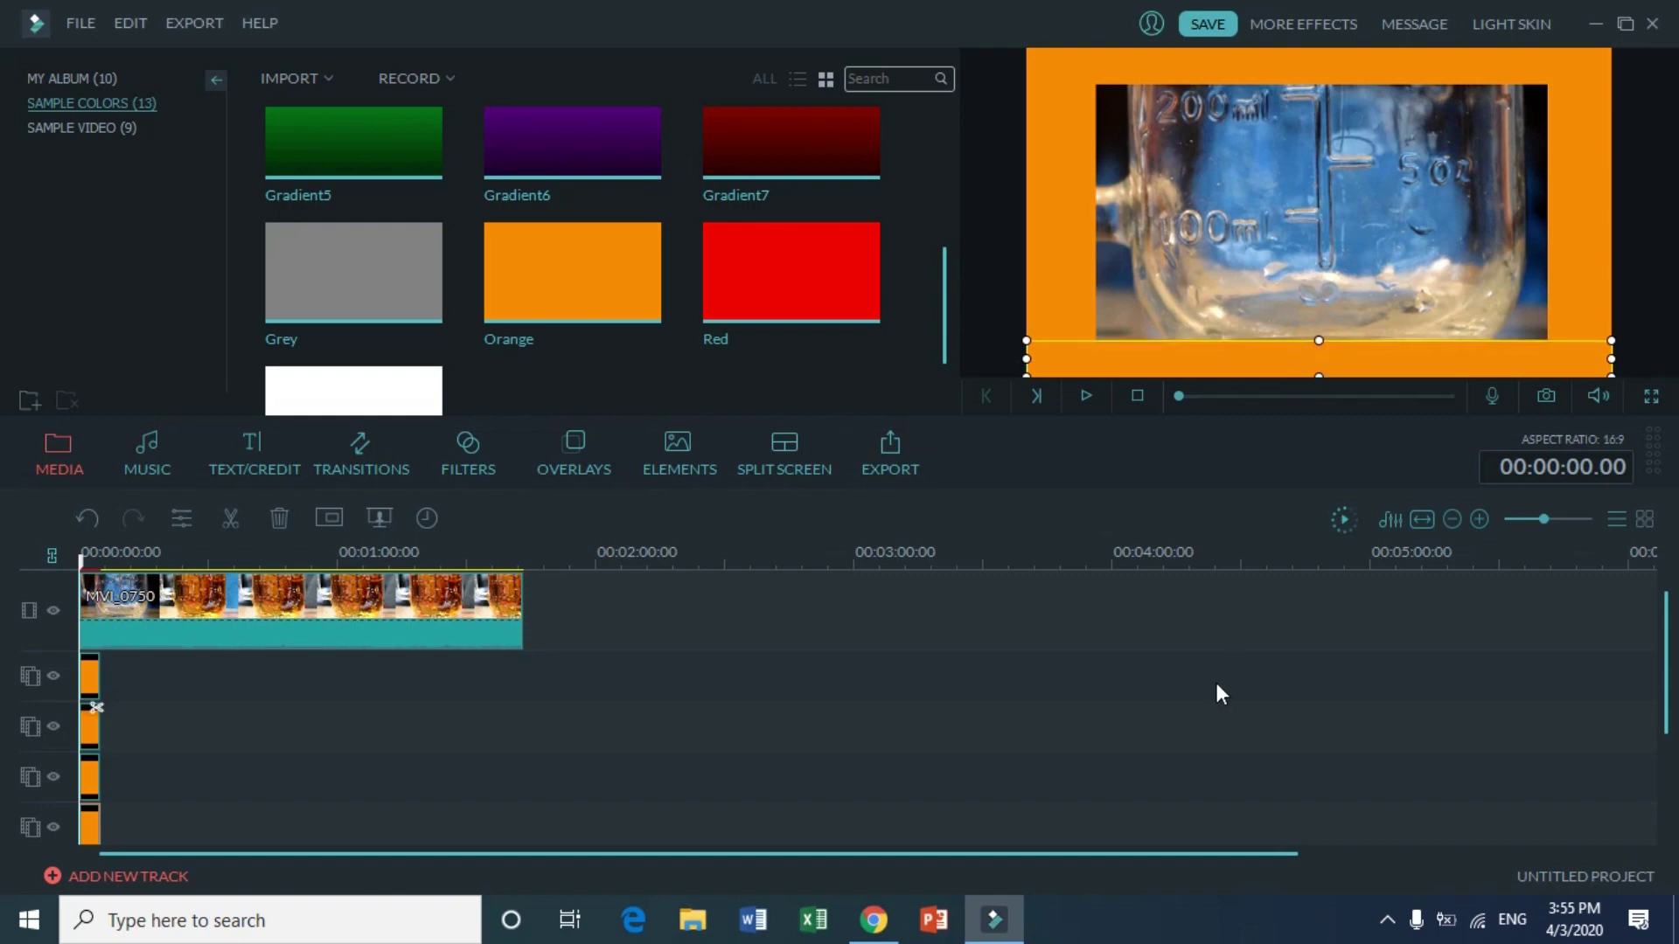
Step: Stretch the Orange clips on tracks 2–5 to the video's end at 01:43:10
{"action": "left_click", "coordinate": [181, 700]}
{"action": "left_click", "coordinate": [87, 672]}
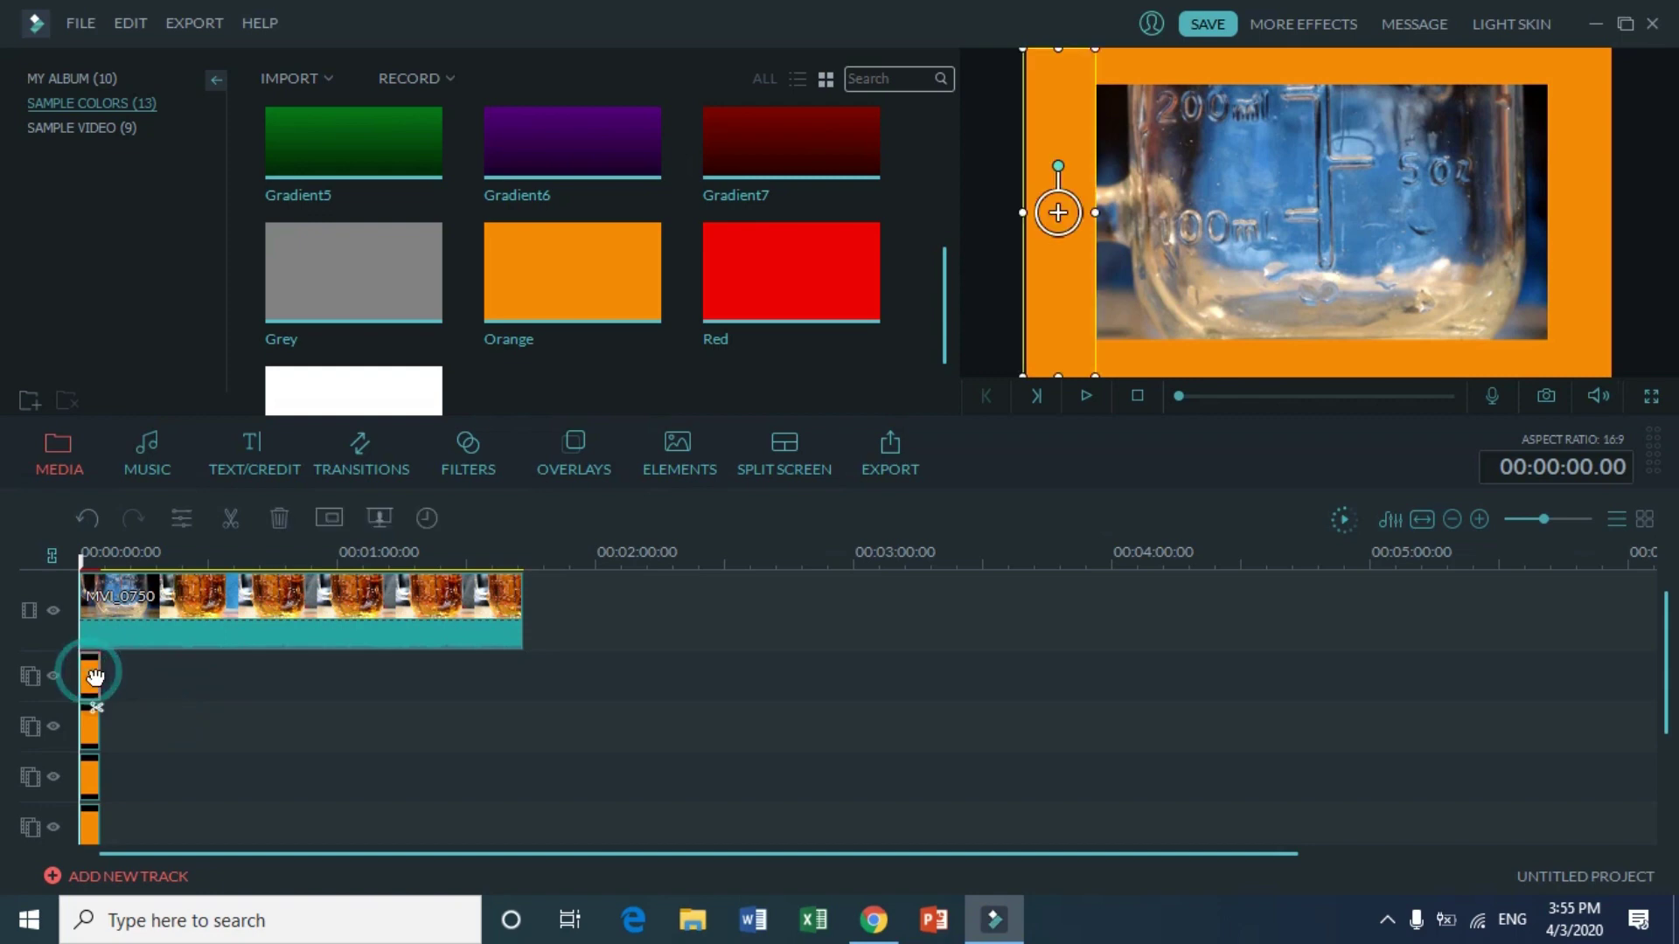
{"action": "left_click_drag", "start_coordinate": [97, 671], "coordinate": [523, 655]}
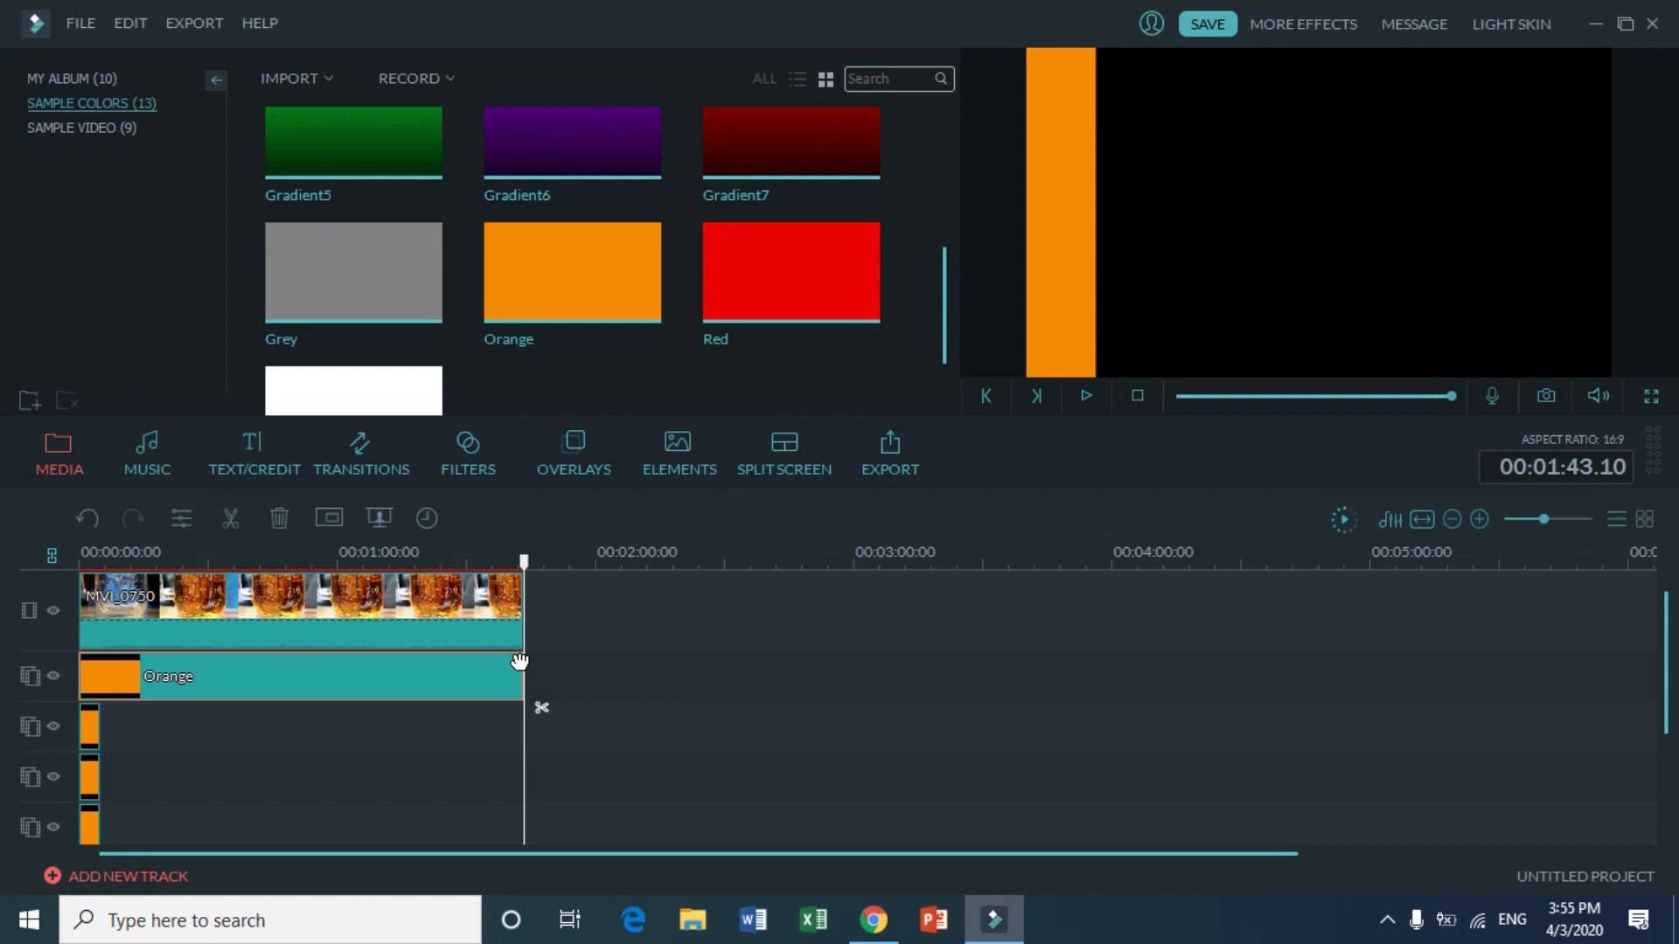
{"action": "left_click", "coordinate": [83, 729]}
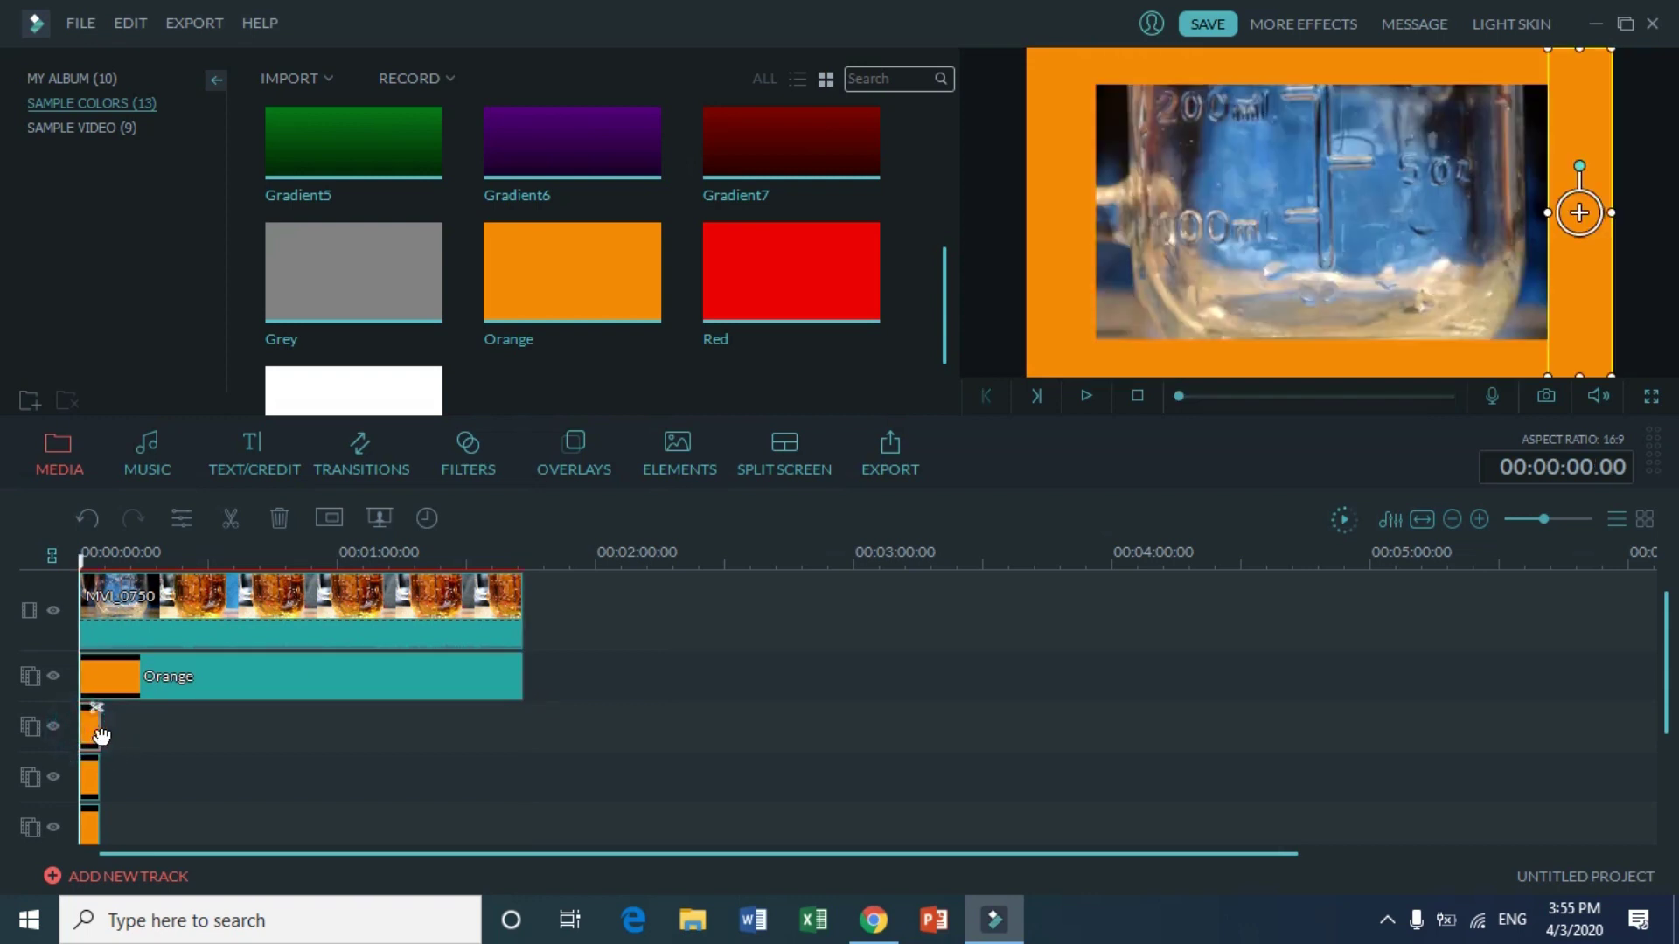
{"action": "left_click_drag", "start_coordinate": [98, 729], "coordinate": [523, 712]}
{"action": "left_click", "coordinate": [97, 779]}
{"action": "left_click_drag", "start_coordinate": [99, 773], "coordinate": [525, 770]}
{"action": "left_click", "coordinate": [94, 825]}
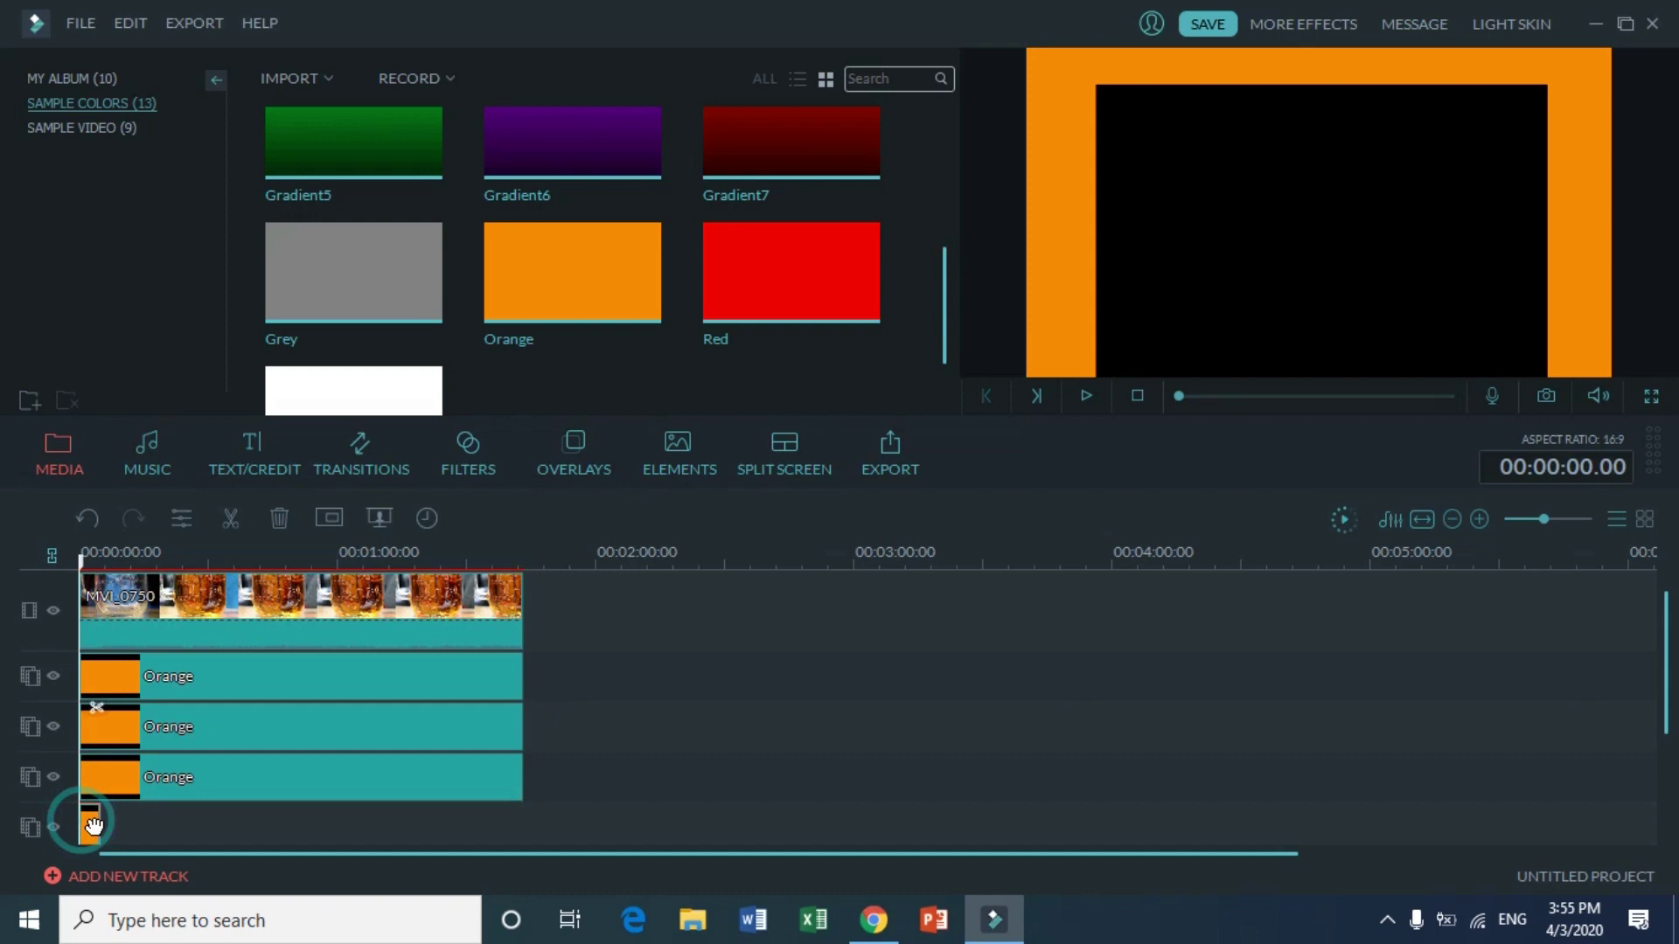
{"action": "left_click_drag", "start_coordinate": [99, 824], "coordinate": [521, 819]}
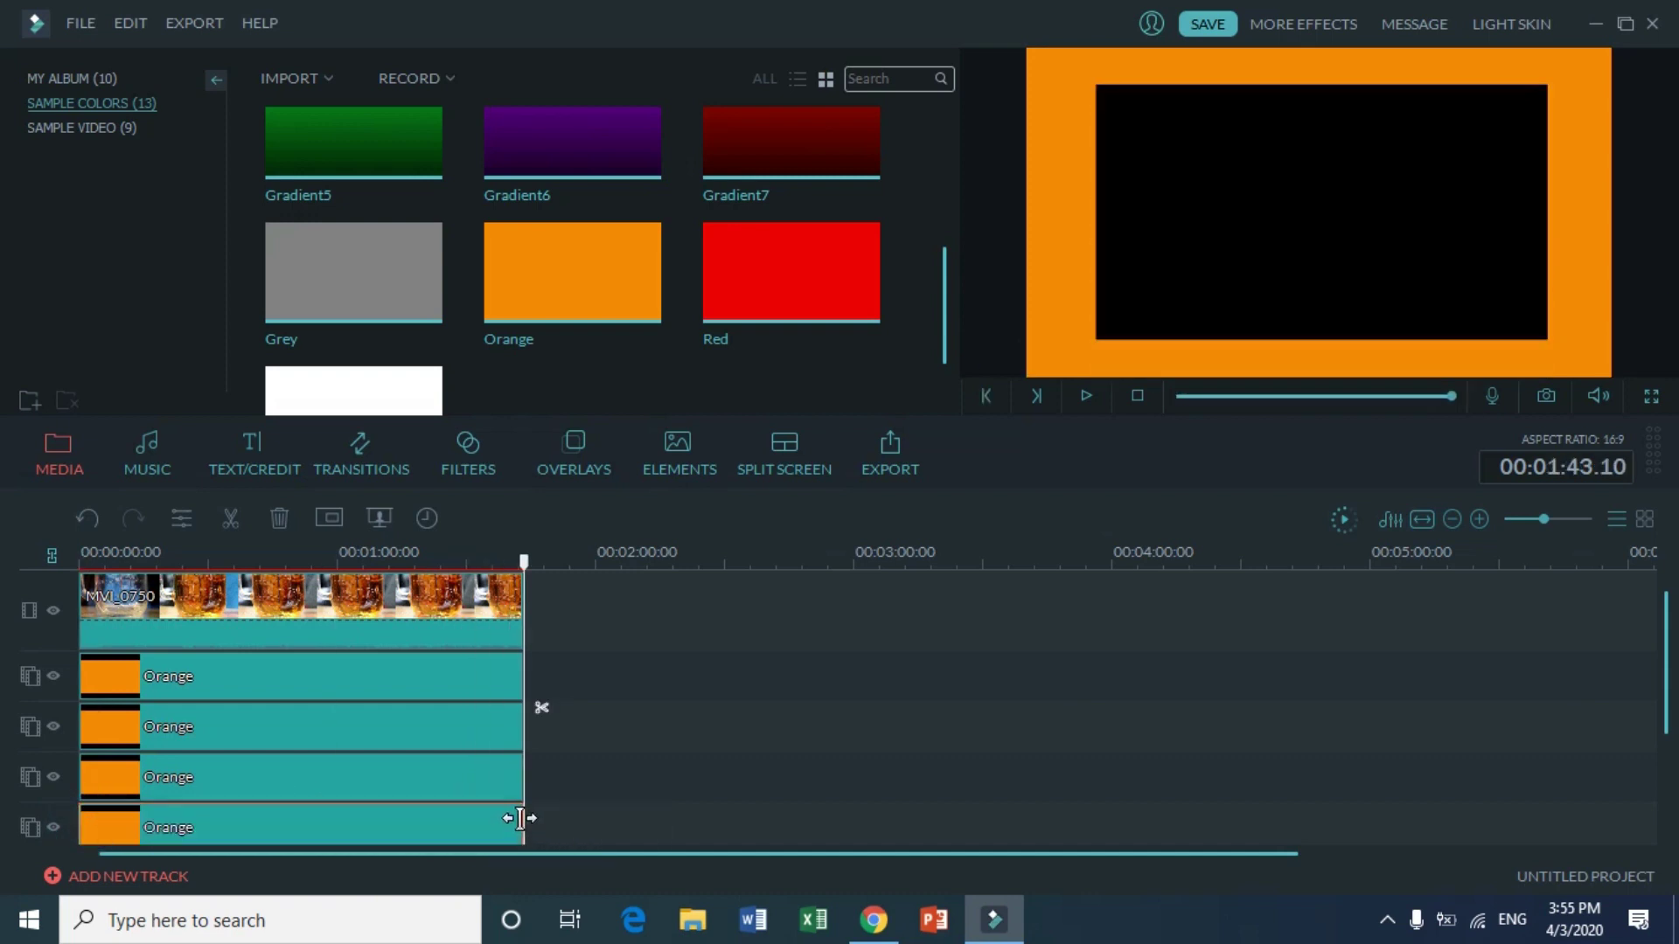
{"action": "left_click", "coordinate": [1180, 397]}
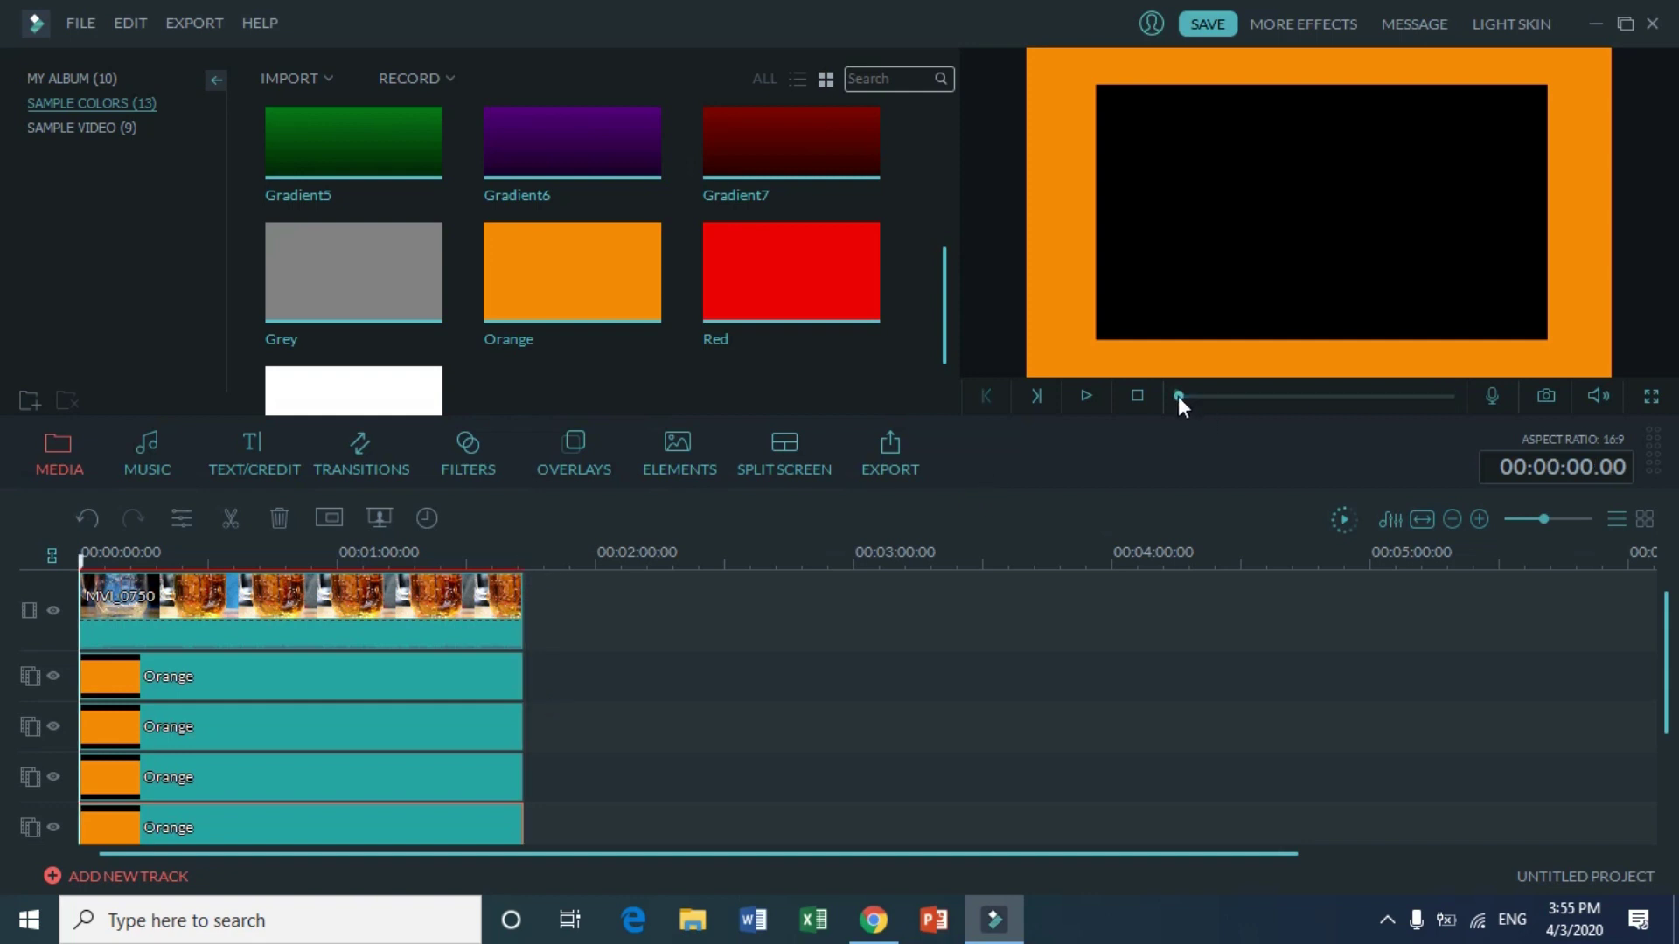
{"action": "left_click", "coordinate": [1088, 396]}
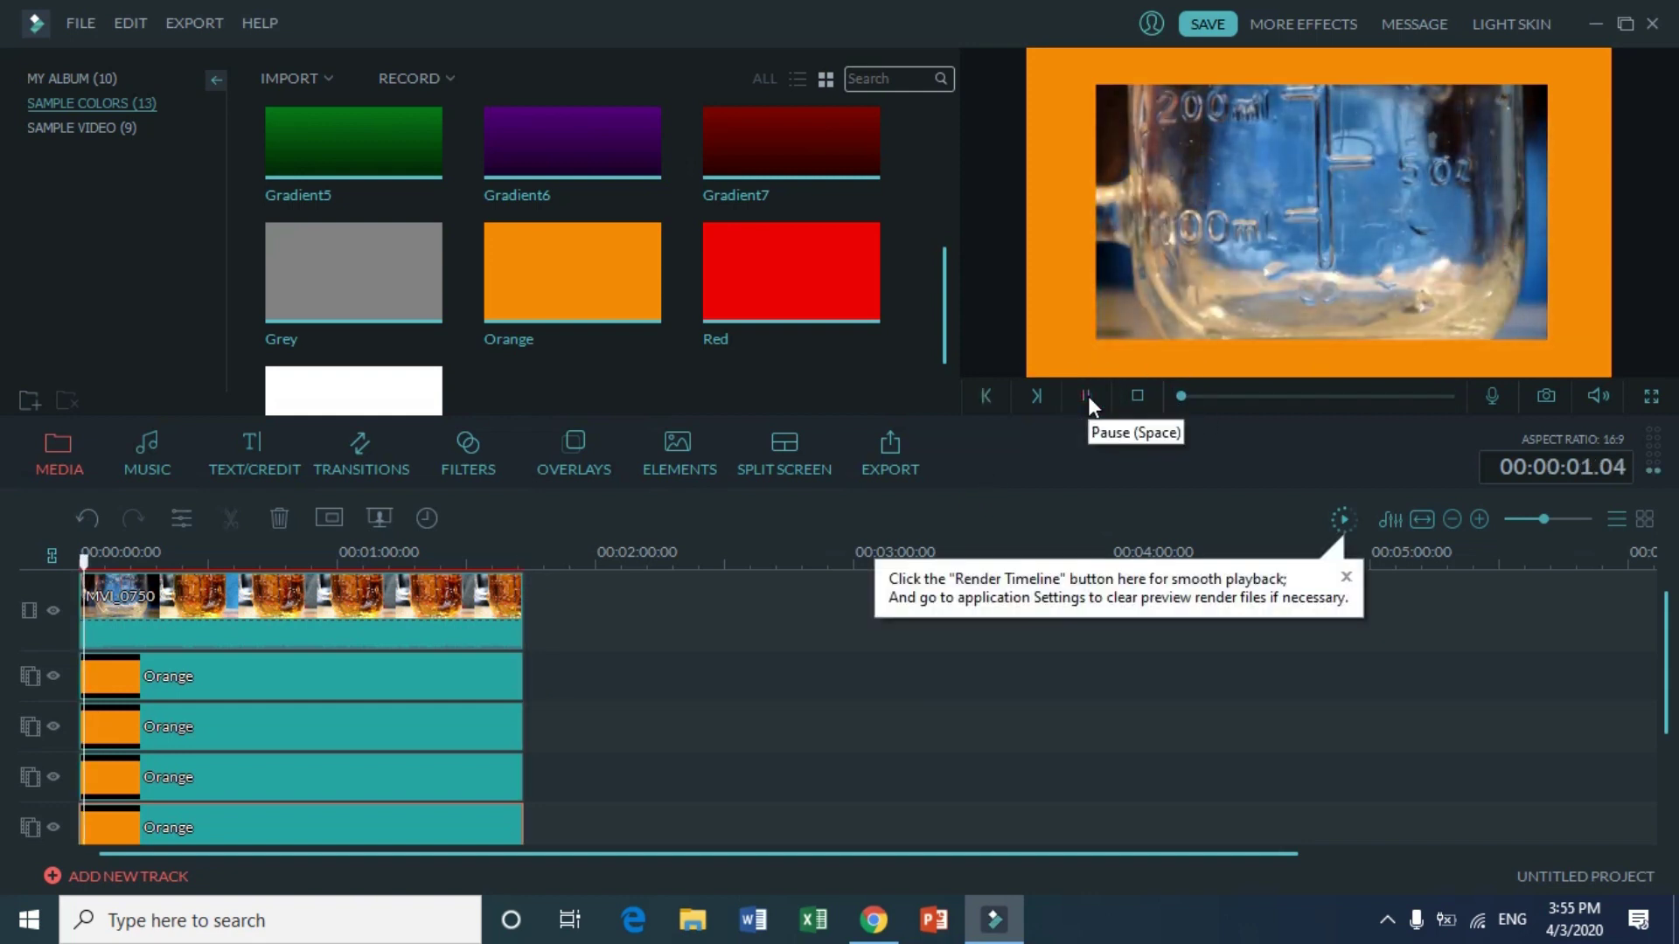
{"action": "left_click", "coordinate": [1088, 396]}
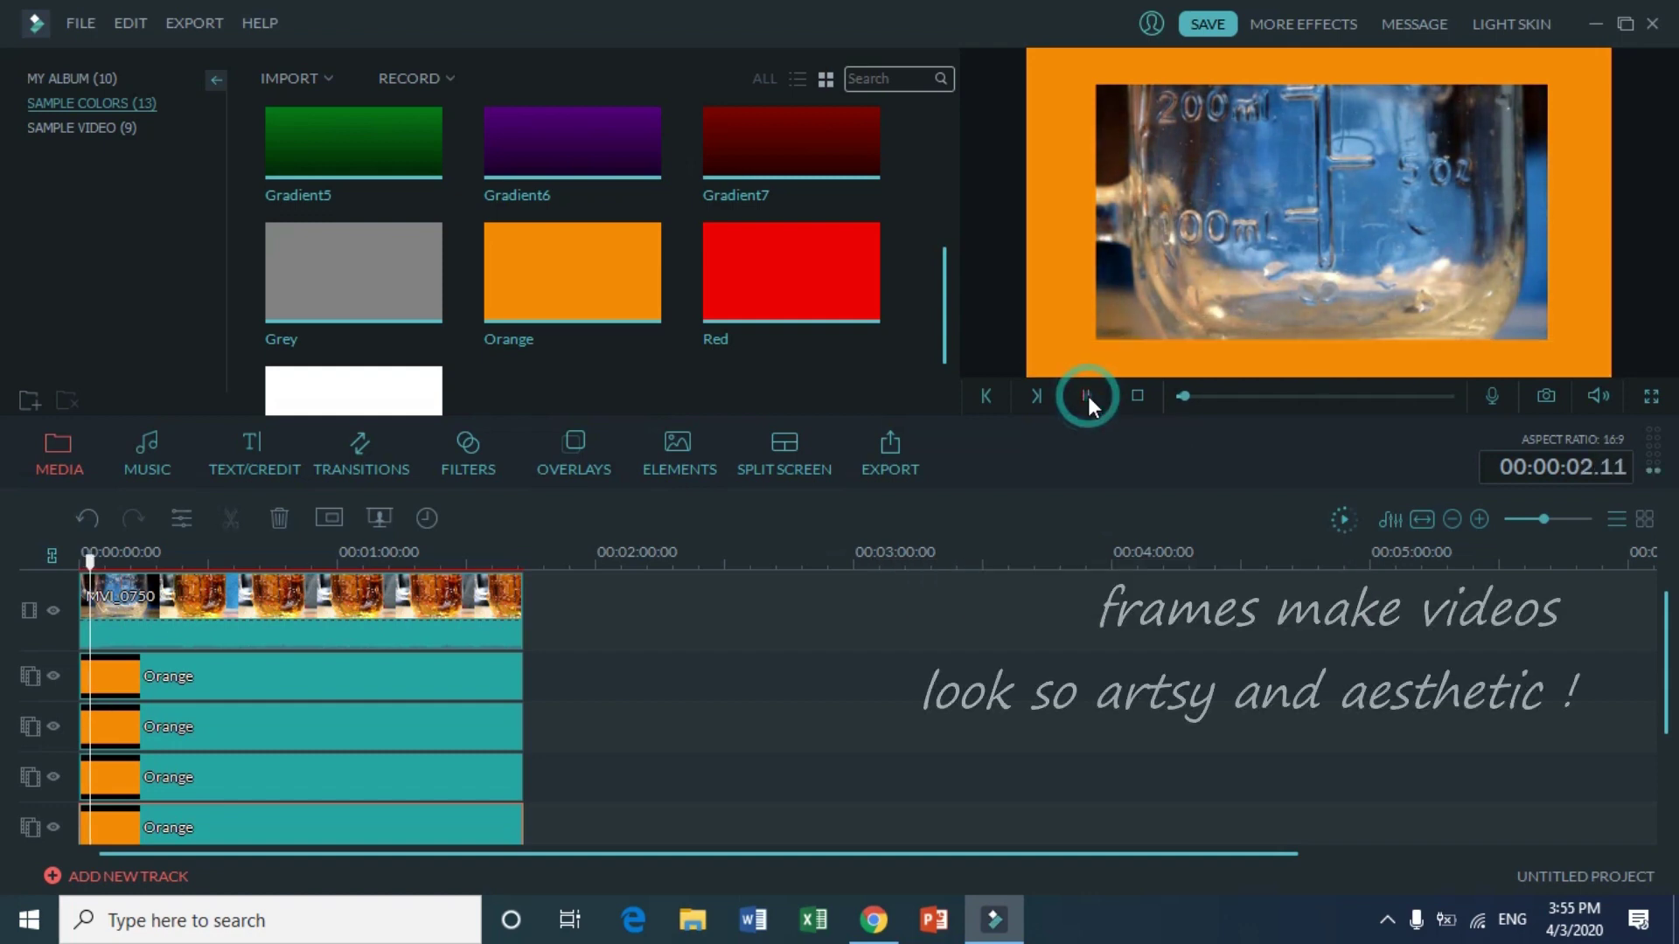
{"action": "left_click", "coordinate": [1088, 397]}
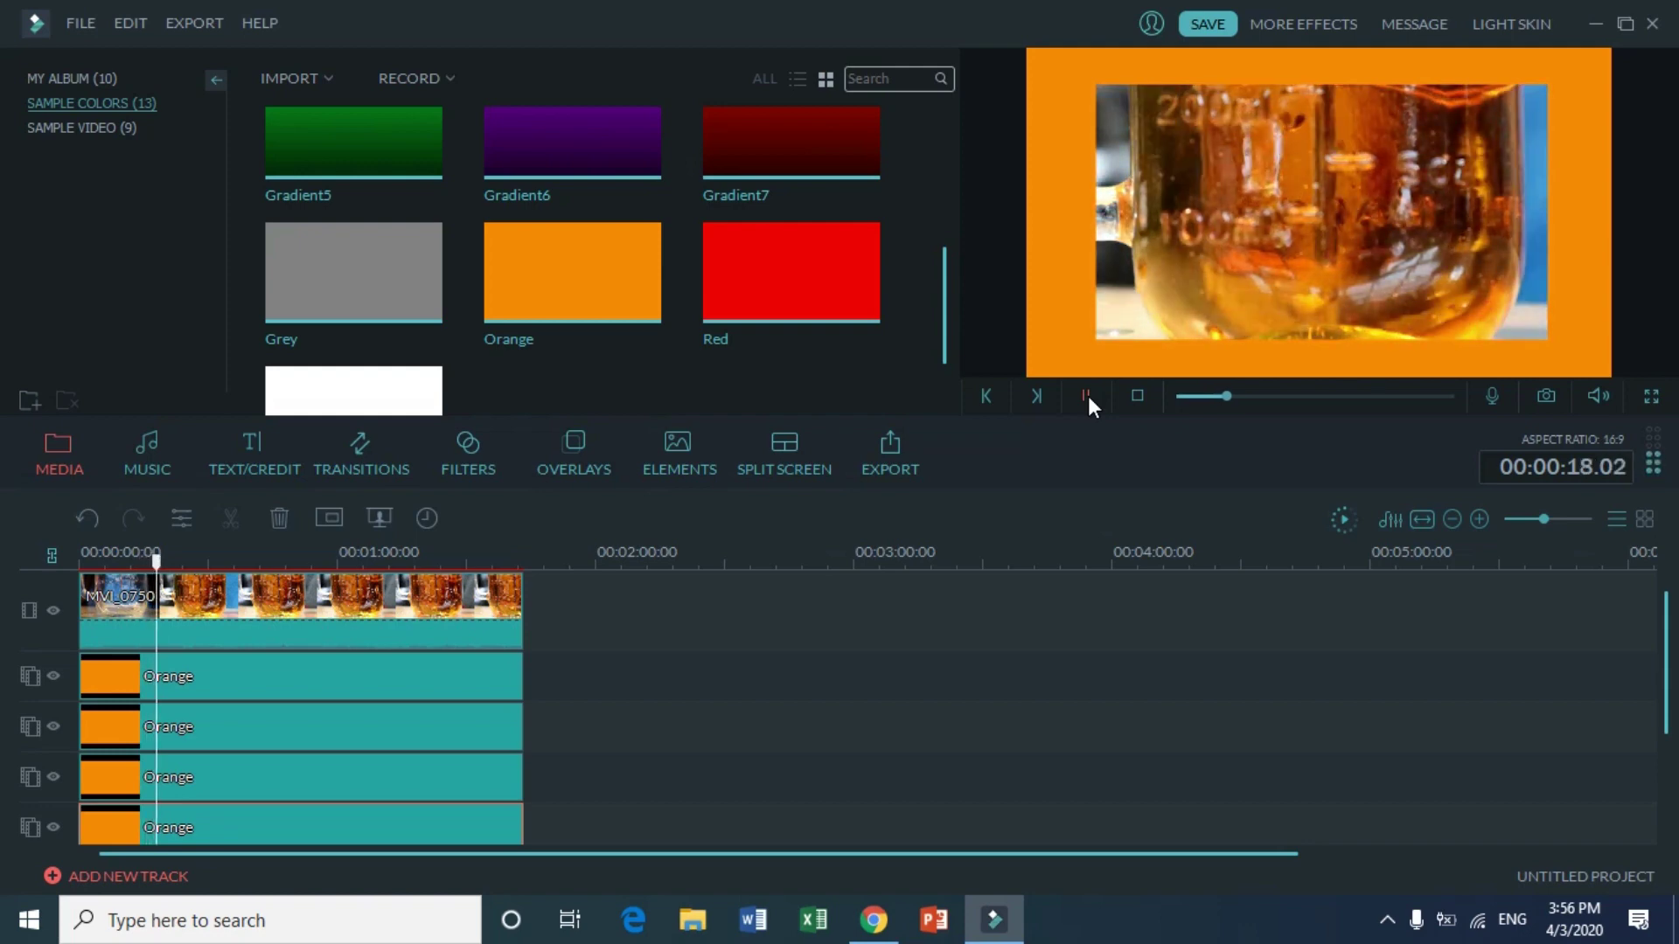
Step: Split MVI_0750 and all four Orange clips at 00:00:19.10 and delete everything after it
{"action": "left_click", "coordinate": [1087, 396]}
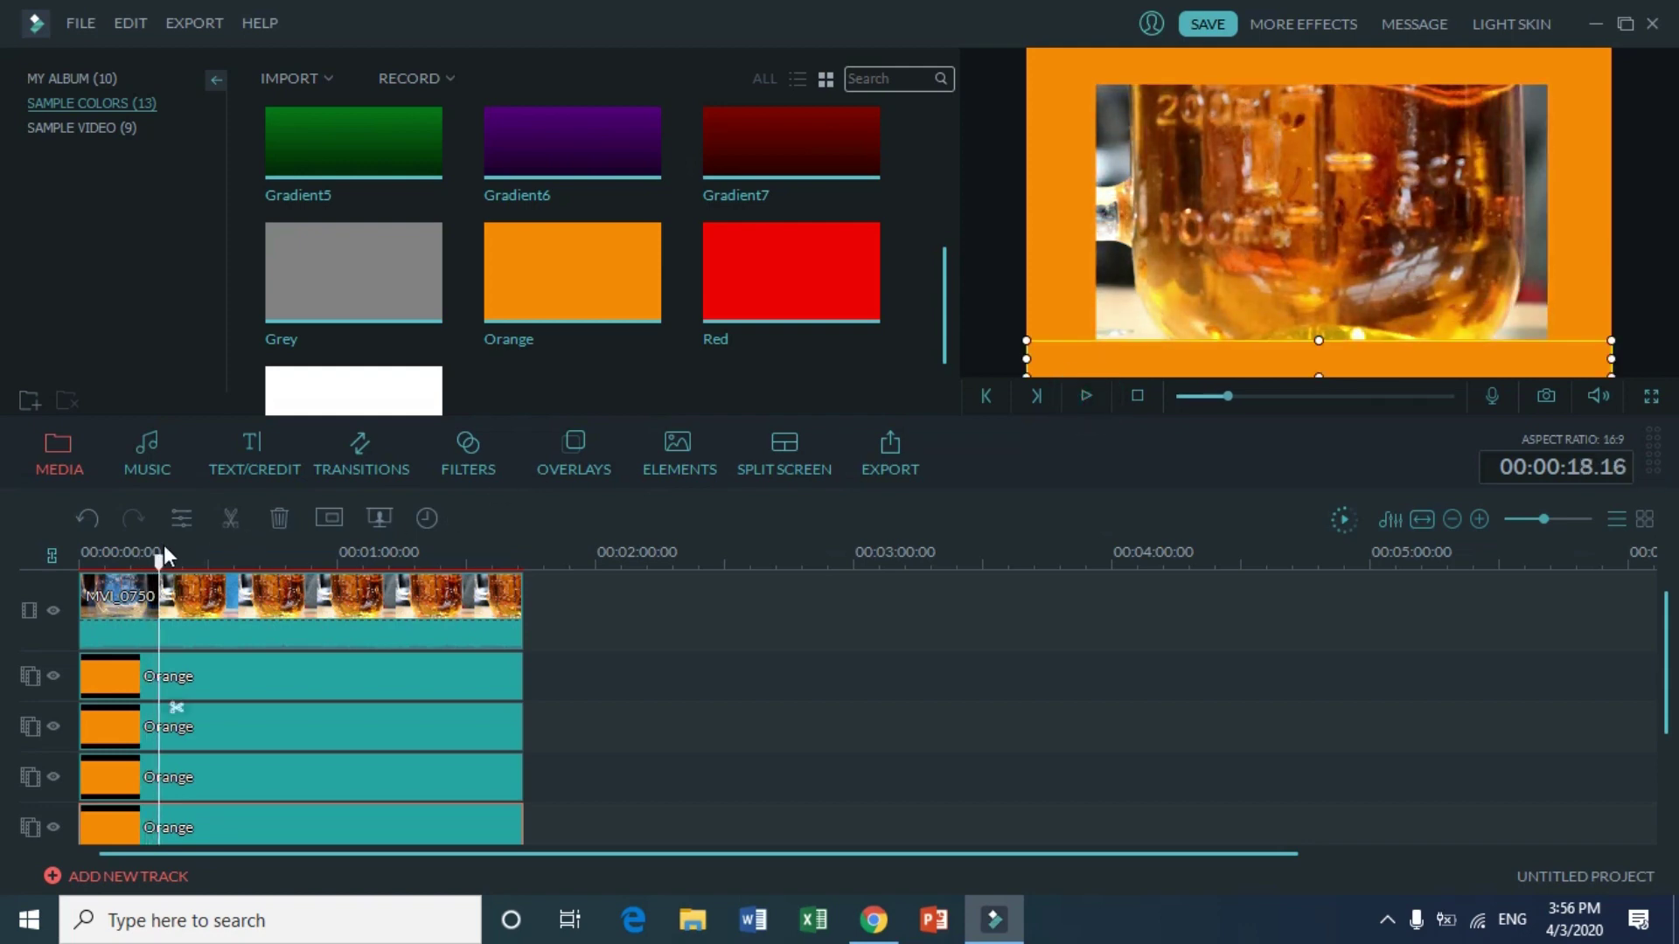
{"action": "key", "text": "ctrl+z"}
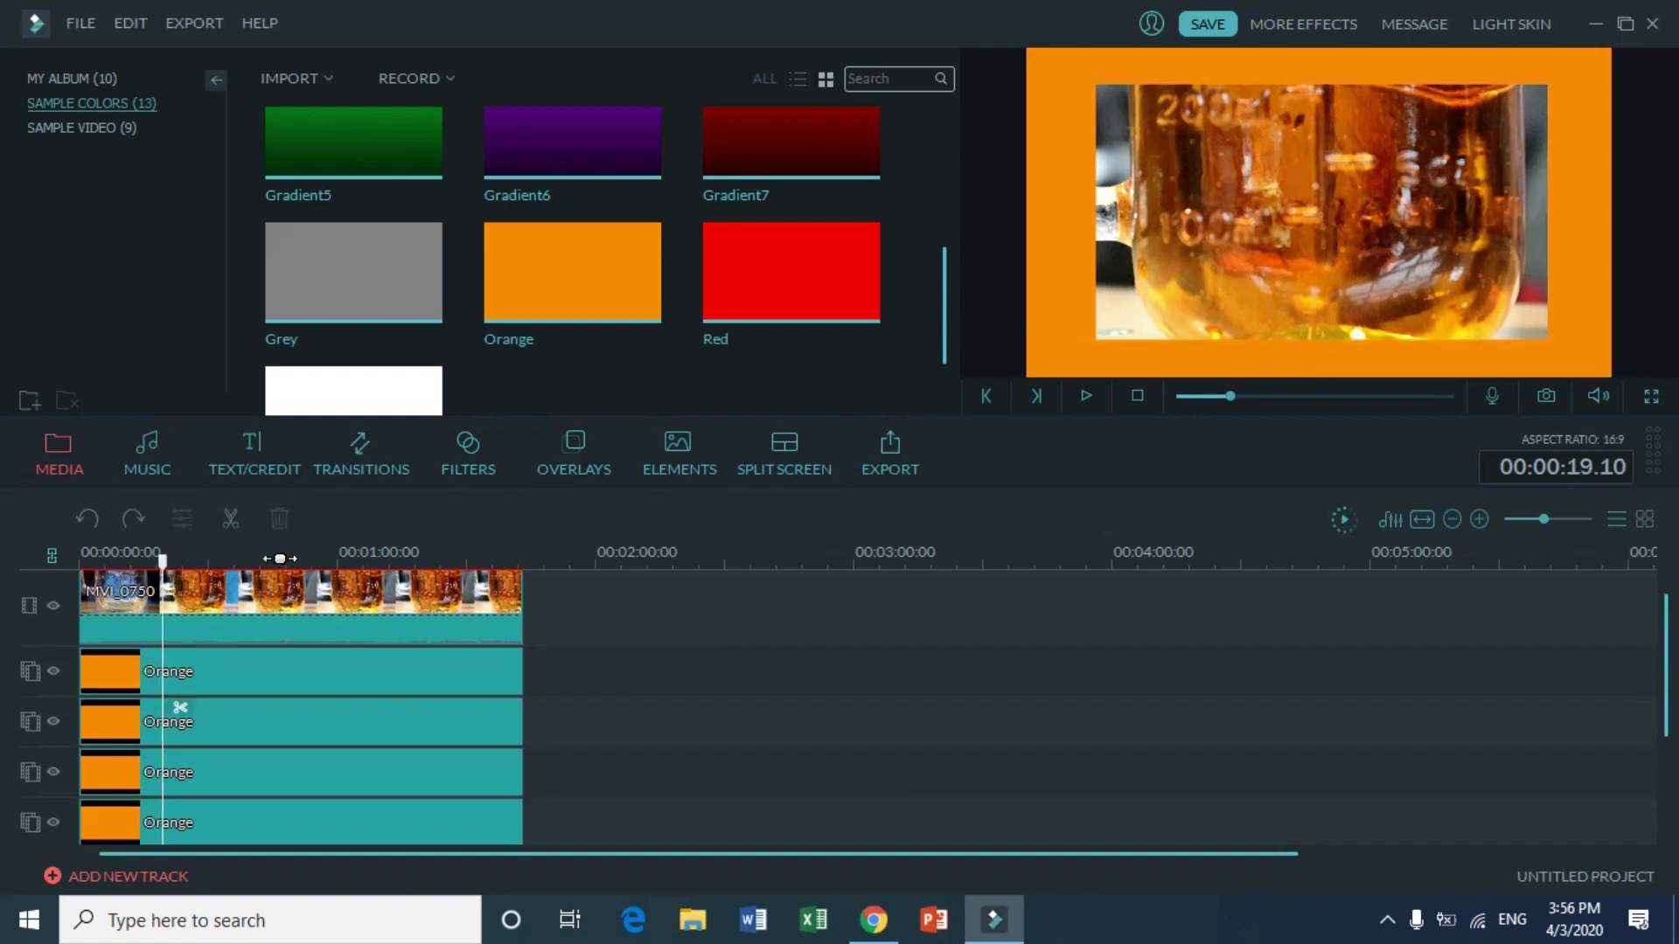
{"action": "left_click", "coordinate": [234, 521]}
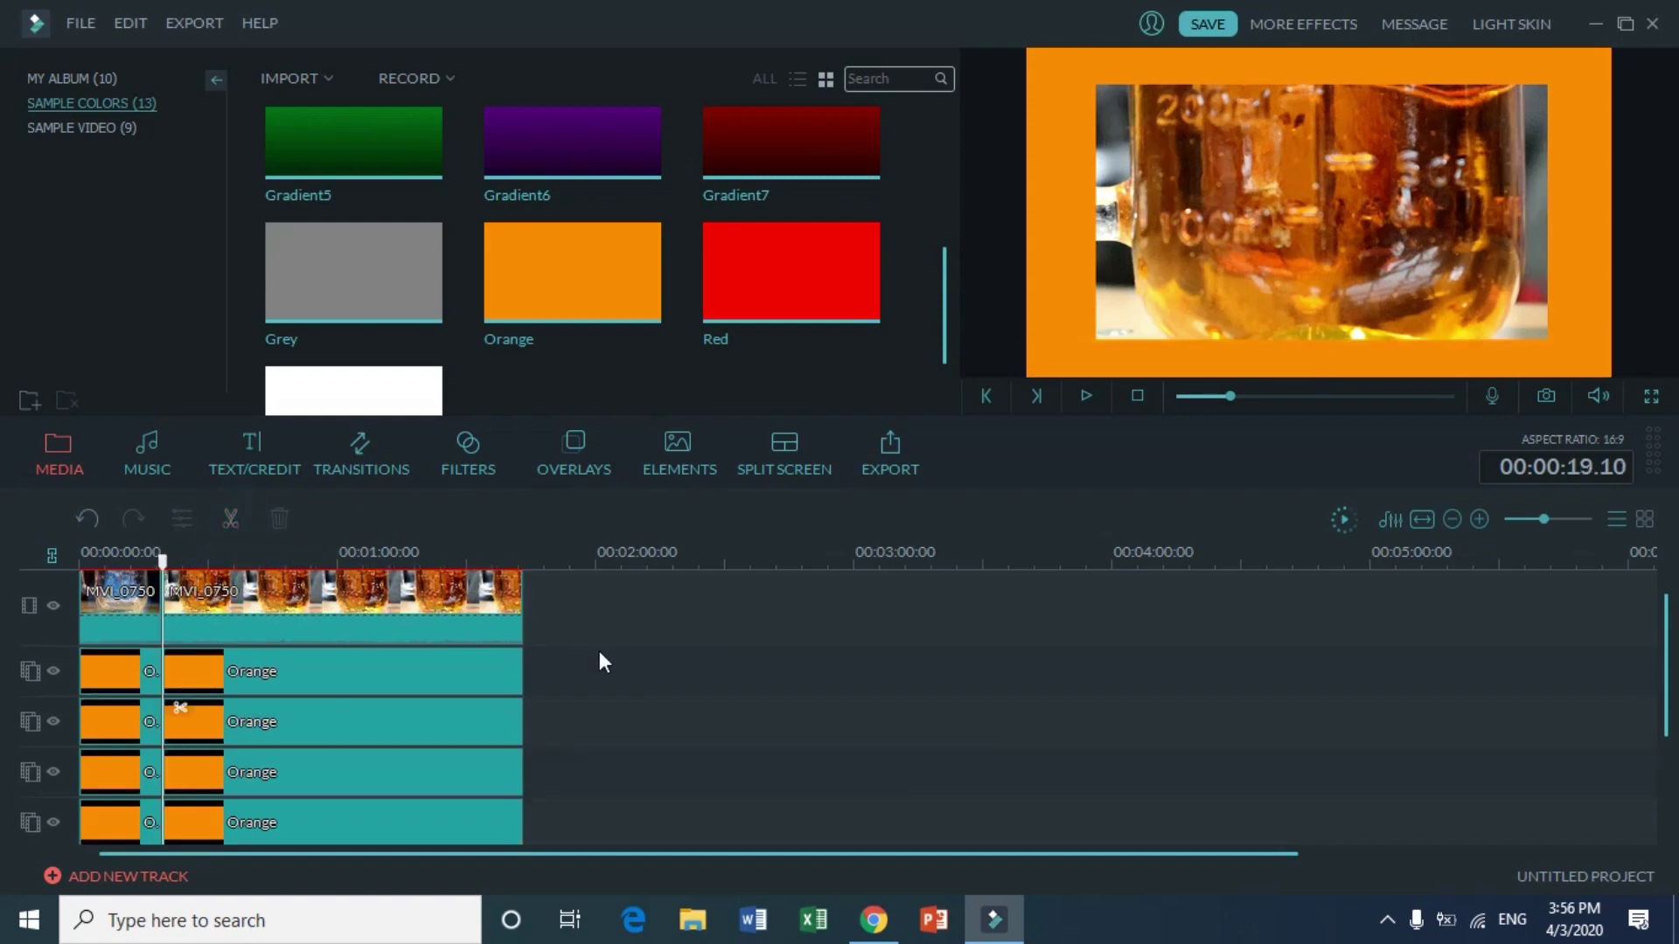
{"action": "left_click_drag", "start_coordinate": [558, 820], "coordinate": [341, 627]}
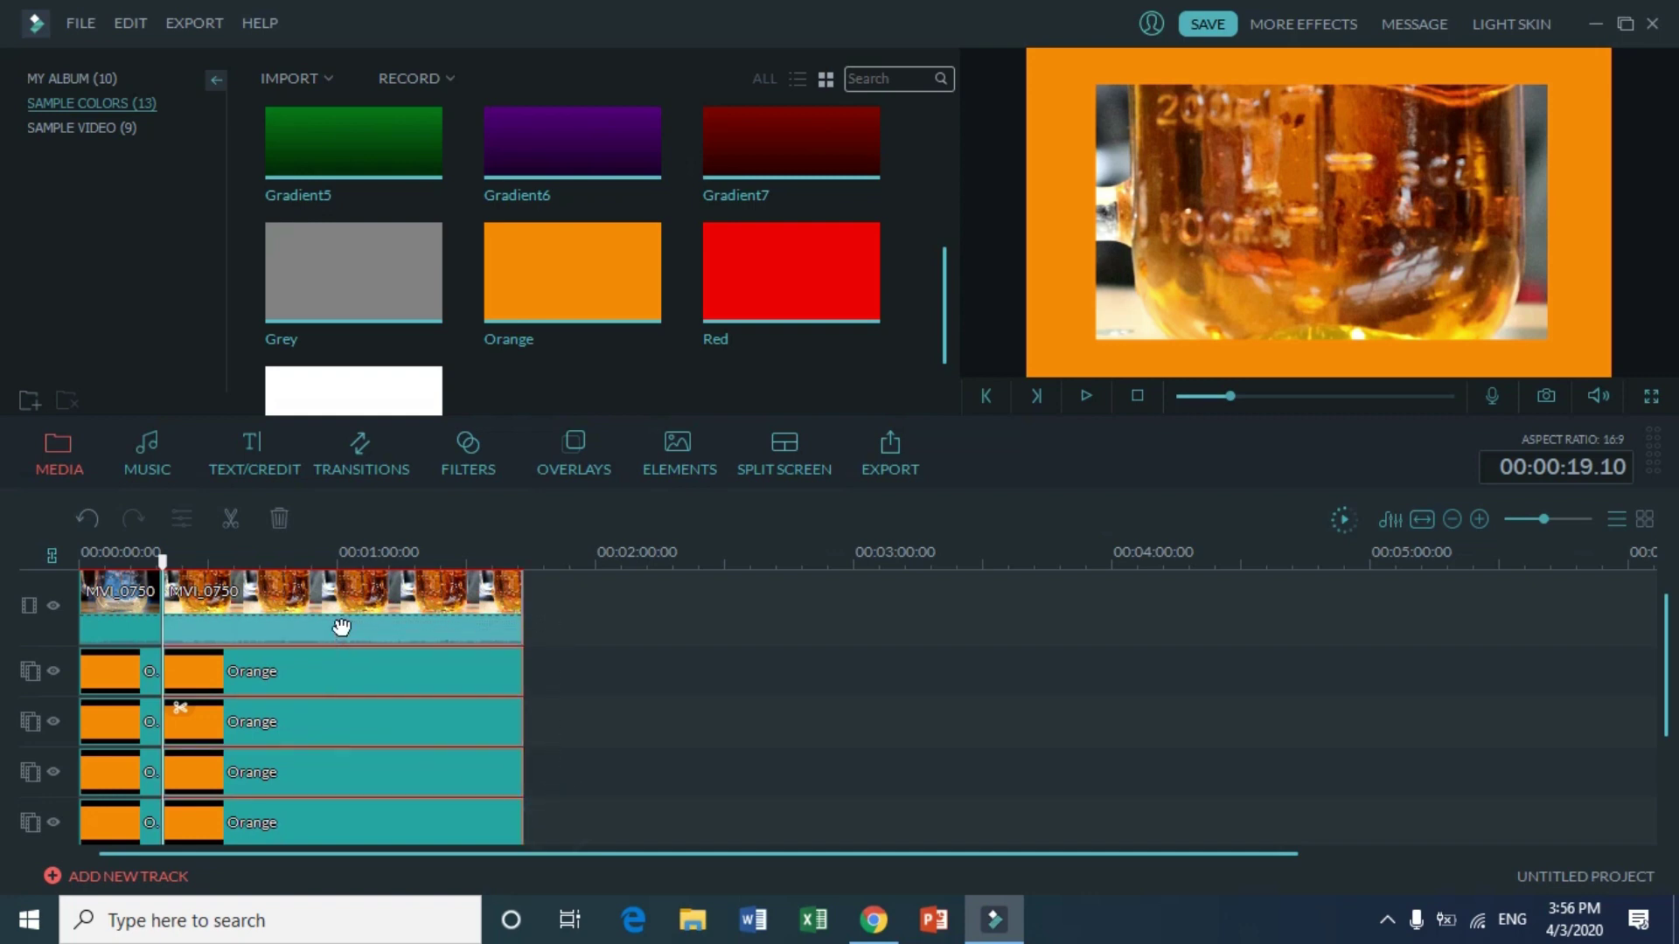
{"action": "key", "text": "Delete"}
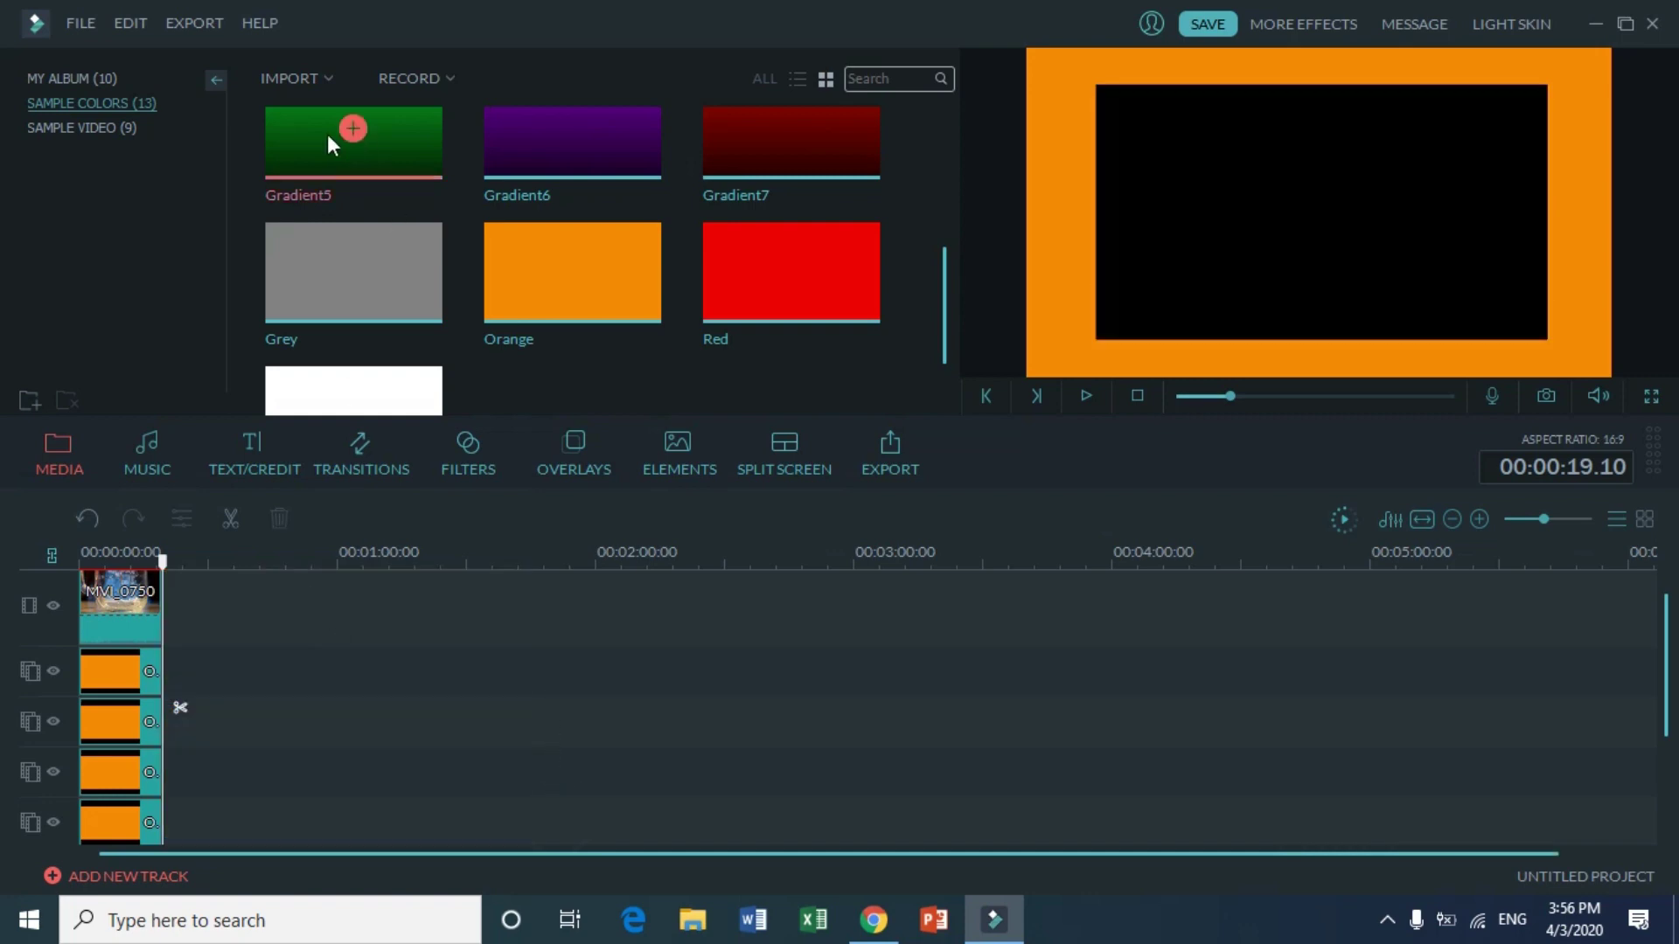
Step: Close the Import options and switch to Google Chrome from the taskbar
{"action": "left_click", "coordinate": [309, 80]}
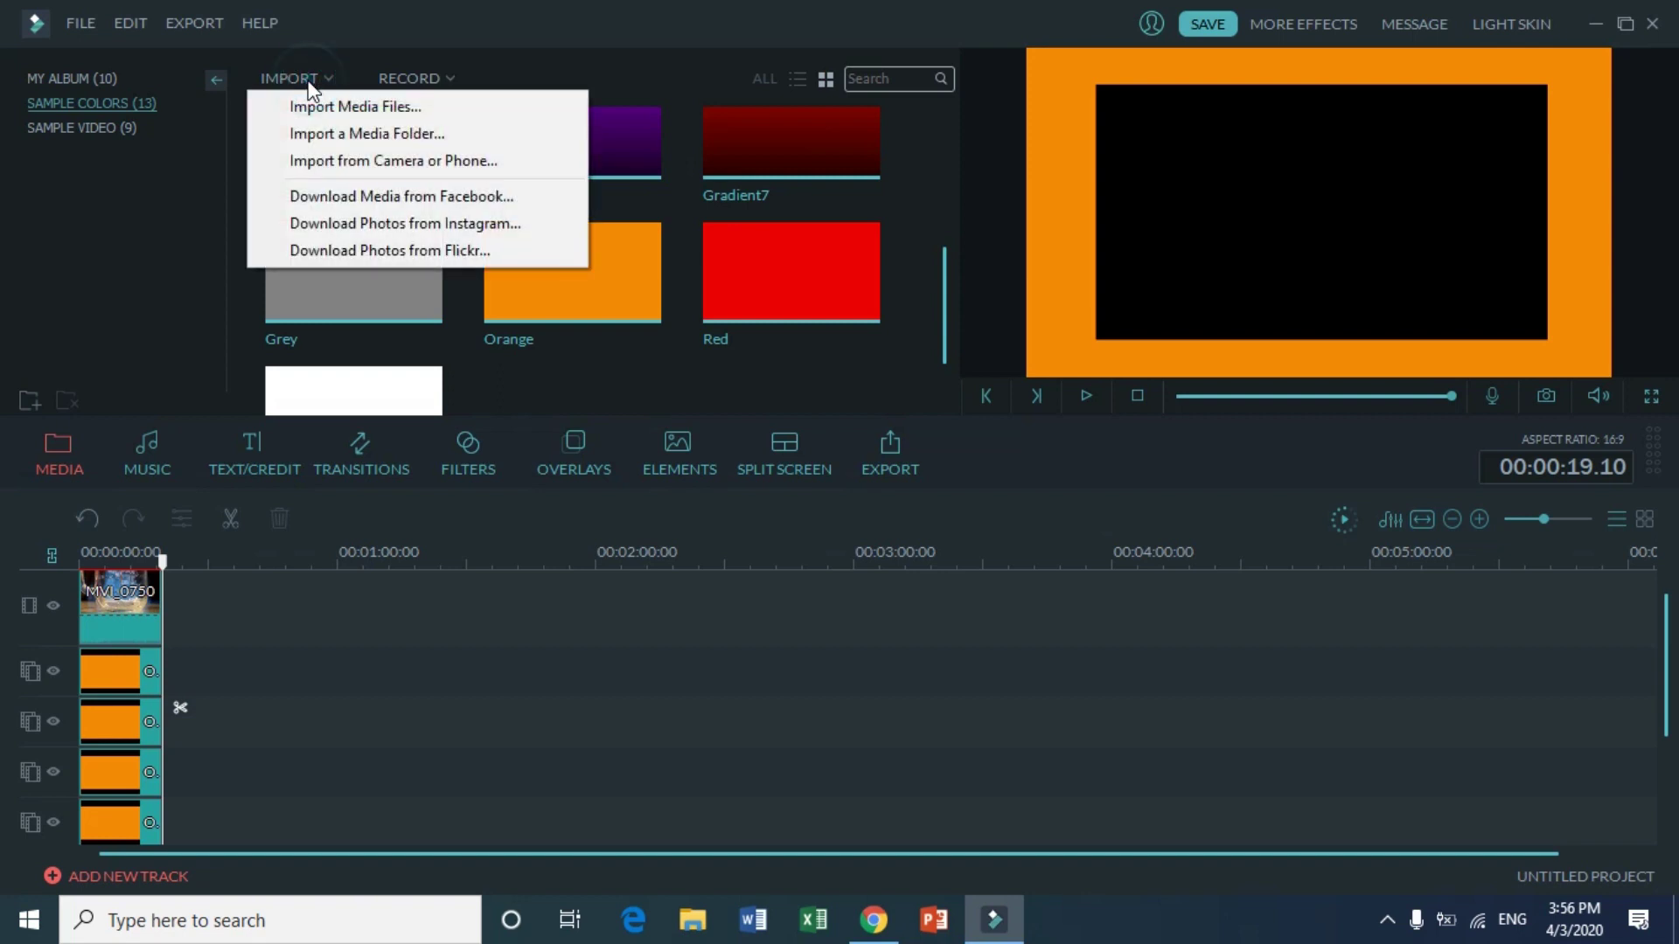
{"action": "left_click", "coordinate": [142, 200]}
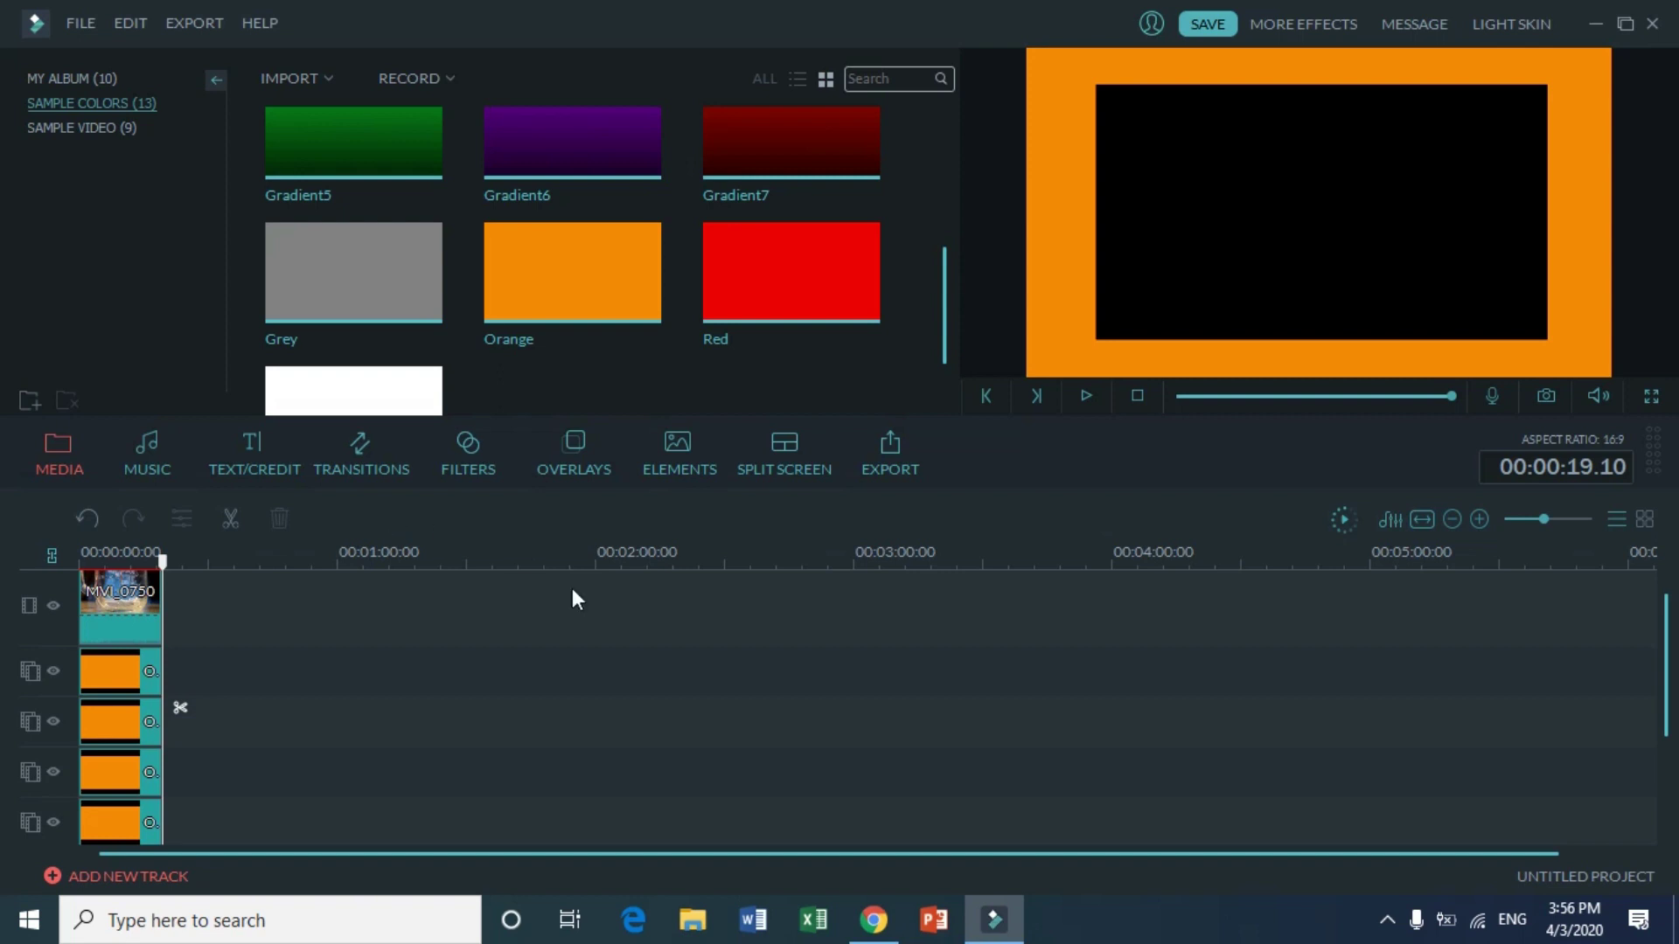
{"action": "left_click", "coordinate": [873, 920]}
Step: Search Google for "animal crossing background" and scroll through the Images results
{"action": "type", "text": "animal cro"}
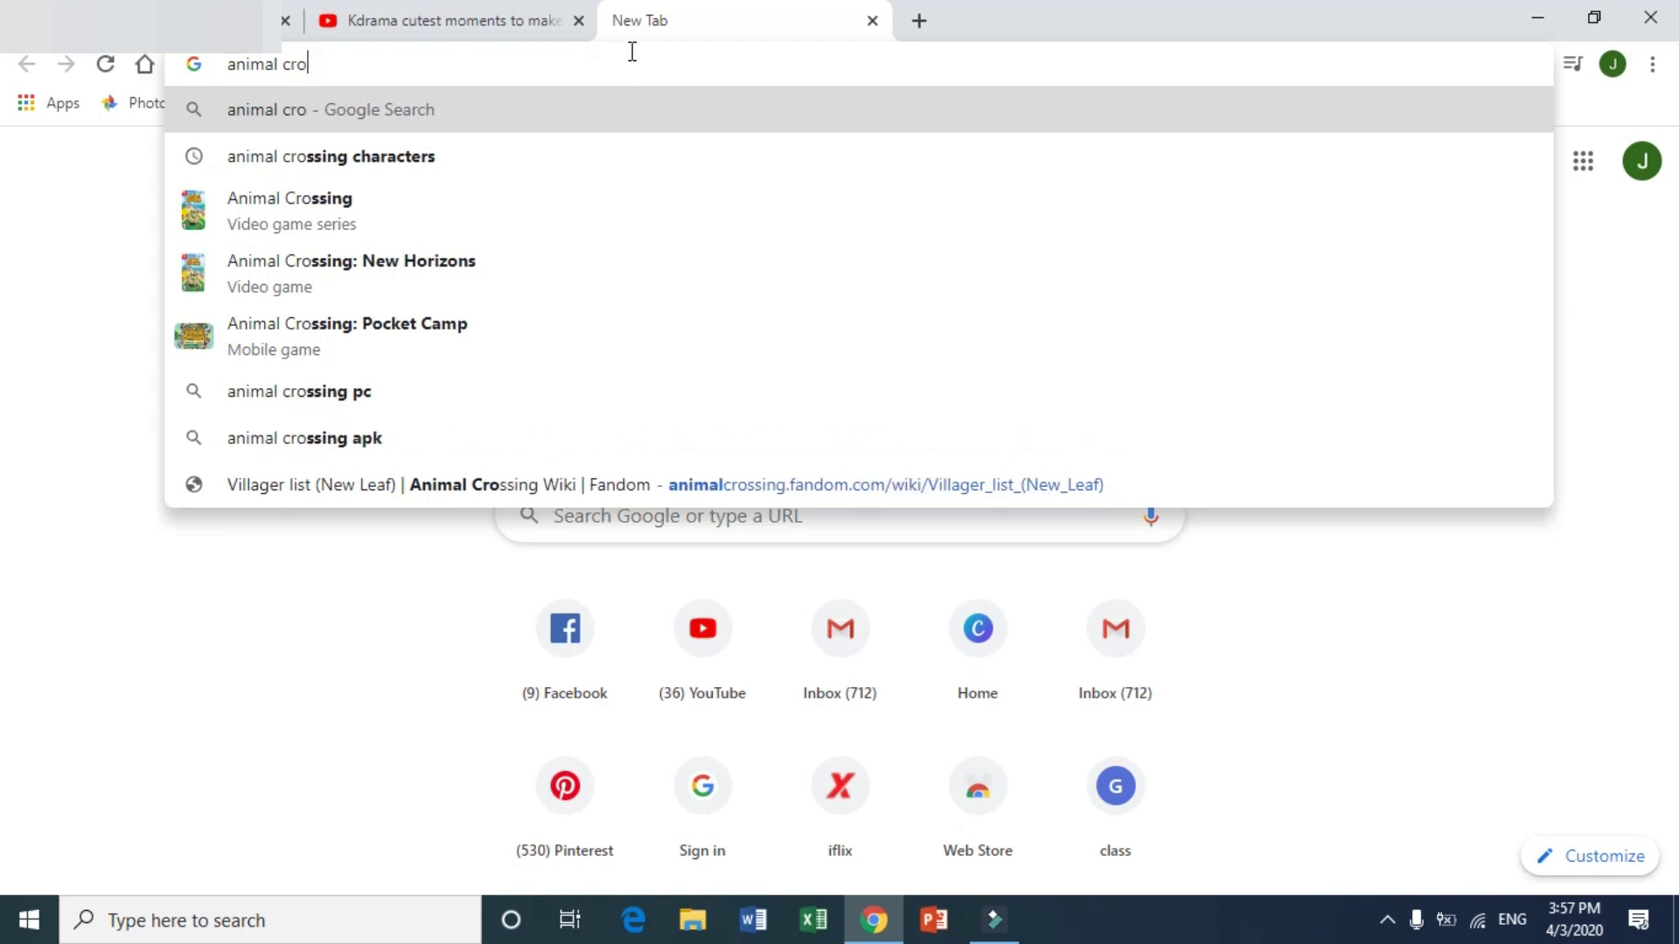
{"action": "type", "text": "ssing bac"}
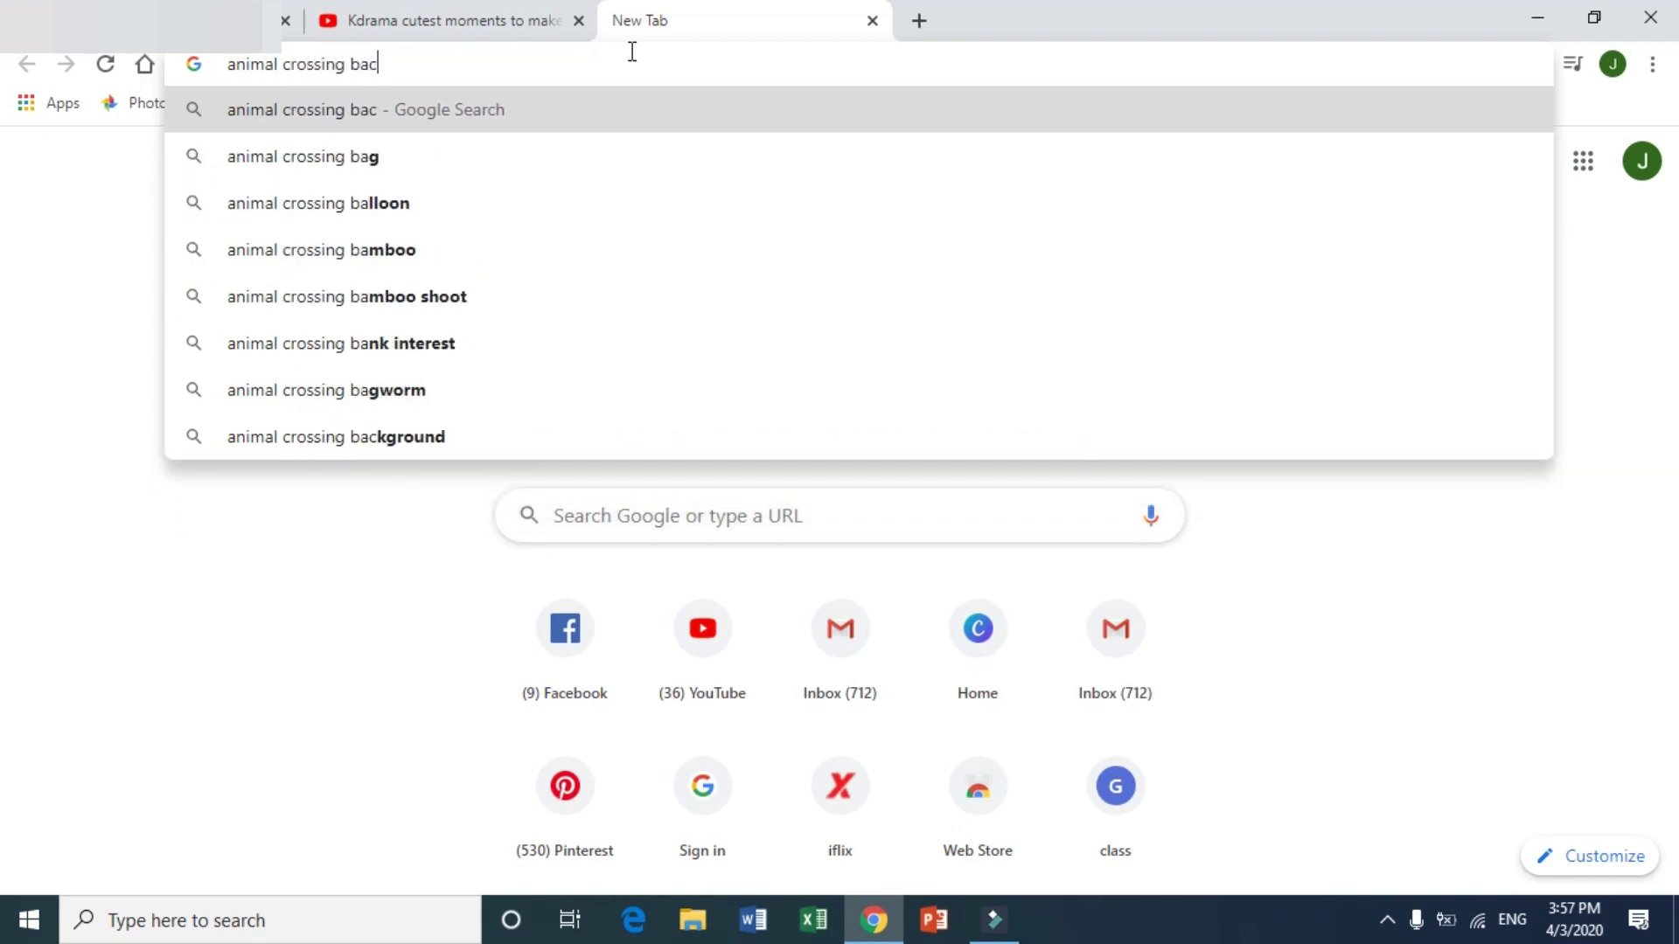
{"action": "key", "text": "Down"}
{"action": "key", "text": "Return"}
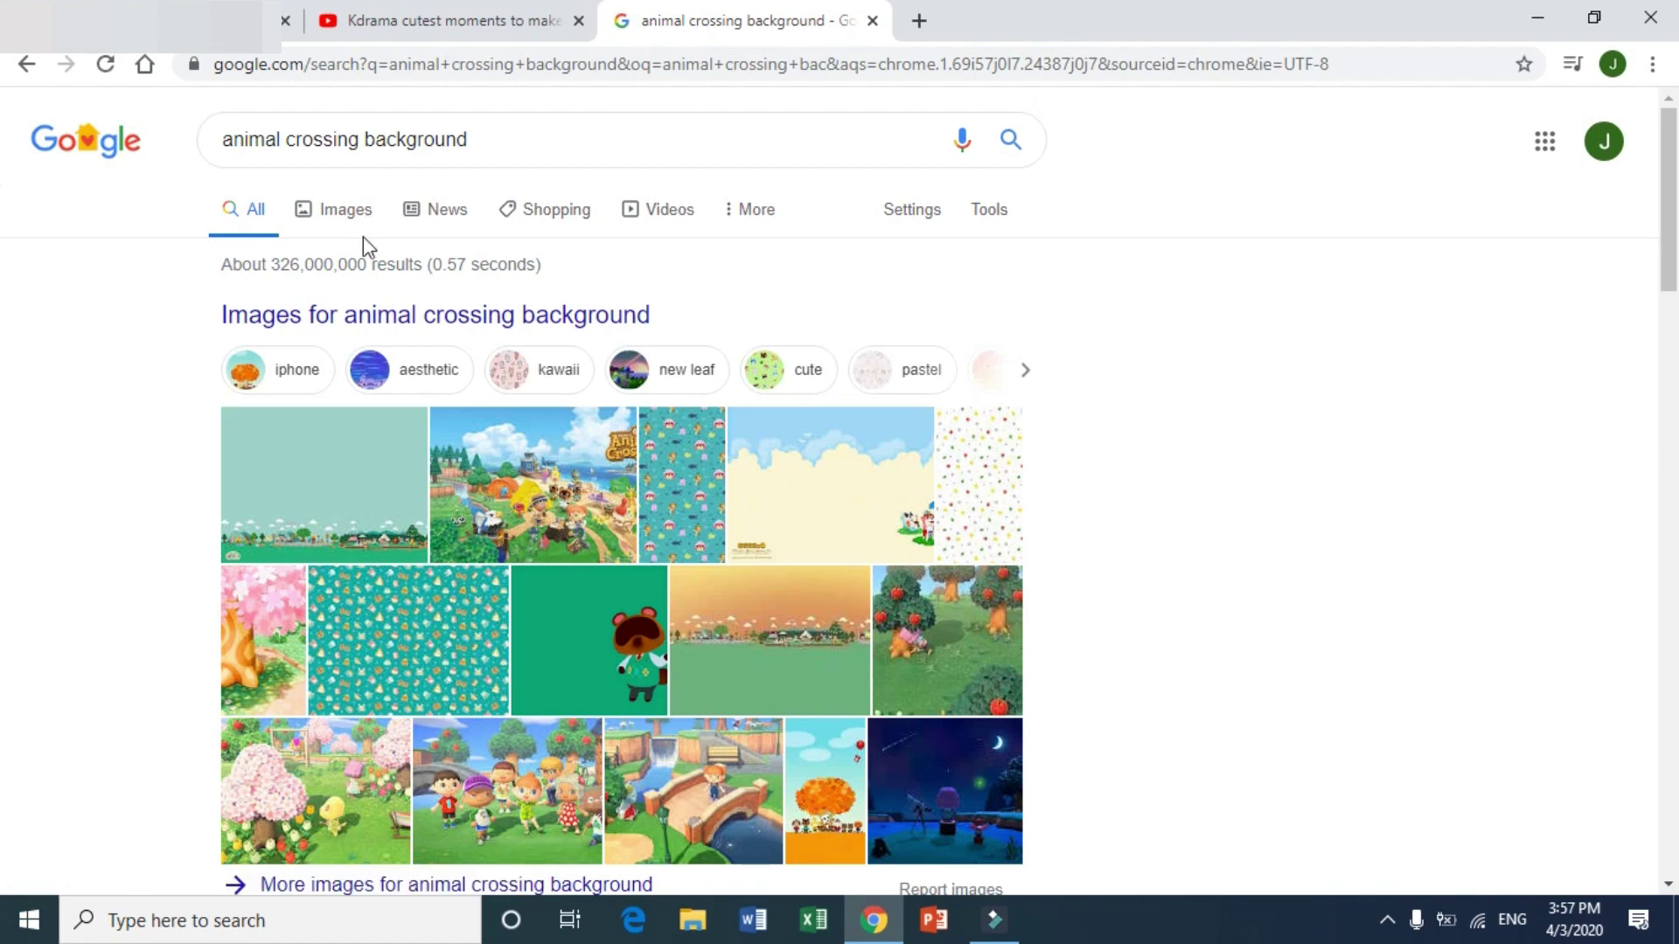
{"action": "left_click", "coordinate": [351, 215]}
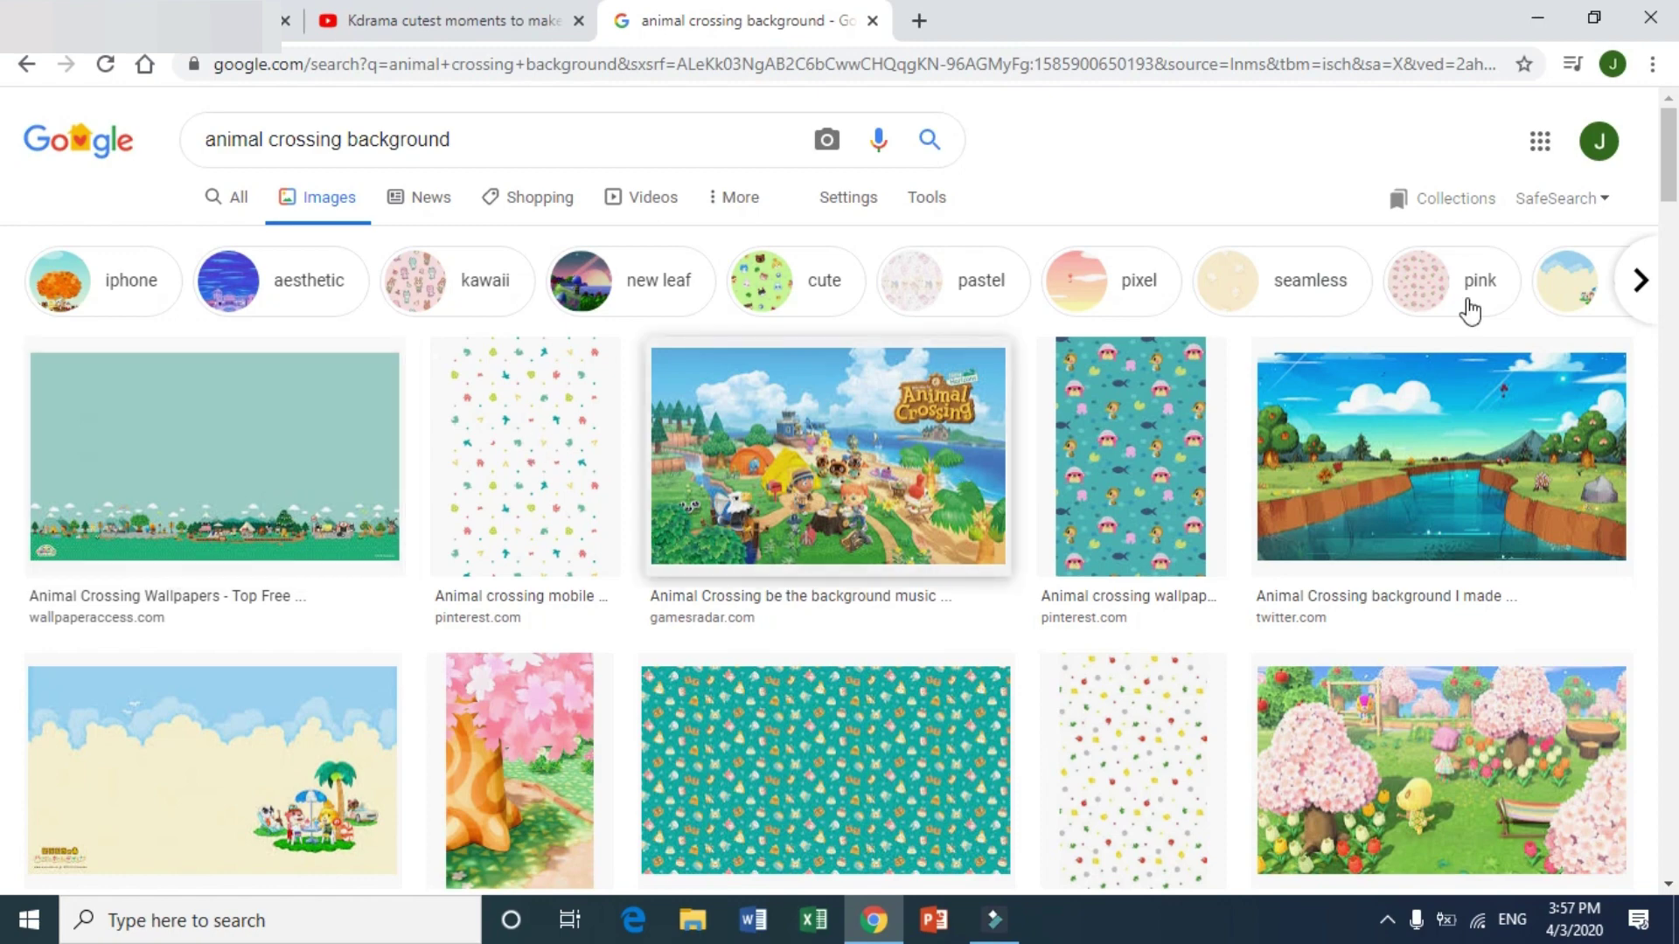
{"action": "scroll", "coordinate": [1673, 230], "scroll_direction": "down", "scroll_amount": 6}
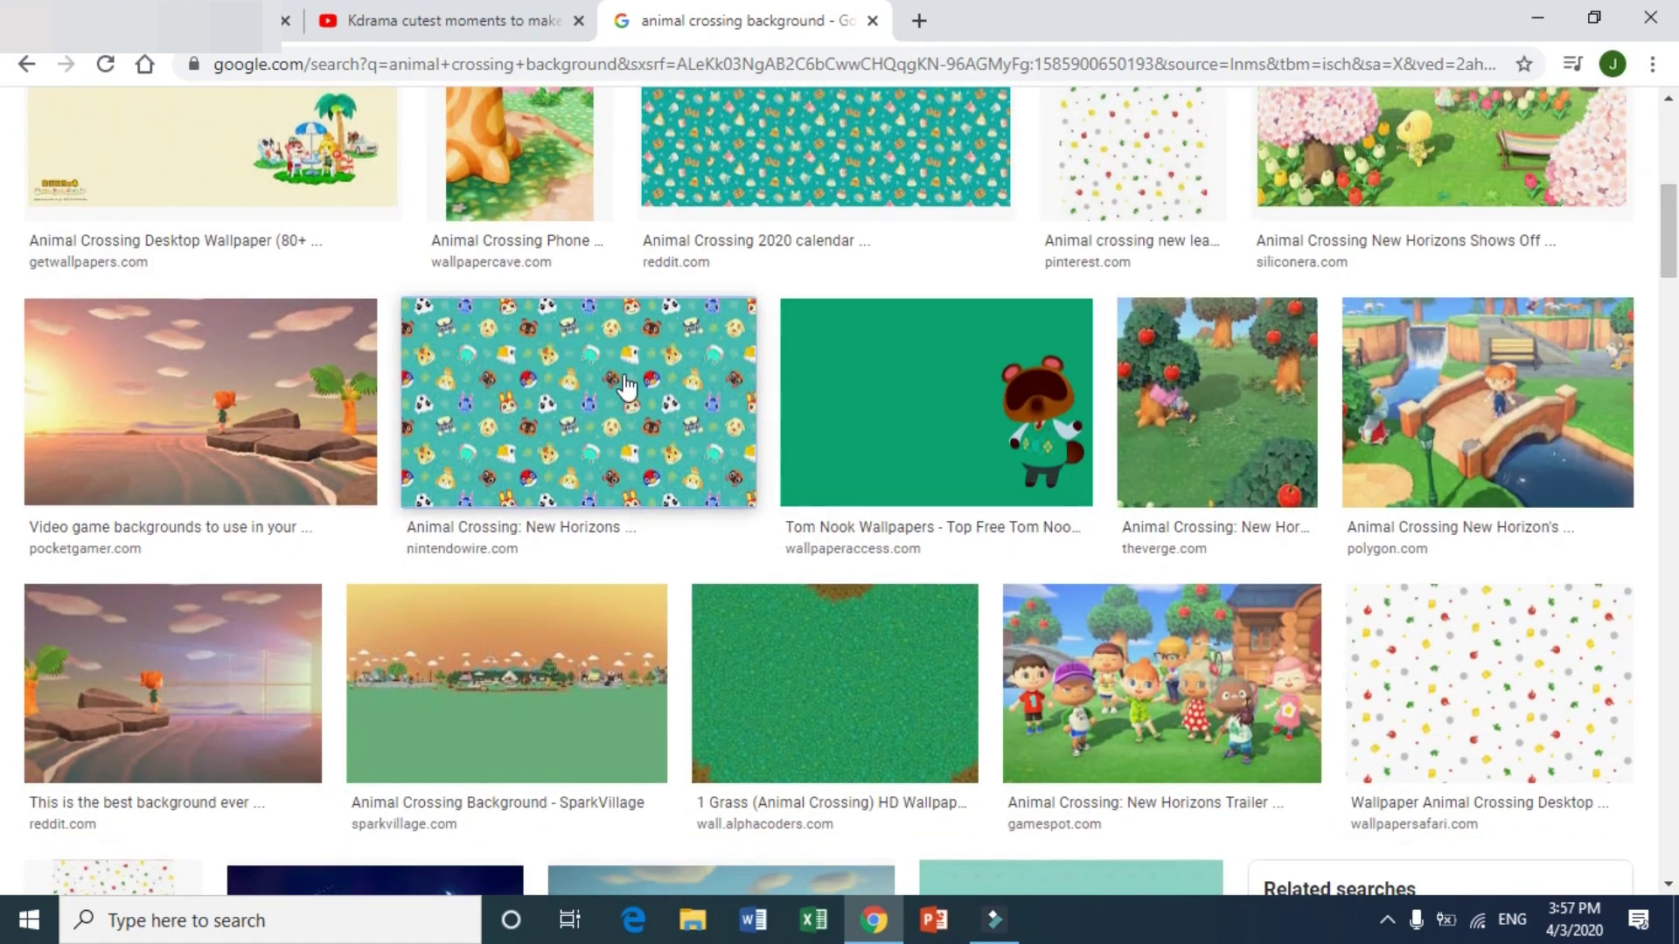
Step: Preview the pink Animal Crossing character pattern and save it as 'background'
{"action": "left_click", "coordinate": [625, 380]}
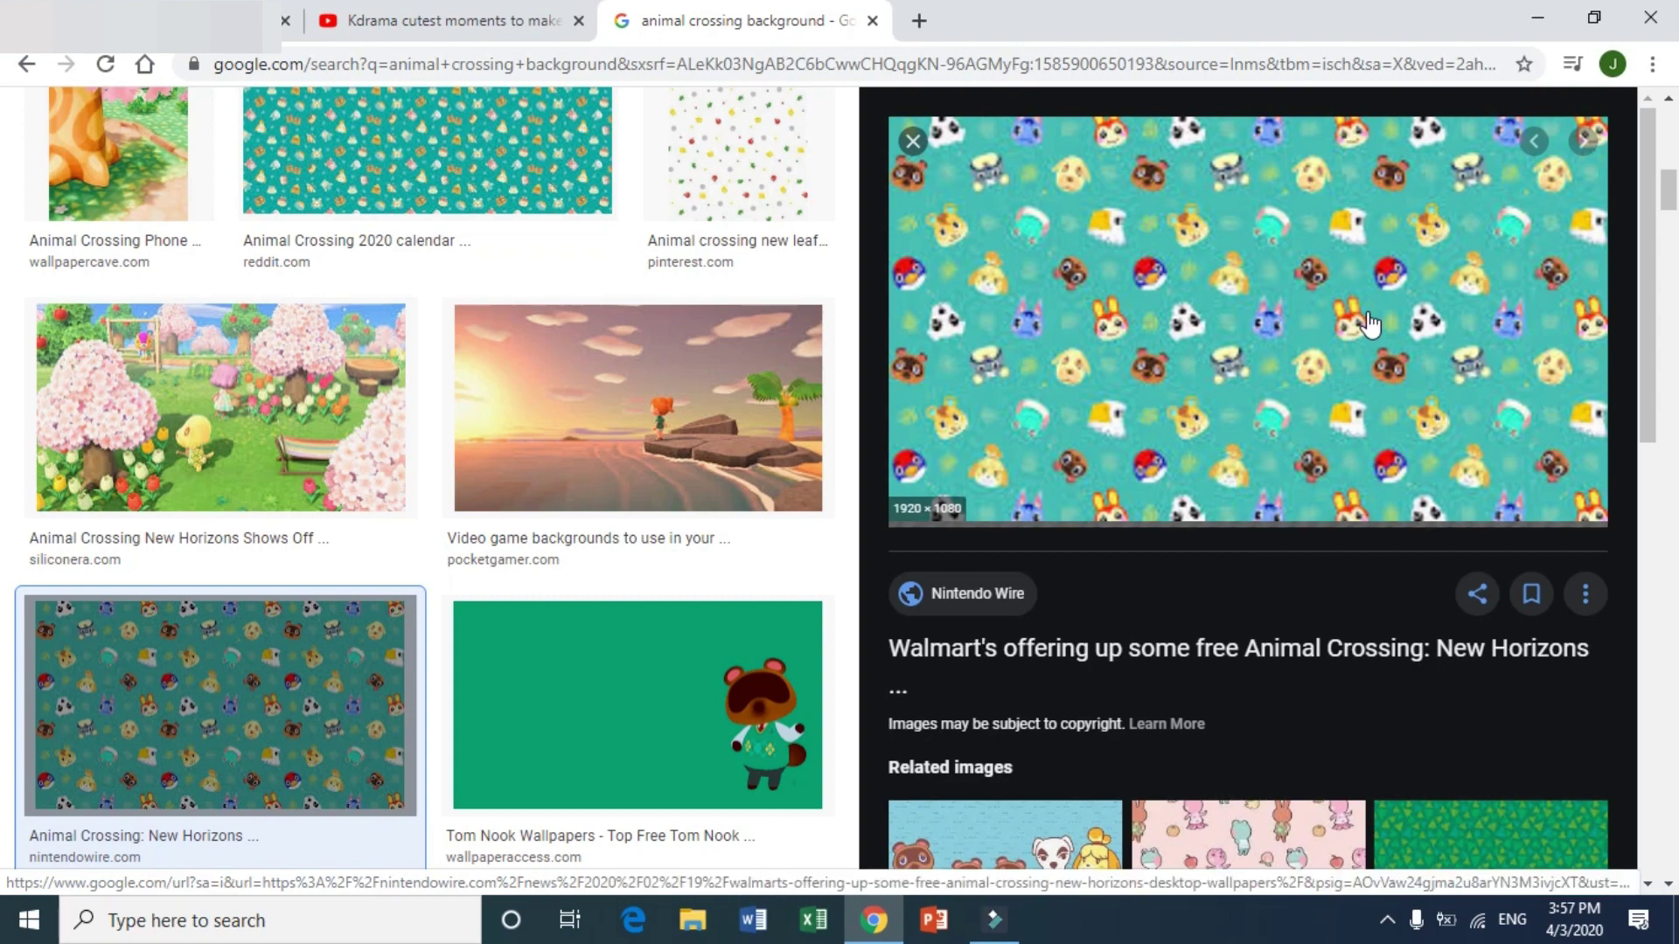
{"action": "left_click", "coordinate": [1248, 836]}
{"action": "right_click", "coordinate": [1310, 423]}
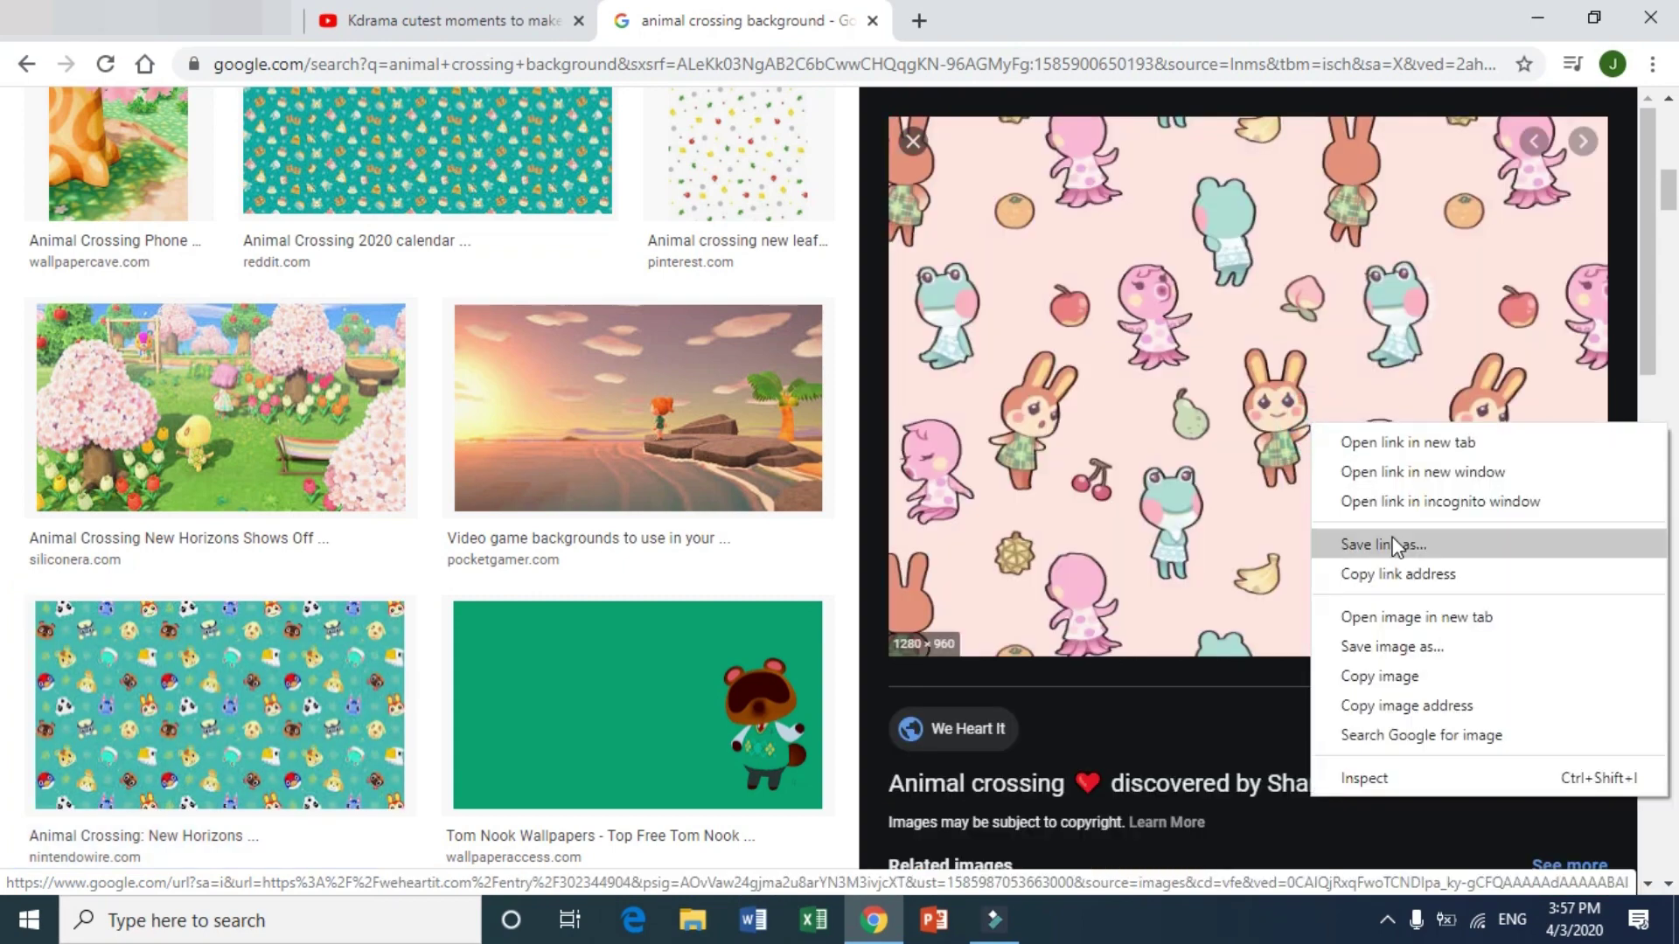
{"action": "left_click", "coordinate": [1390, 646]}
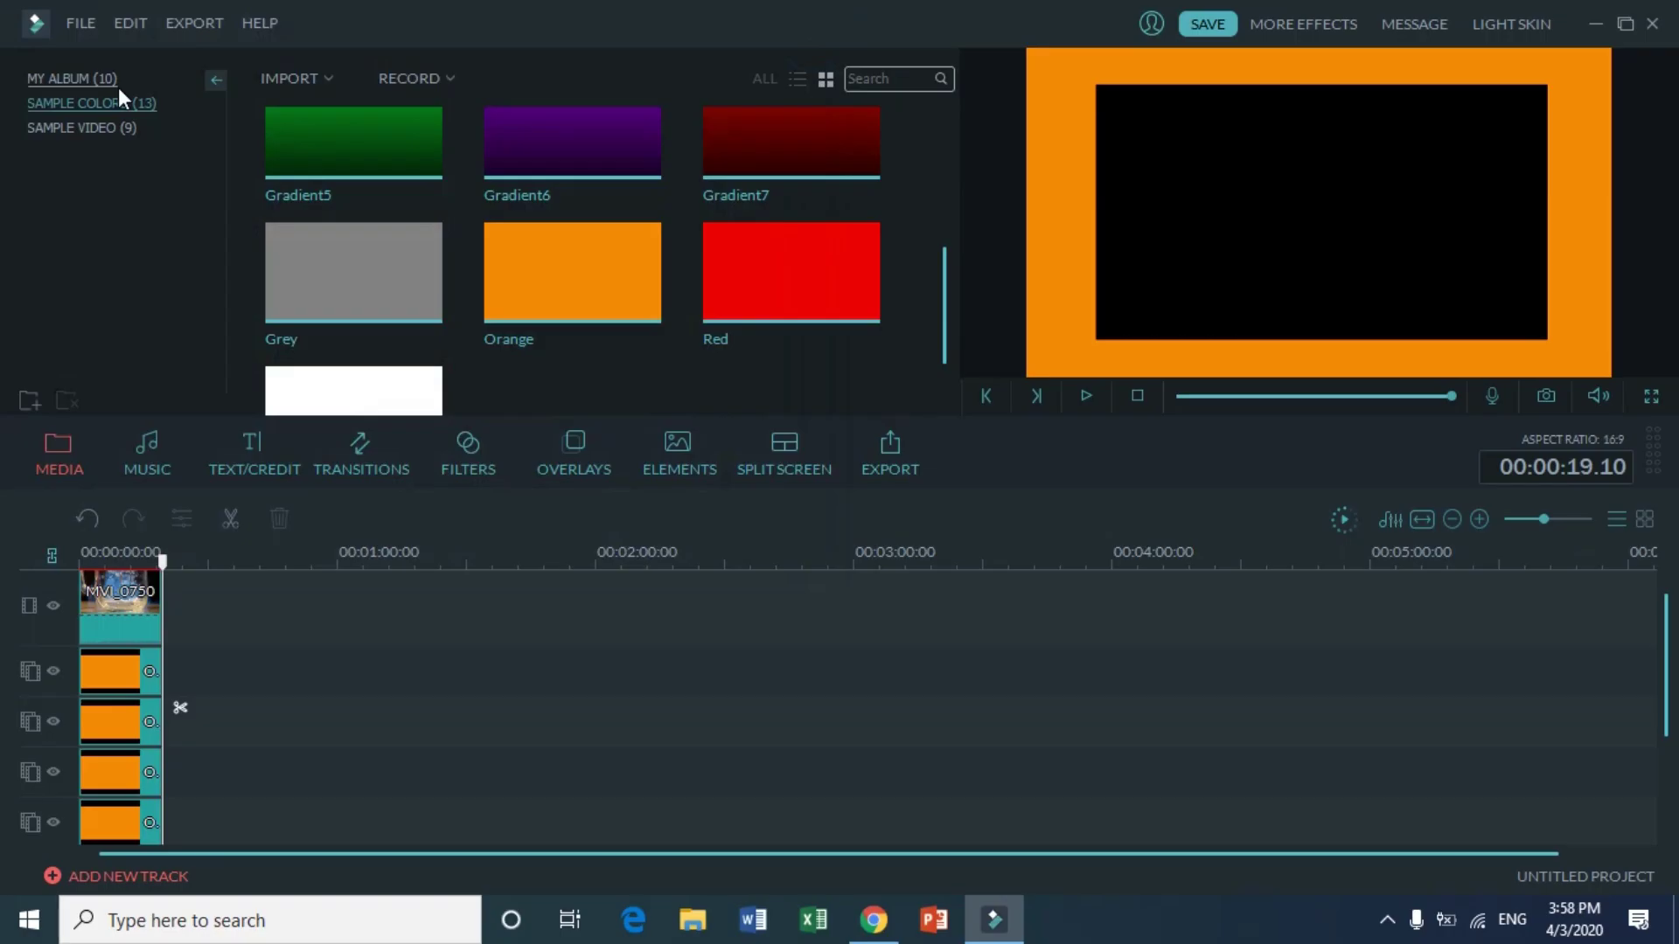
Step: Import the 'background' image into Filmora's project media album
{"action": "left_click", "coordinate": [114, 80]}
{"action": "left_click", "coordinate": [285, 73]}
{"action": "left_click", "coordinate": [315, 107]}
{"action": "scroll", "coordinate": [581, 470], "scroll_direction": "down", "scroll_amount": 2}
{"action": "double_click", "coordinate": [577, 438]}
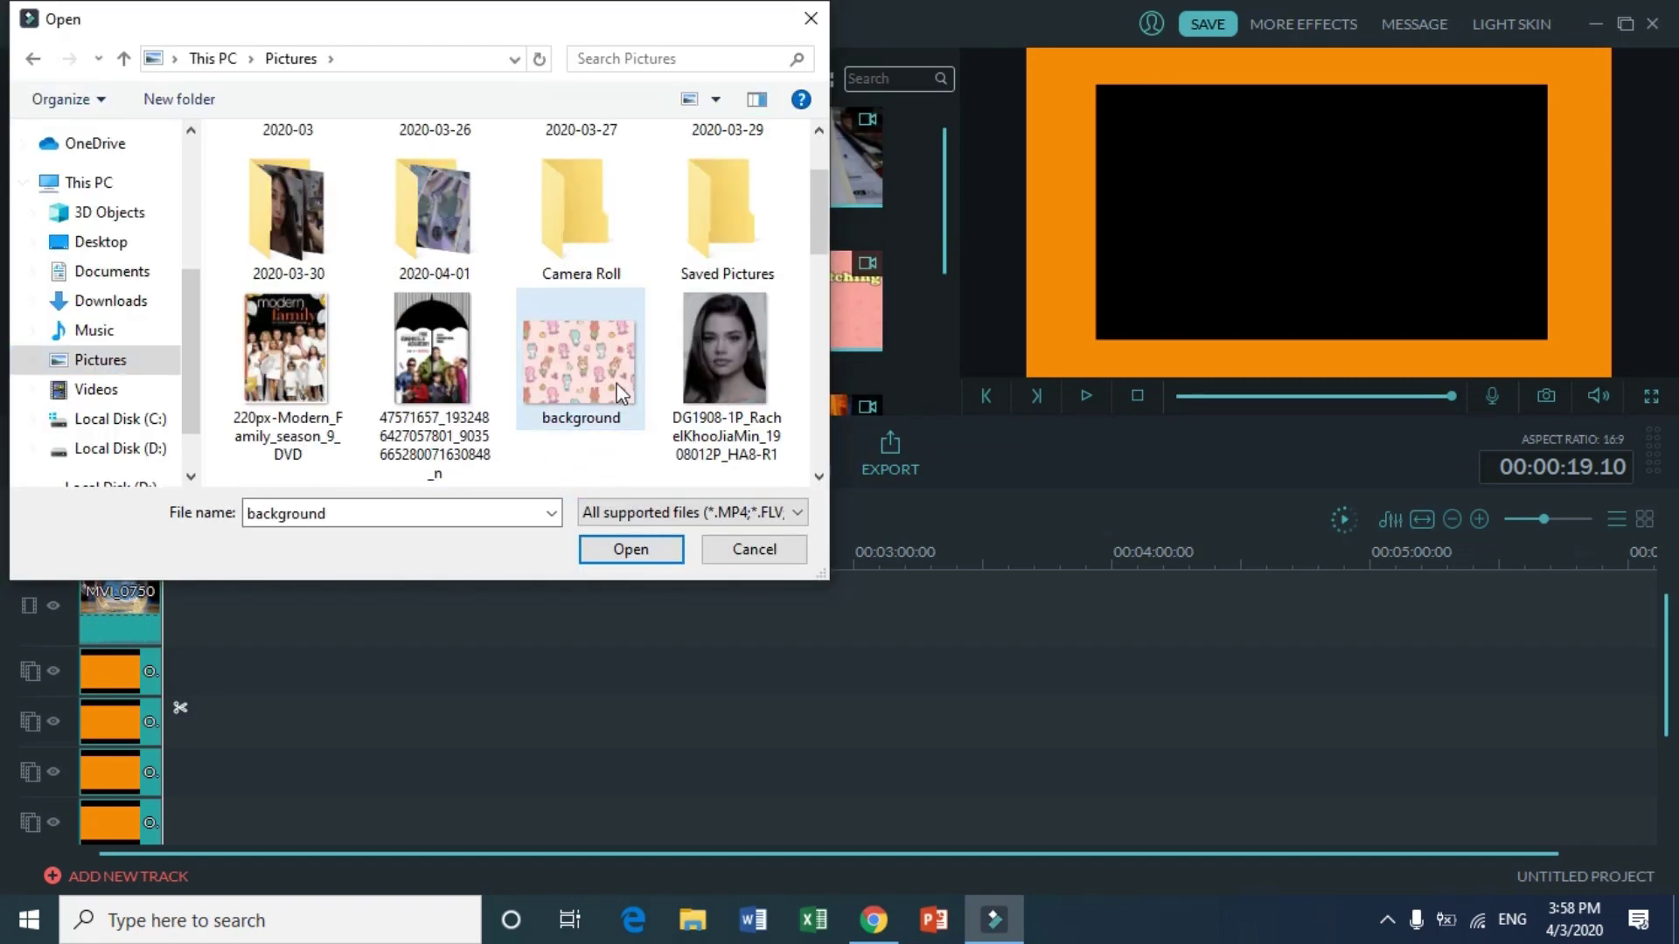
{"action": "mouse_move", "coordinate": [551, 303]}
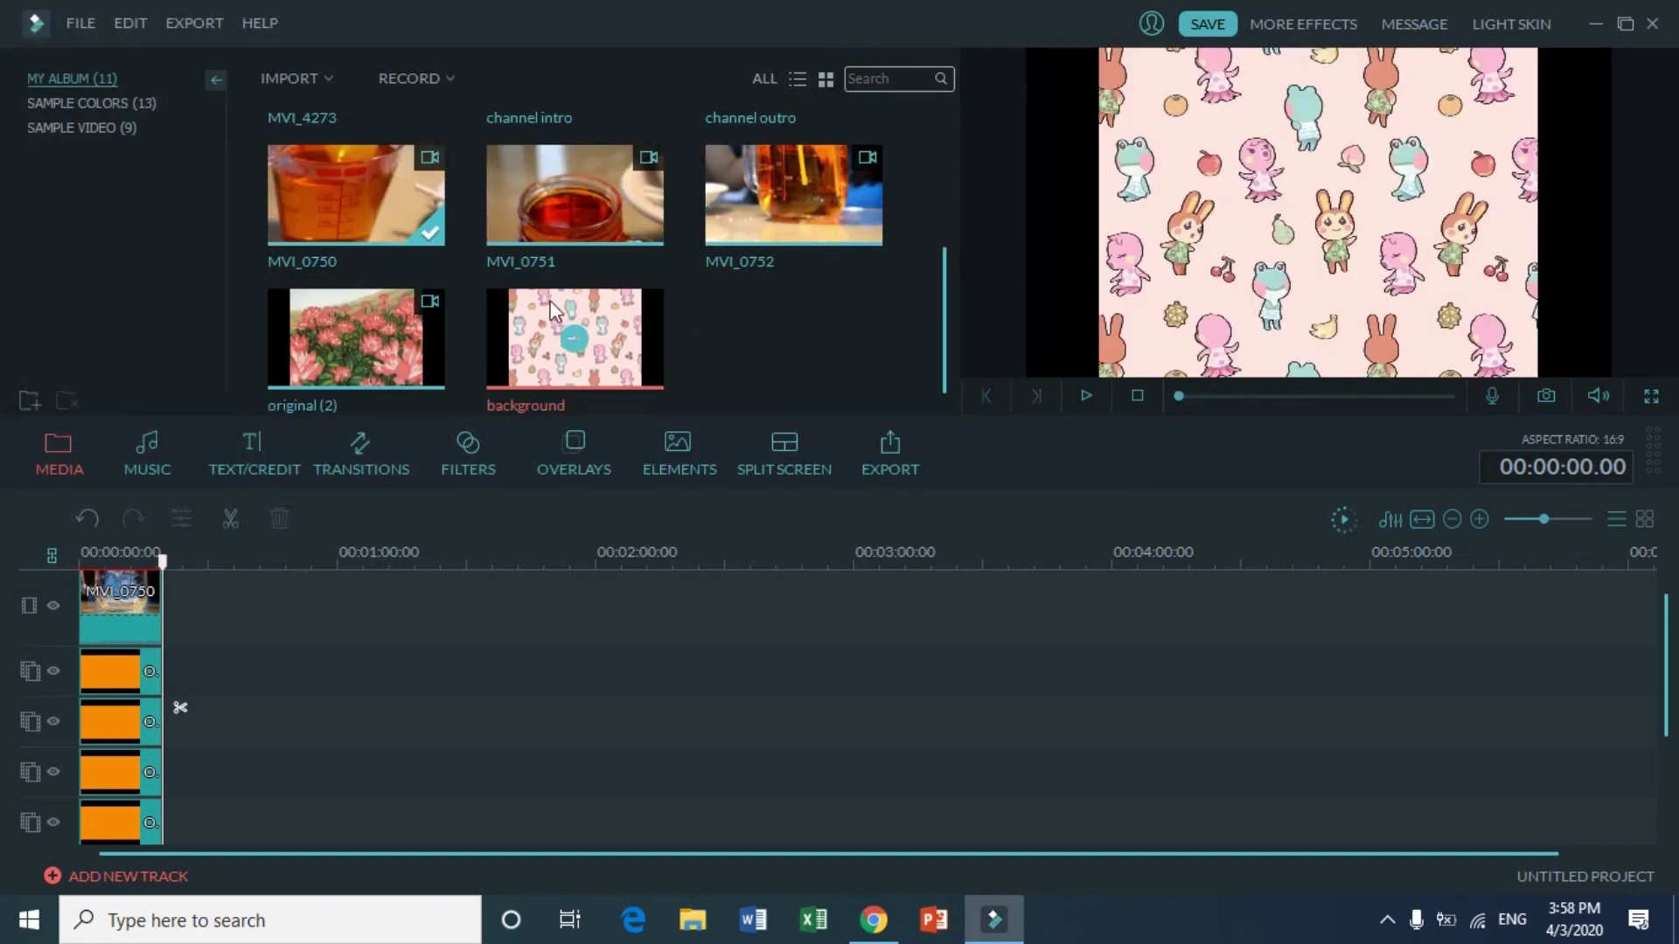
{"action": "left_click", "coordinate": [137, 602]}
Step: Paste a copy of the MVI_0750 clip and its orange borders after the original
{"action": "left_click", "coordinate": [140, 598]}
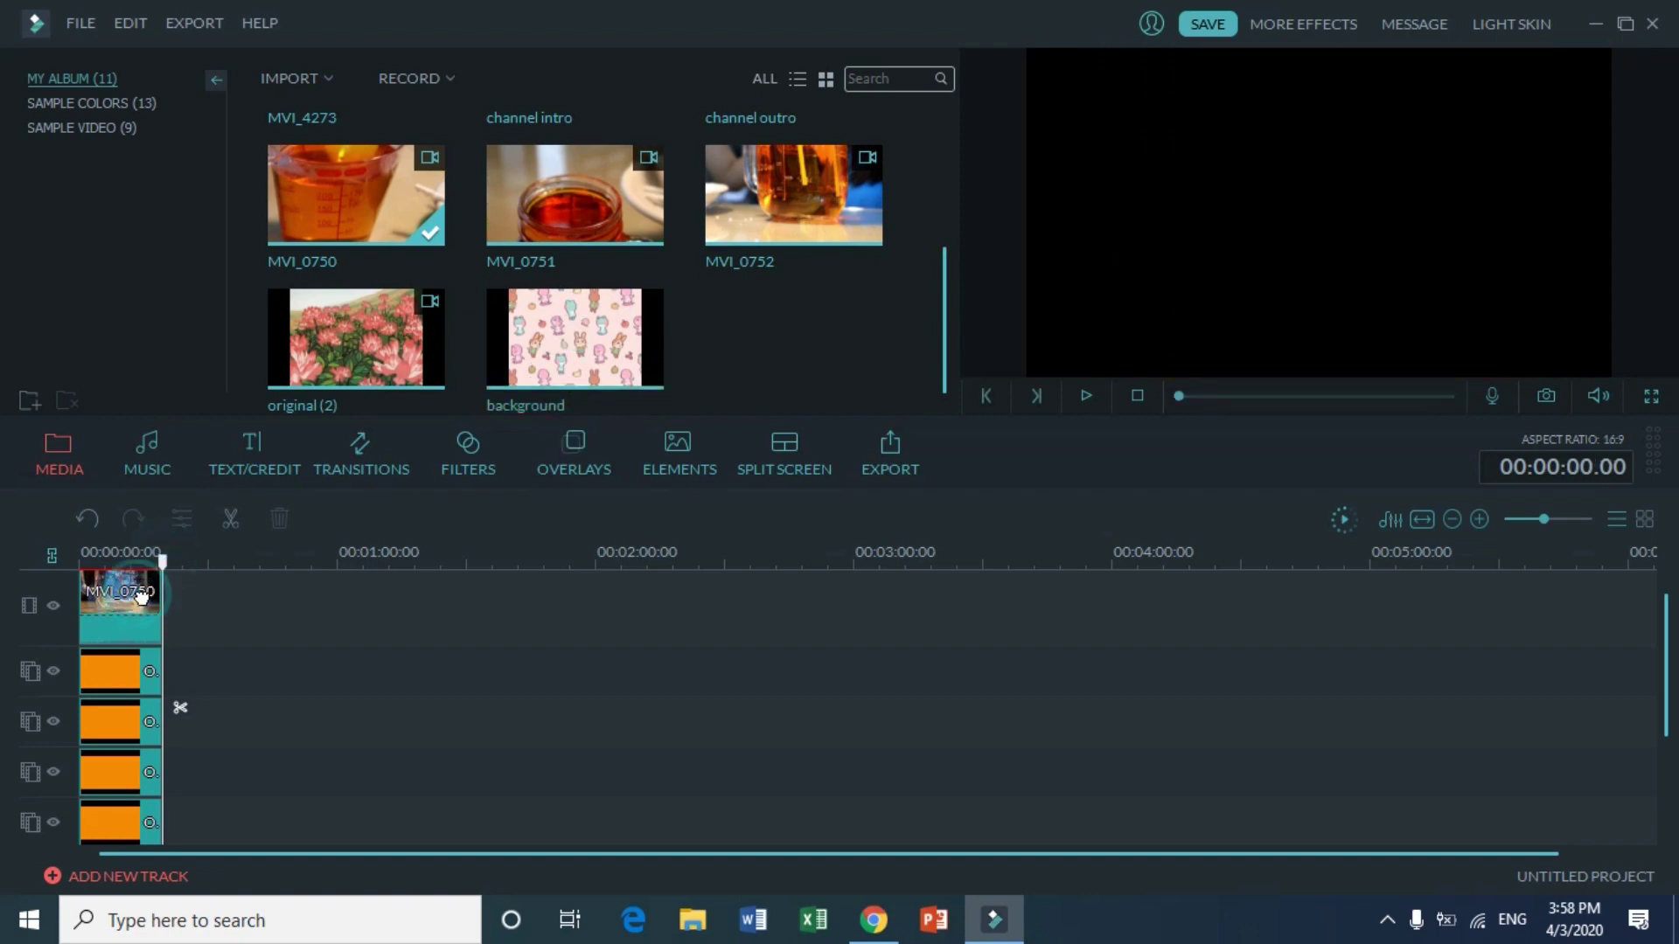
{"action": "left_click", "coordinate": [213, 590]}
{"action": "key", "text": "ctrl+v"}
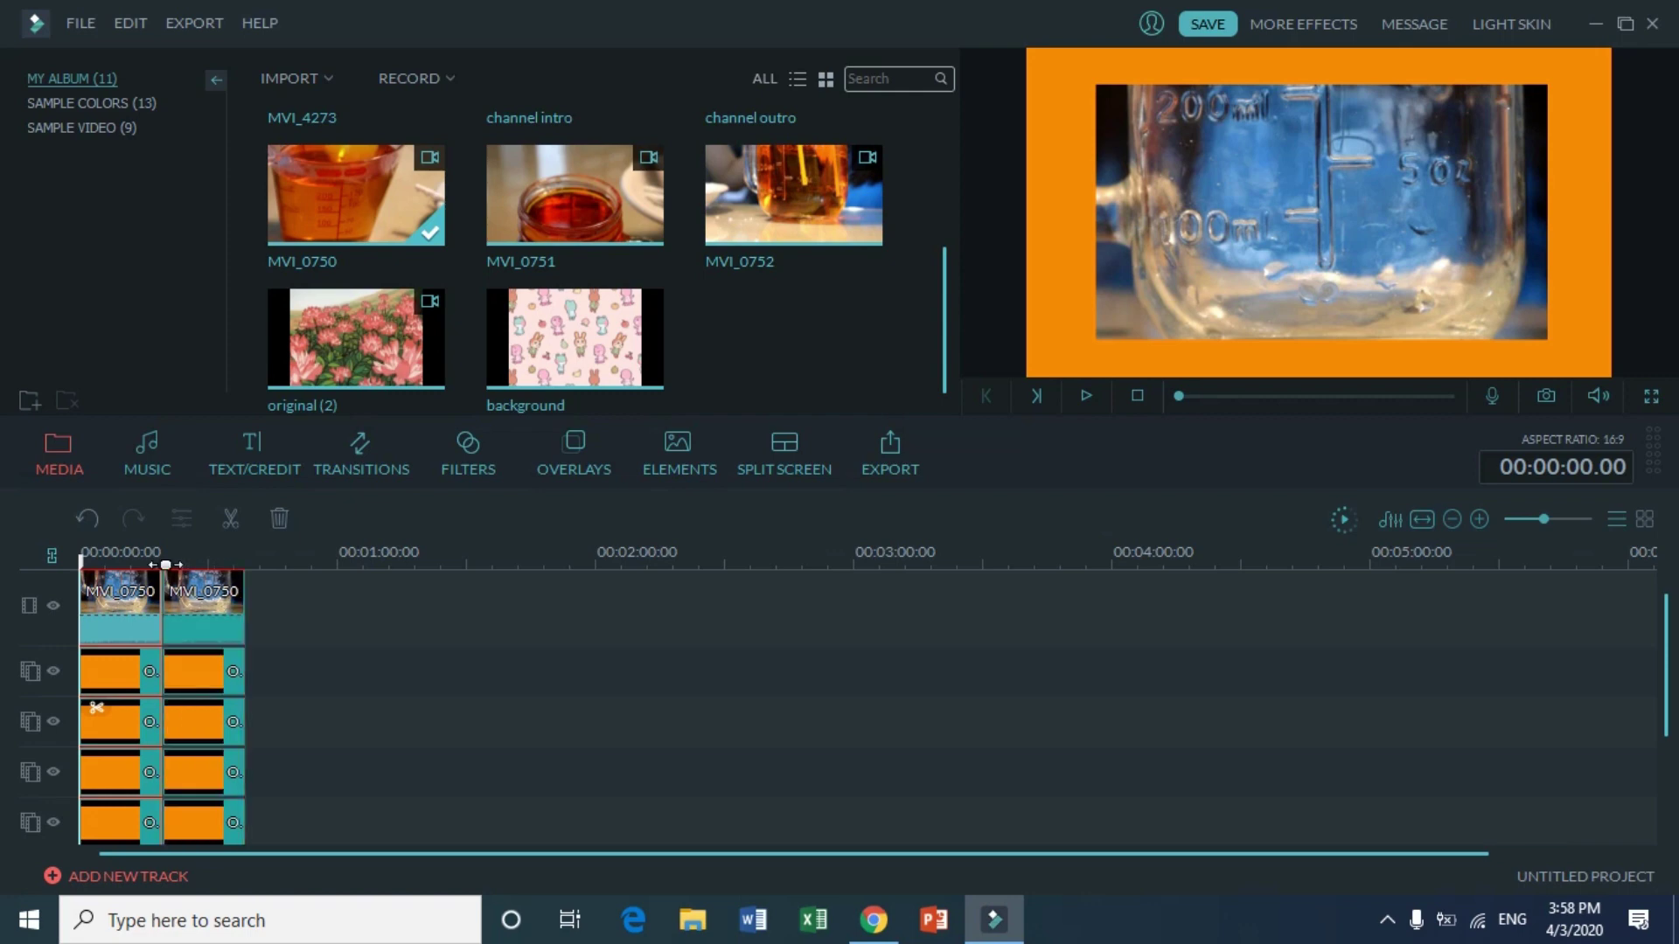
{"action": "left_click", "coordinate": [291, 666]}
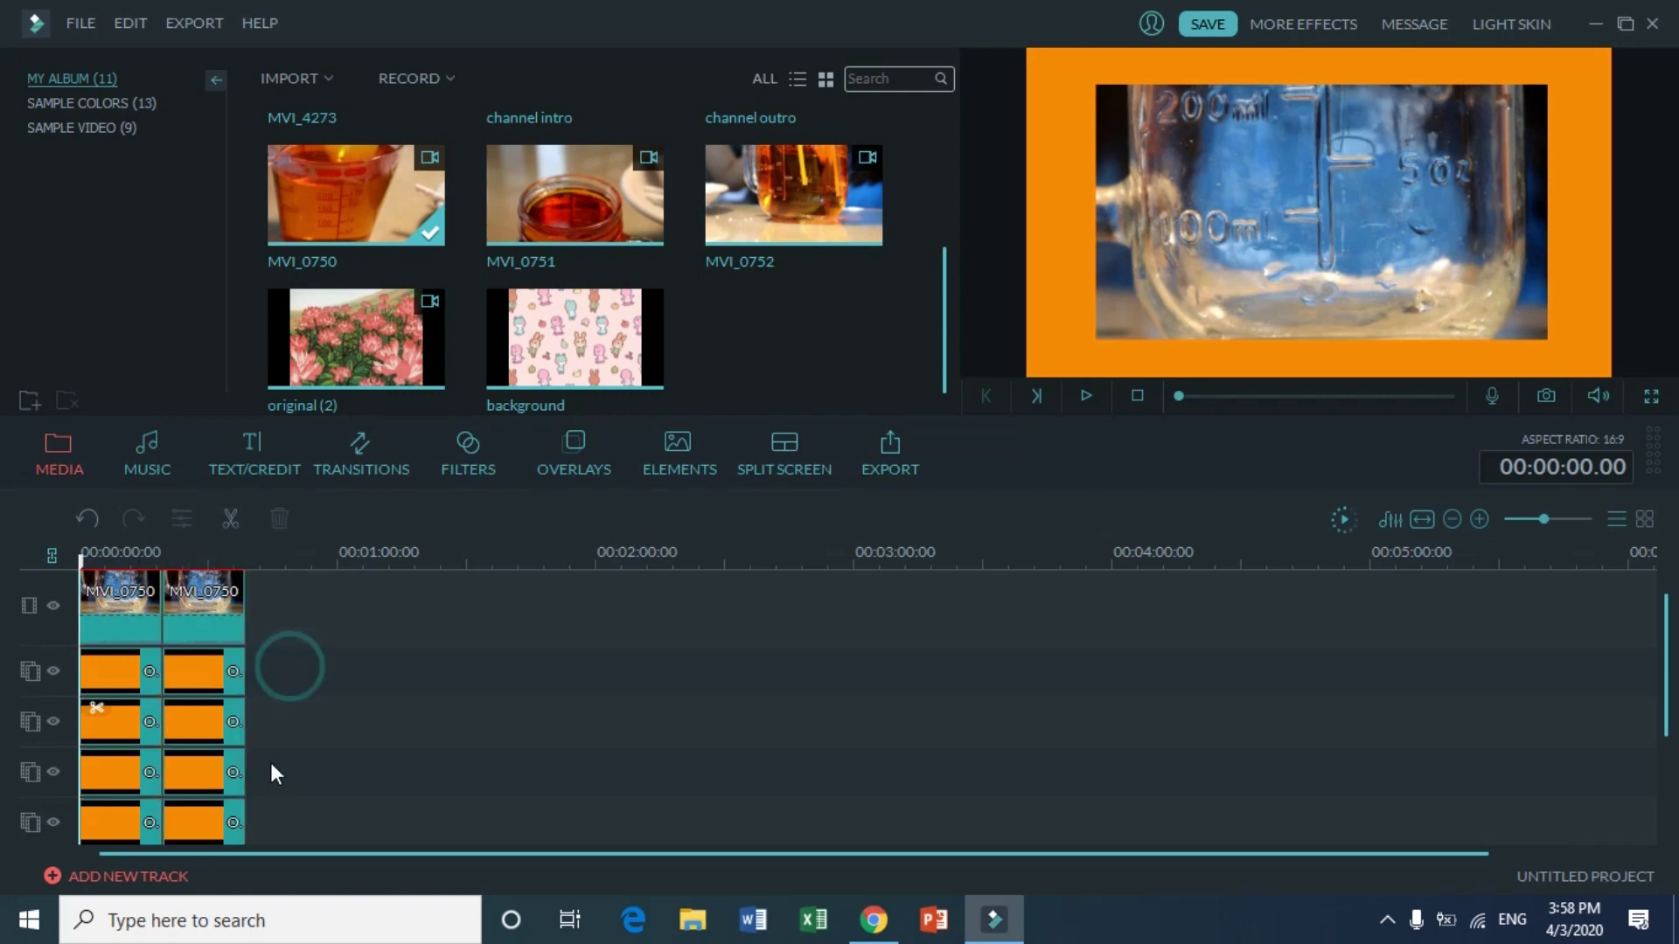
Step: Delete the orange border clips from the second copy of MVI_0750
{"action": "left_click", "coordinate": [251, 818]}
{"action": "left_click", "coordinate": [218, 668]}
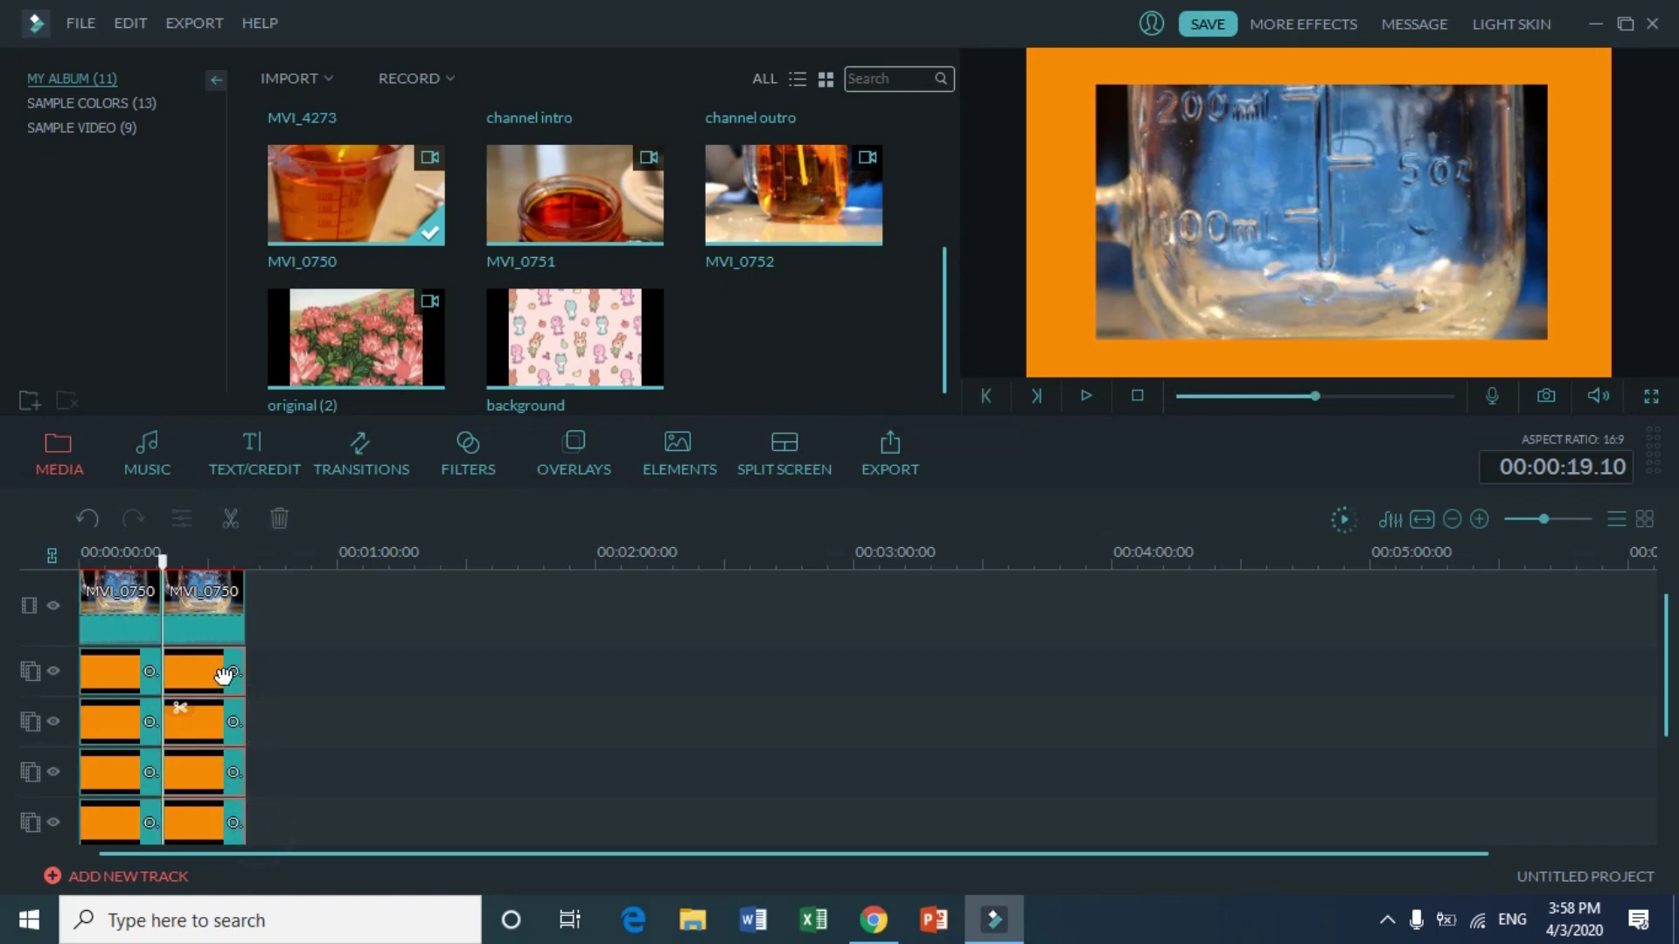
{"action": "key", "text": "Delete"}
{"action": "mouse_move", "coordinate": [560, 360]}
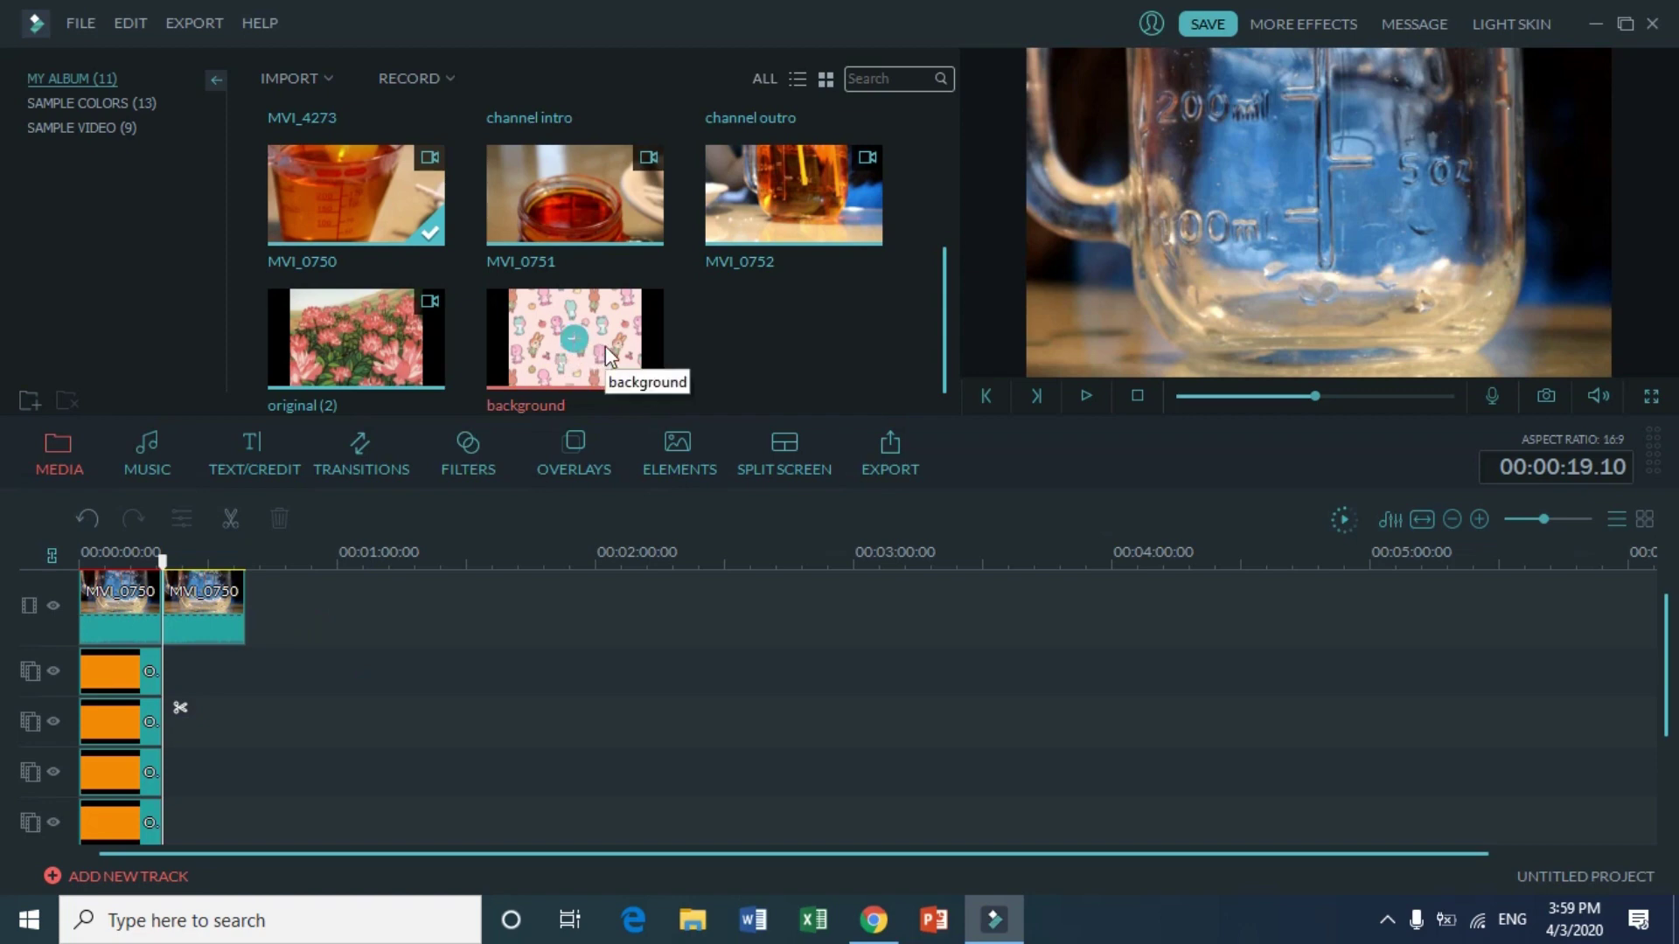
Step: Make the background image a thin left-edge strip over the second clip, then add another copy on track 3
{"action": "left_click_drag", "start_coordinate": [606, 344], "coordinate": [170, 679]}
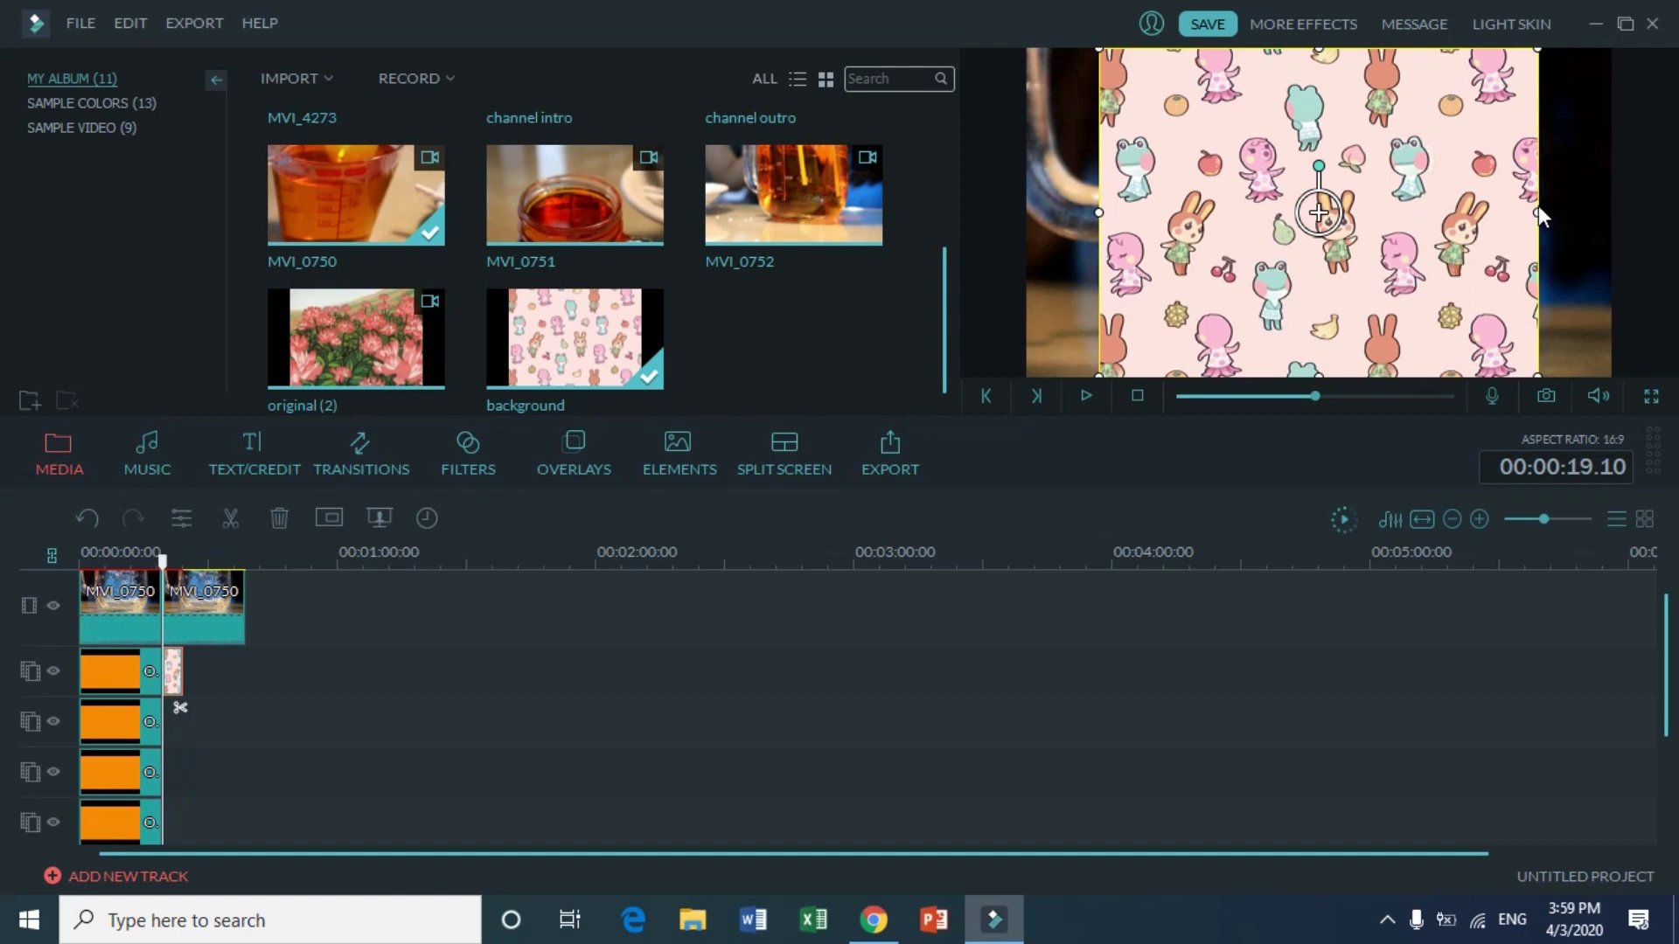
{"action": "left_click_drag", "start_coordinate": [1539, 214], "coordinate": [1180, 235]}
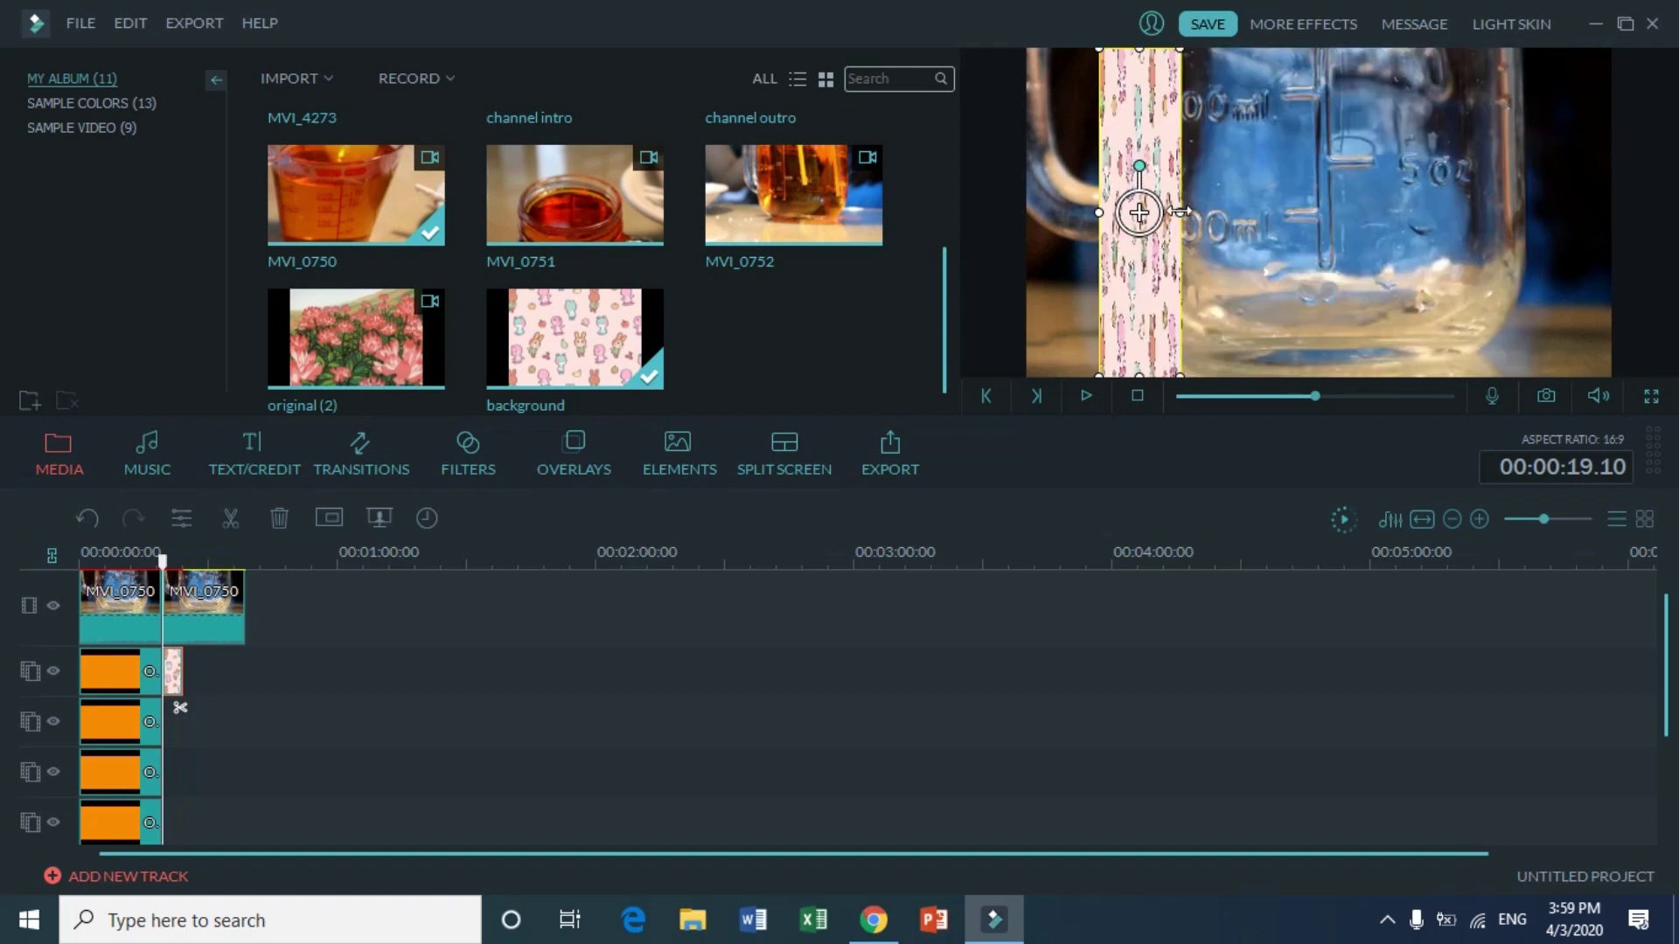
{"action": "left_click_drag", "start_coordinate": [1233, 245], "coordinate": [1075, 249]}
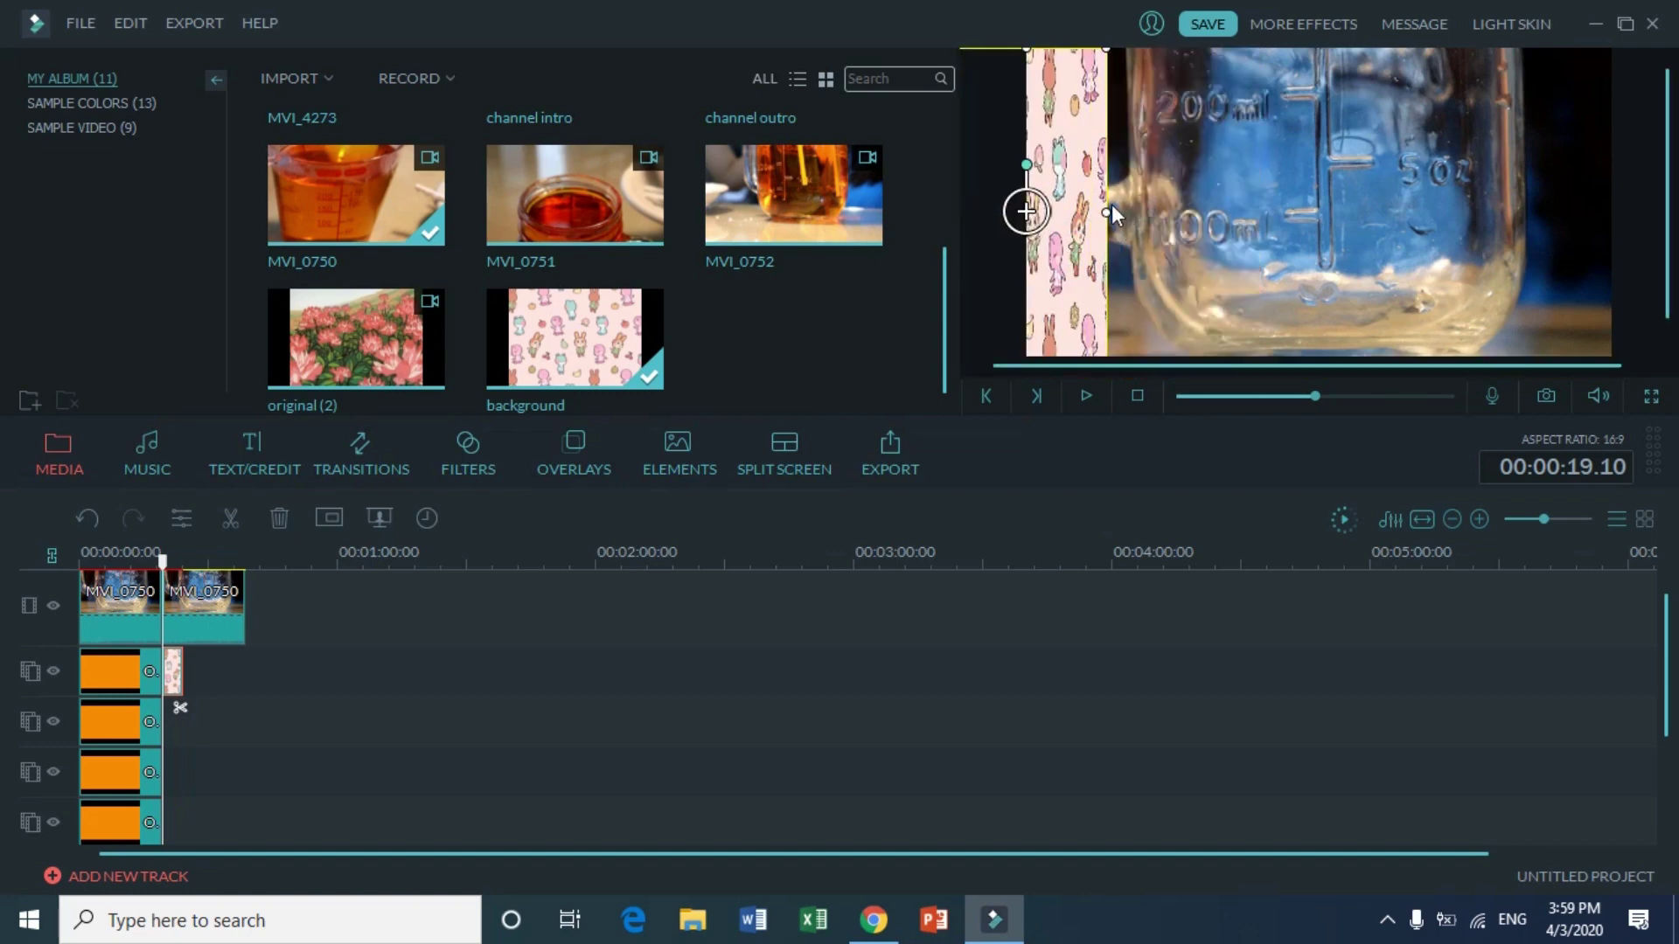
{"action": "left_click_drag", "start_coordinate": [1110, 212], "coordinate": [1066, 255]}
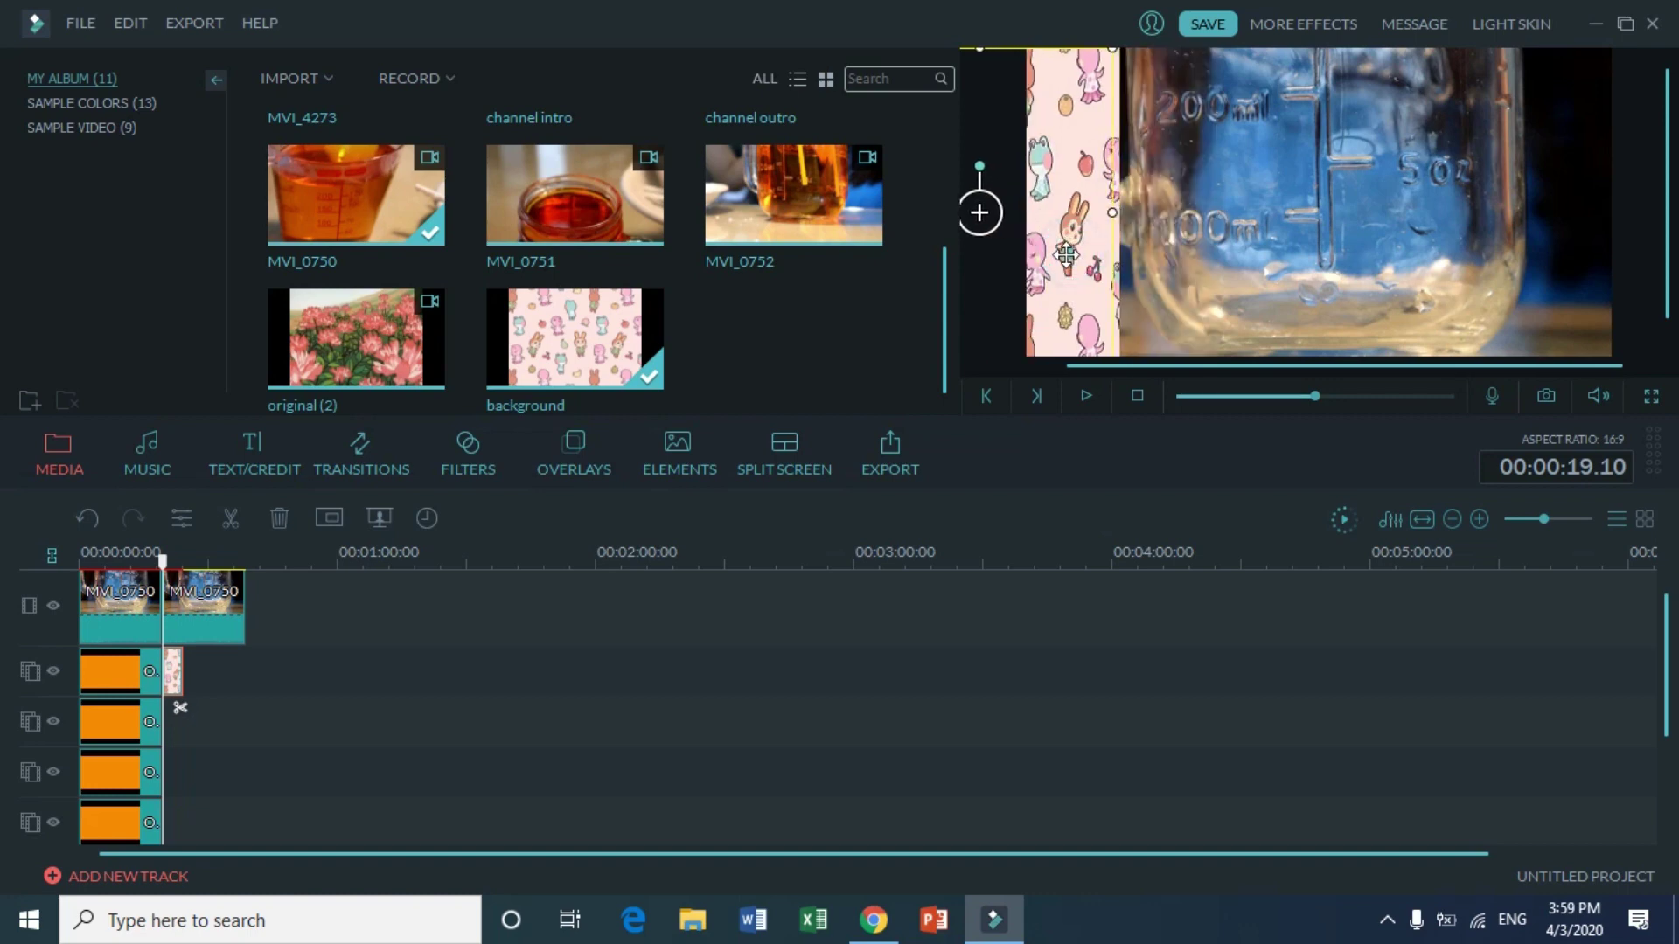
{"action": "left_click_drag", "start_coordinate": [513, 370], "coordinate": [172, 745]}
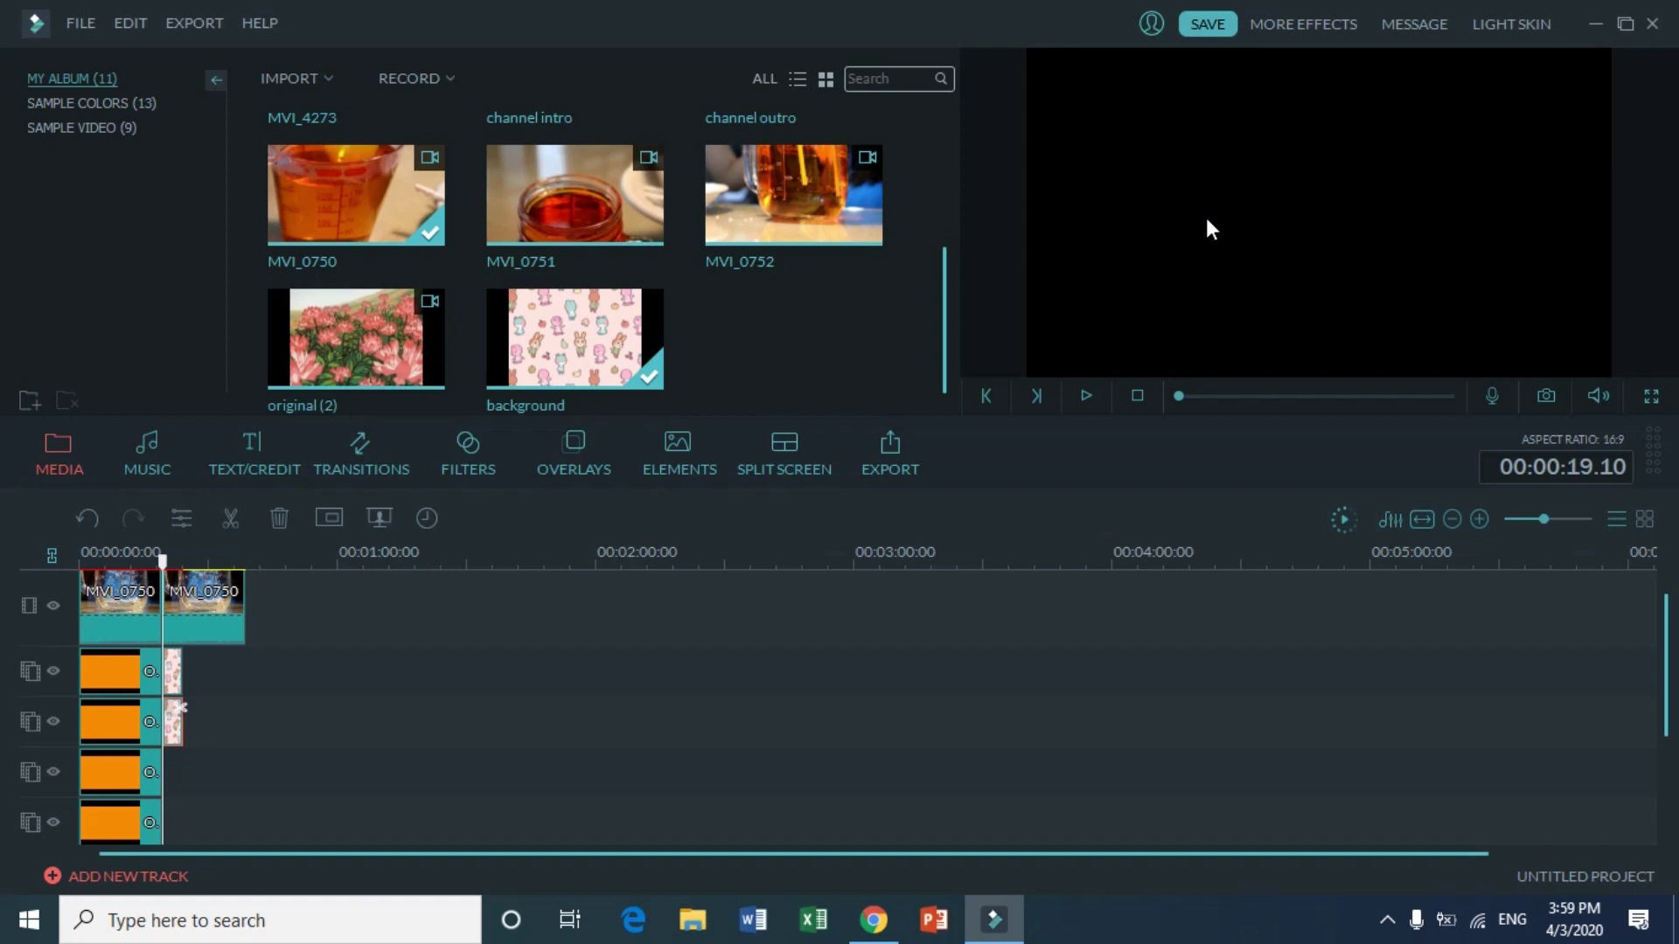
Step: Move the second pattern strip to the right edge and fine-tune the left strip's width
{"action": "left_click_drag", "start_coordinate": [1207, 225], "coordinate": [1644, 215]}
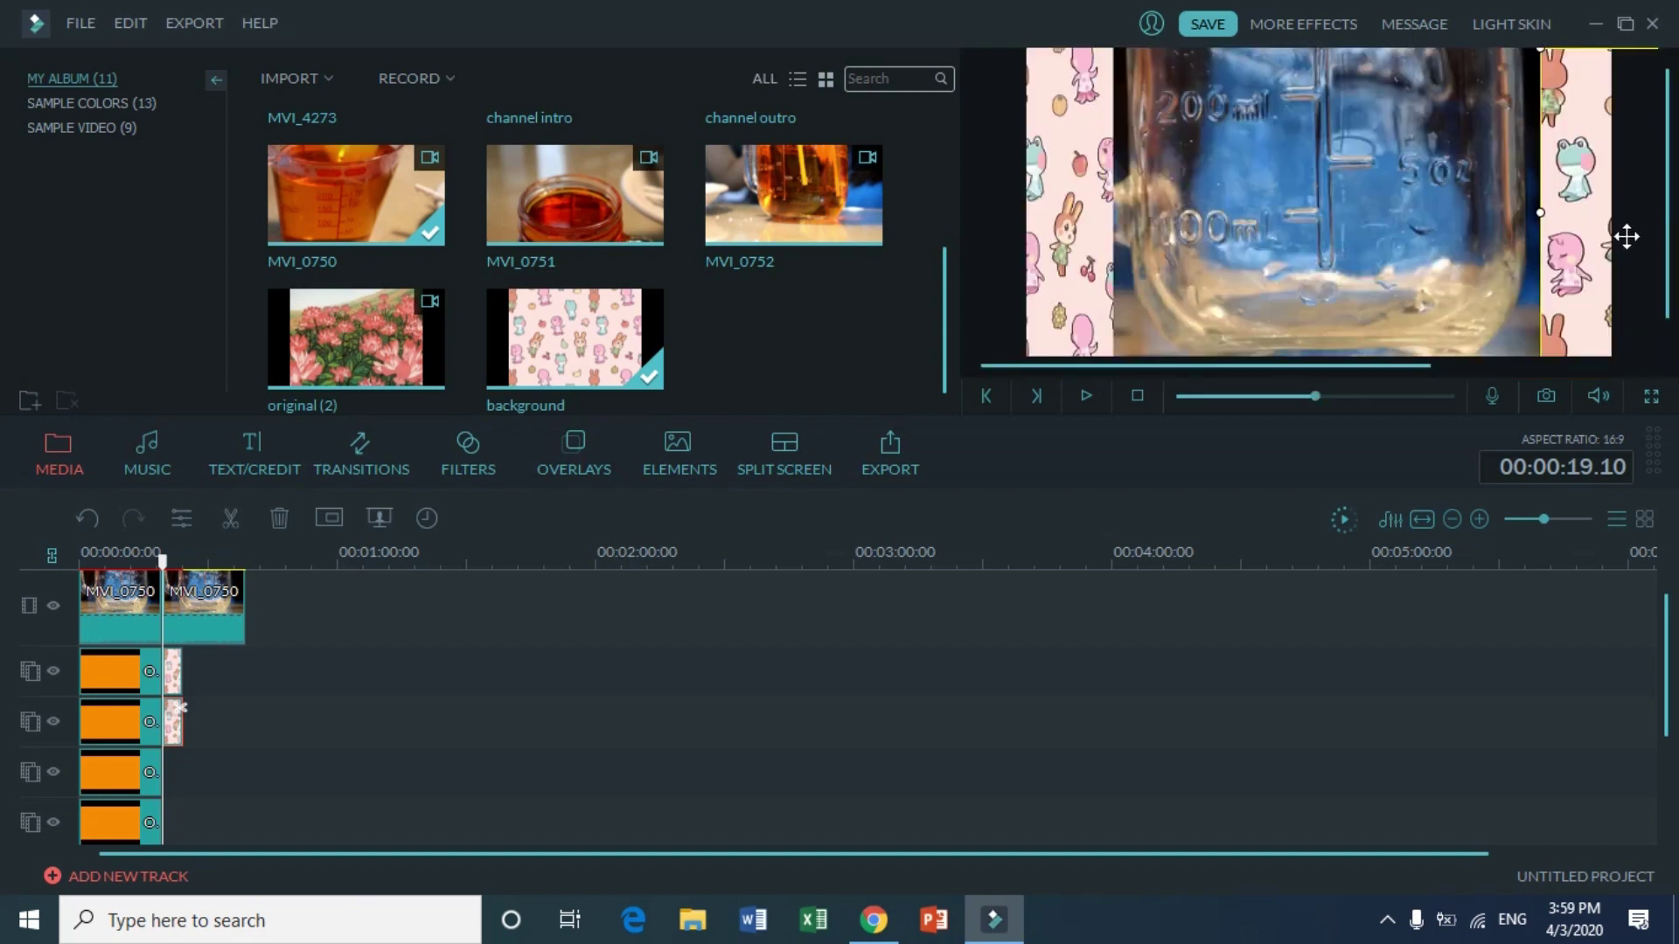
{"action": "left_click", "coordinate": [1093, 225]}
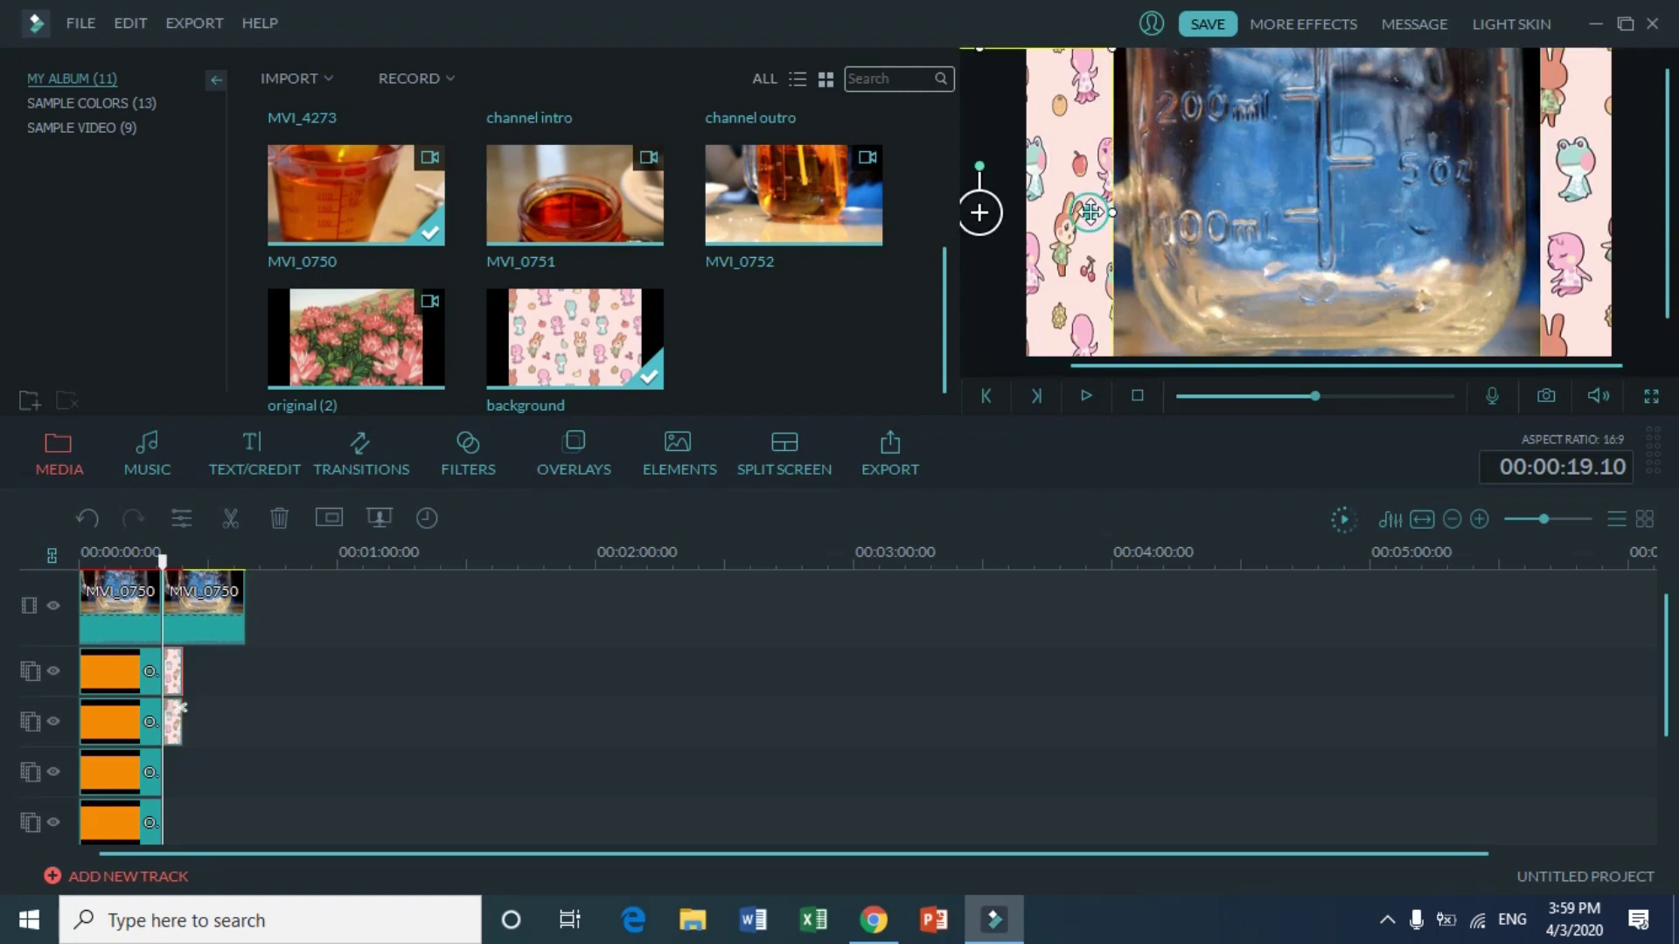
{"action": "left_click_drag", "start_coordinate": [1103, 212], "coordinate": [1076, 236]}
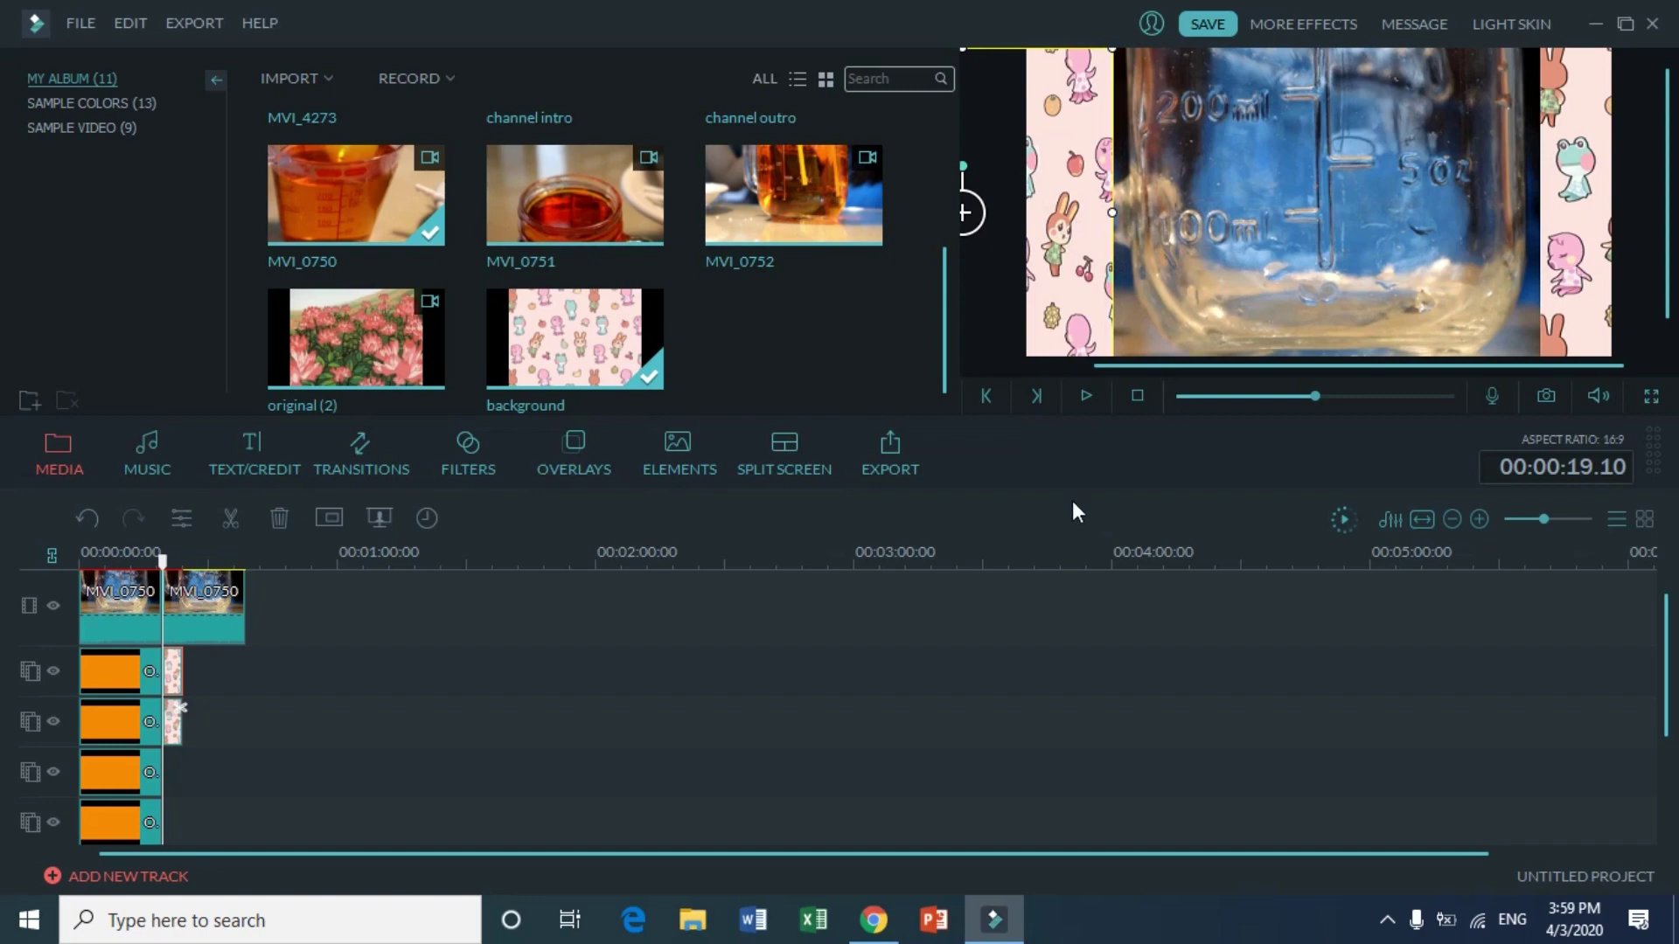